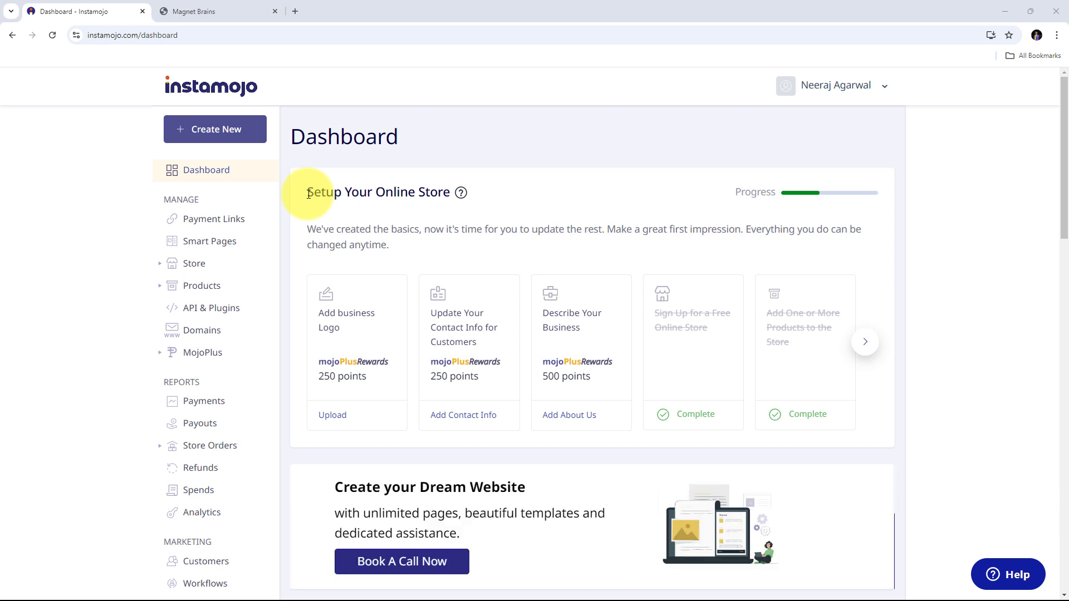
# - Flip between the Instamojo dashboard and Magnet Brains tabs, ending on the Magnet Brains storefront
pyautogui.hotkey('ctrl', 'Tab')
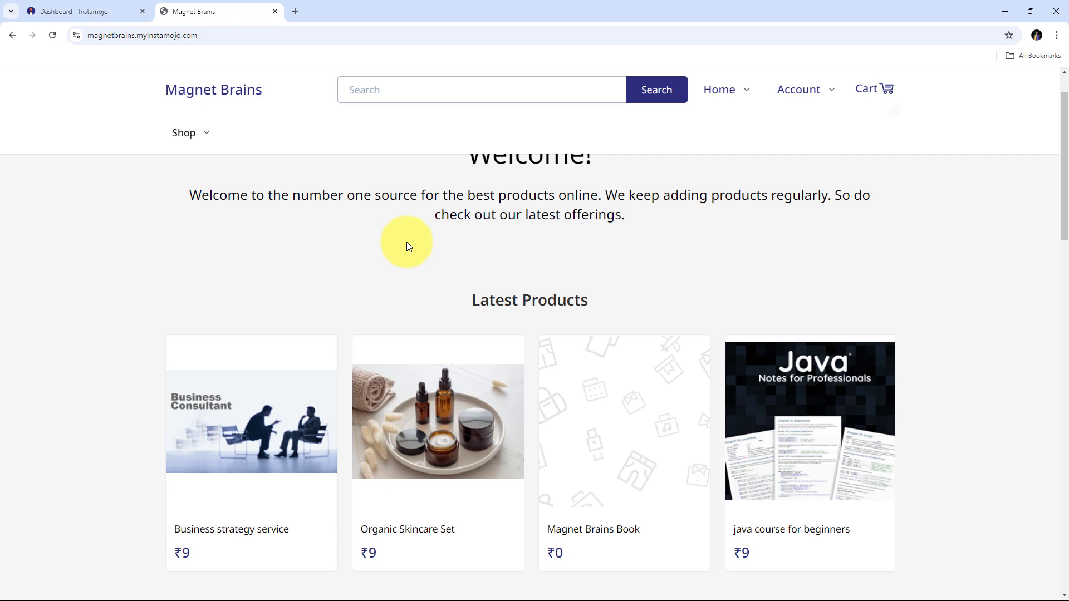
pyautogui.click(56, 11)
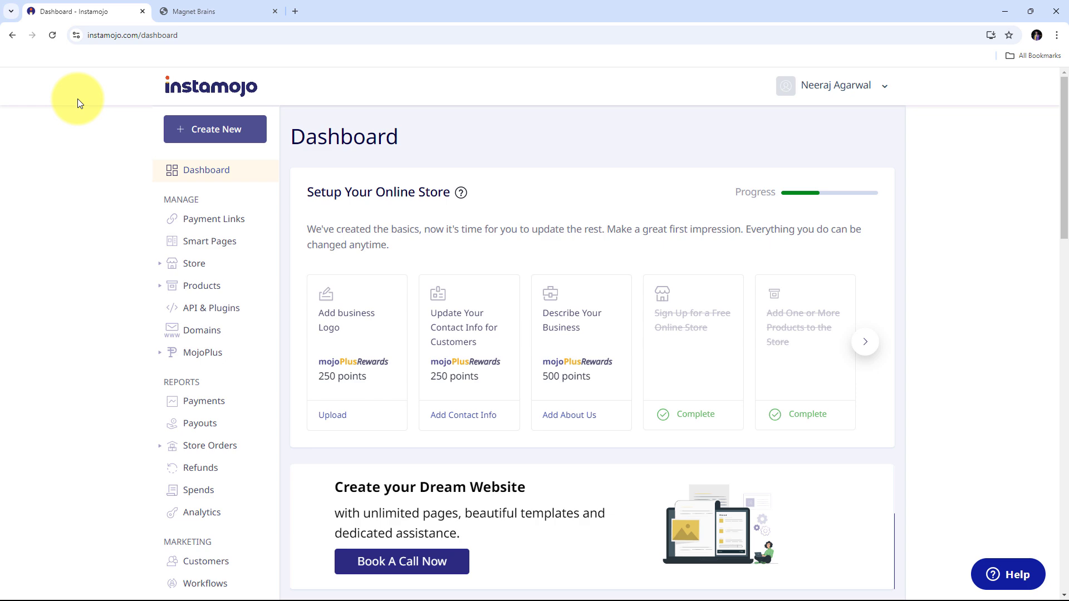
pyautogui.click(204, 11)
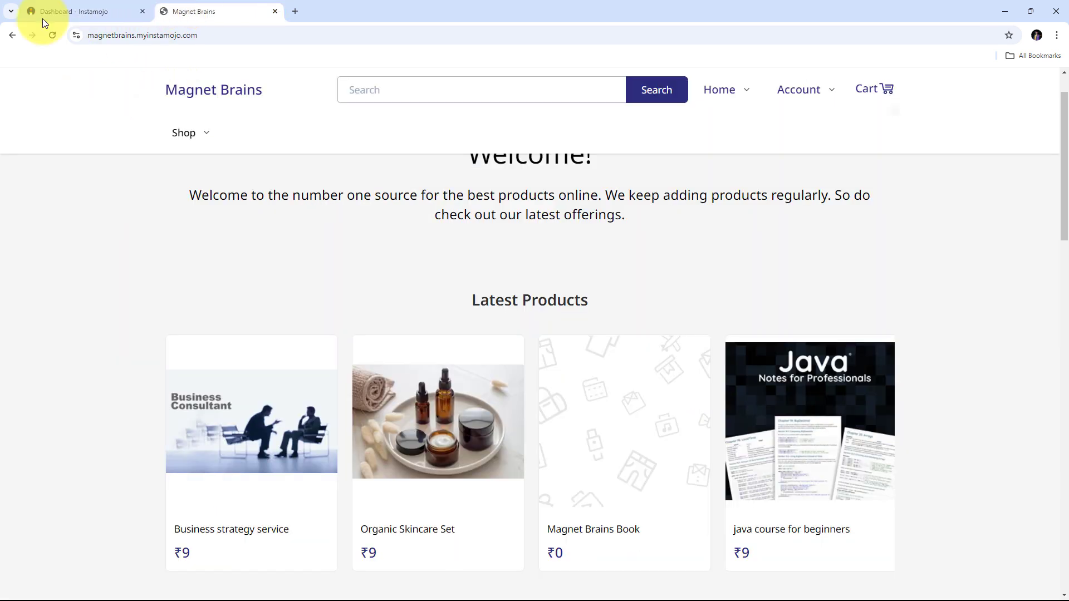
pyautogui.click(116, 11)
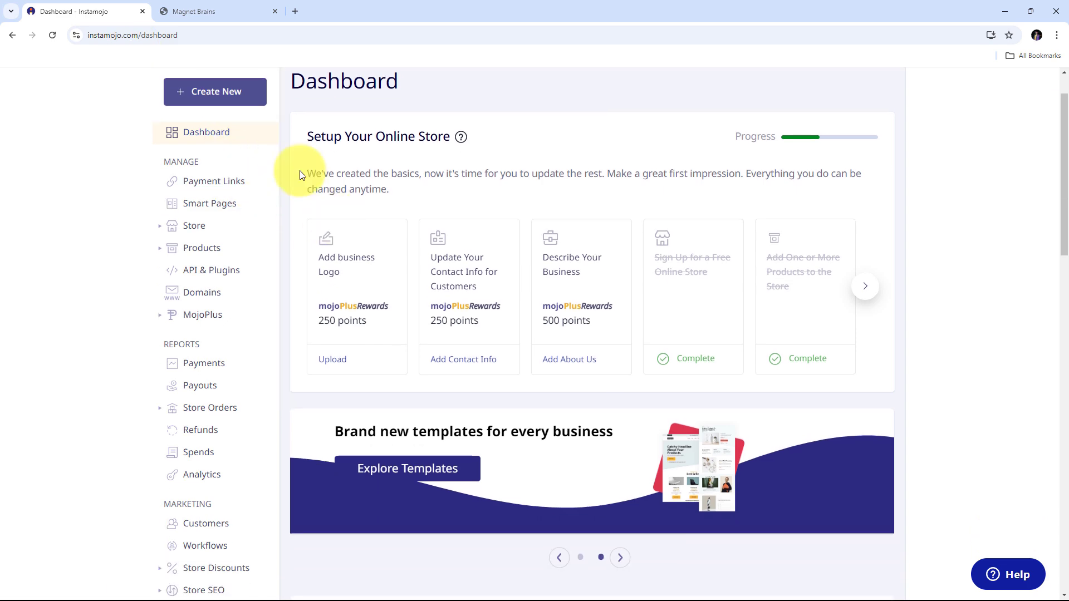
pyautogui.click(227, 11)
pyautogui.scroll(-4, 456, 162)
pyautogui.scroll(4, 455, 167)
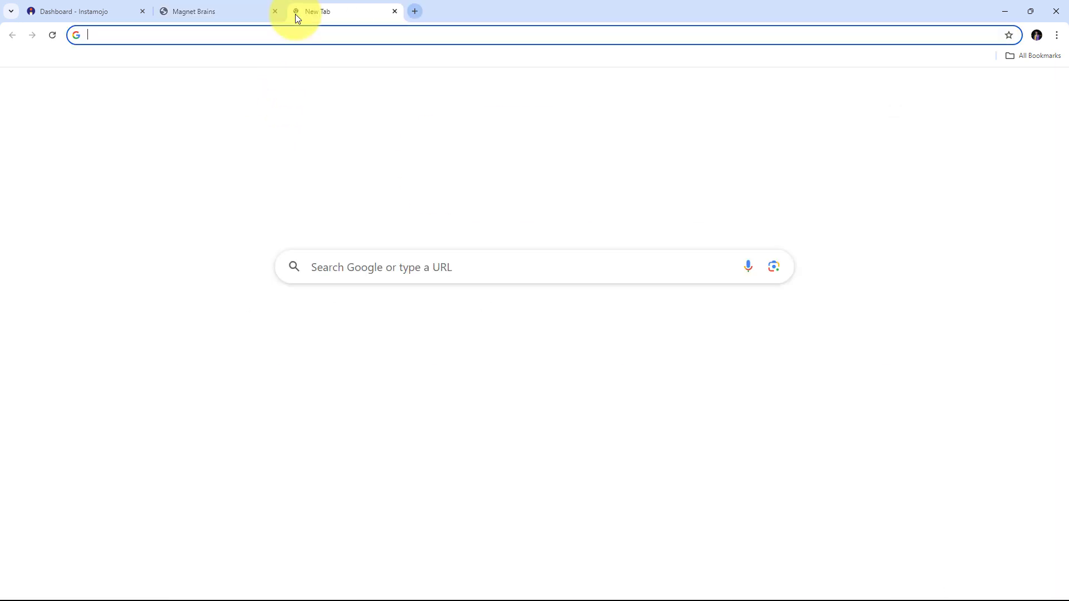
# - Load Pabbly.com in a new browser tab, landing on pabbly.com/connect/inr/
pyautogui.click(295, 12)
pyautogui.write('Pab')
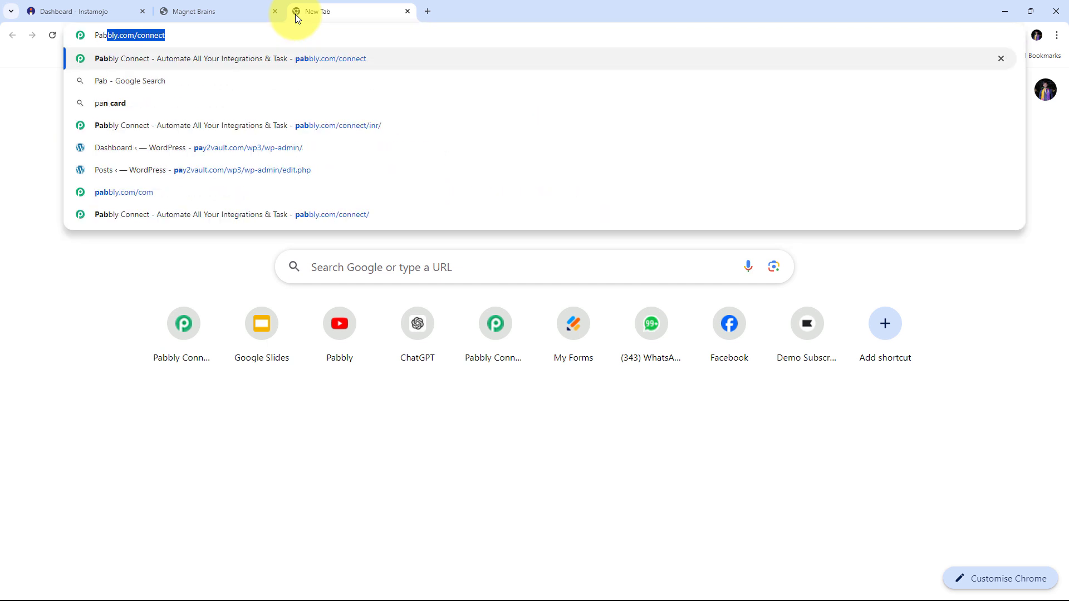
pyautogui.write('bly.com/')
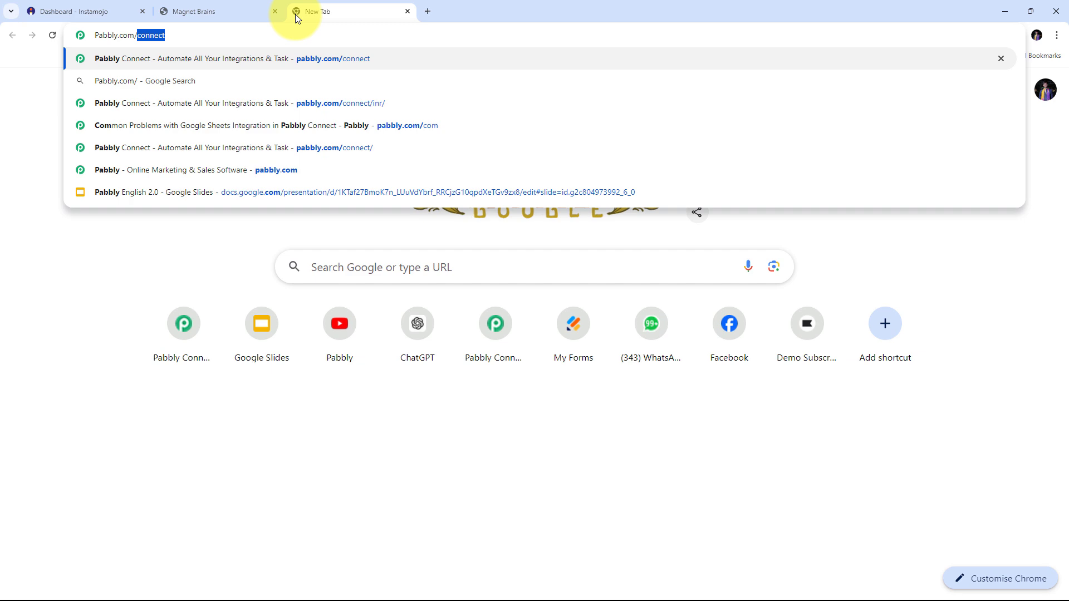
pyautogui.press('Return')
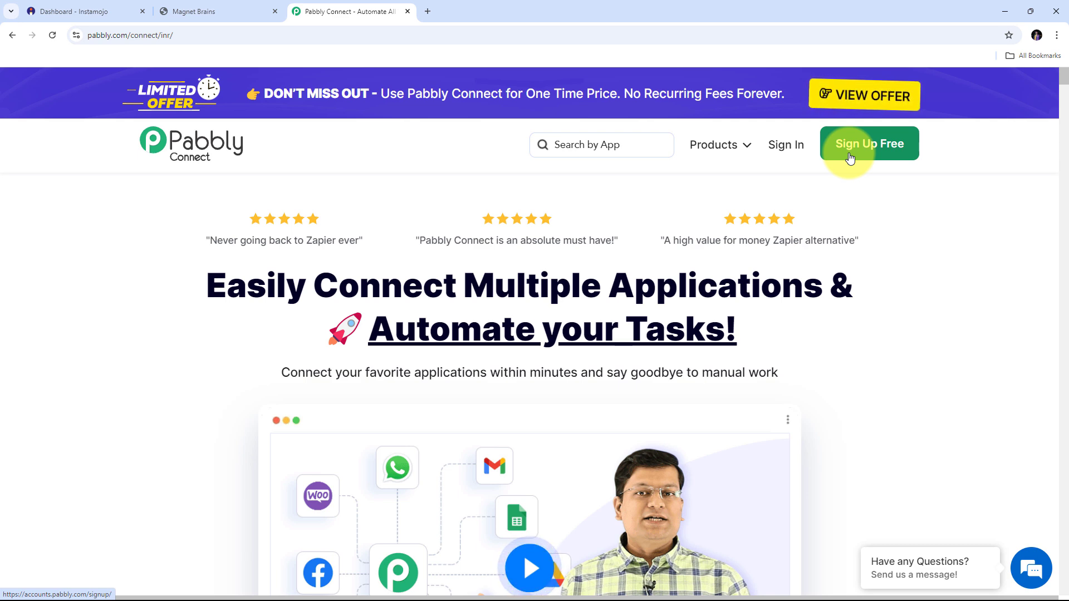
# - Sign in to the Pabbly account and launch Pabbly Connect from the apps page
pyautogui.click(787, 153)
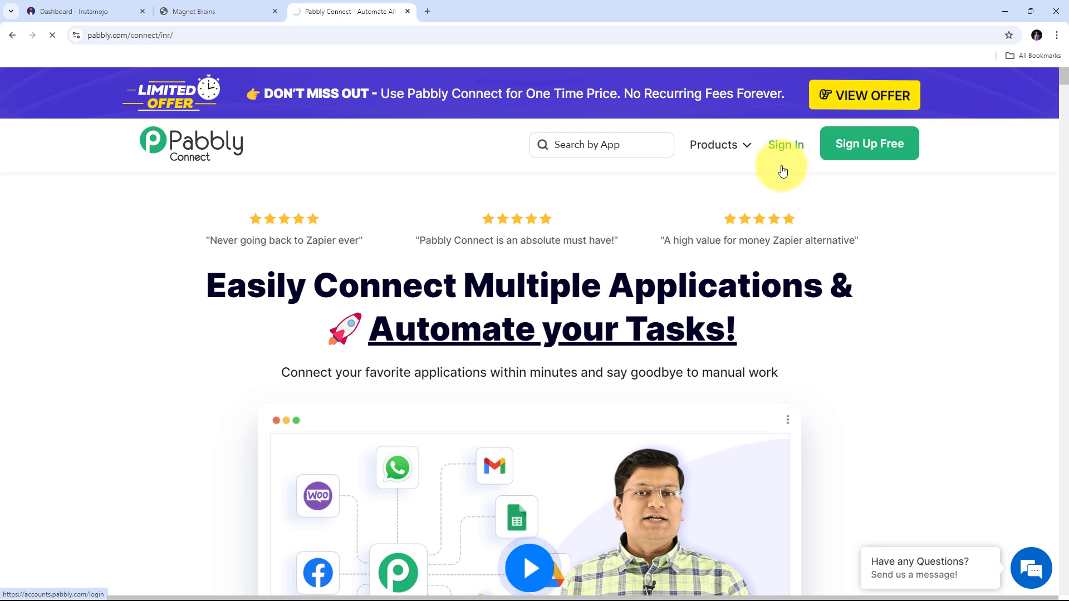
pyautogui.scroll(-2, 365, 176)
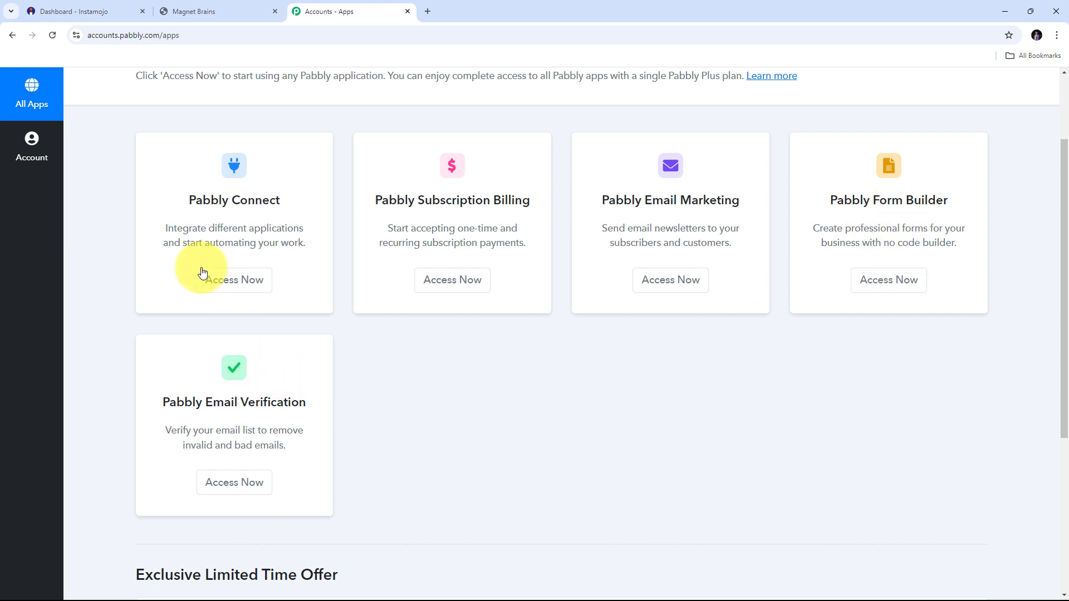
pyautogui.moveTo(188, 204); pyautogui.dragTo(297, 207)
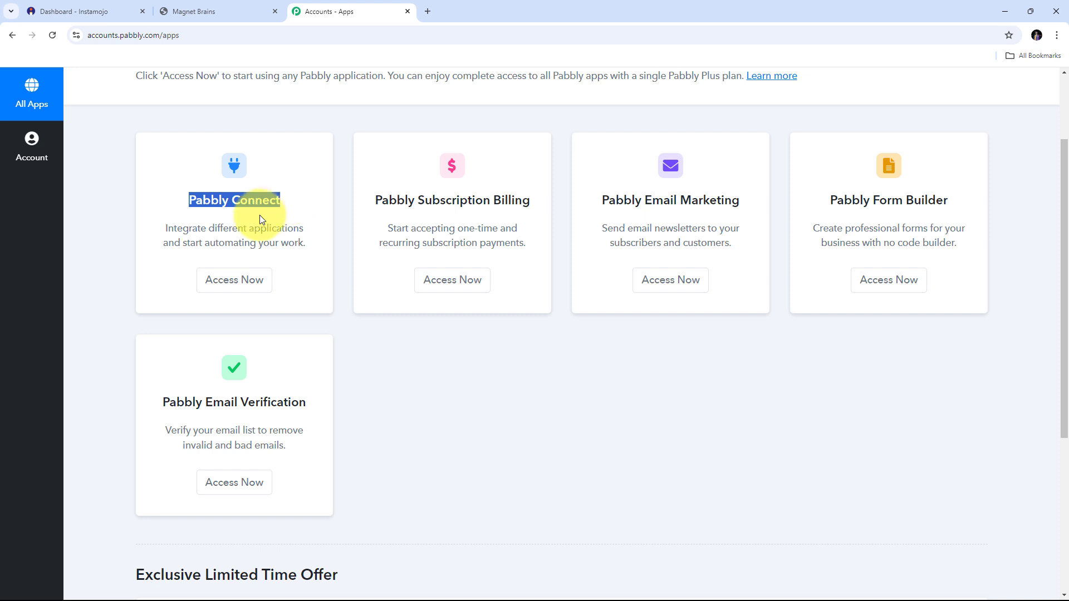
pyautogui.click(235, 283)
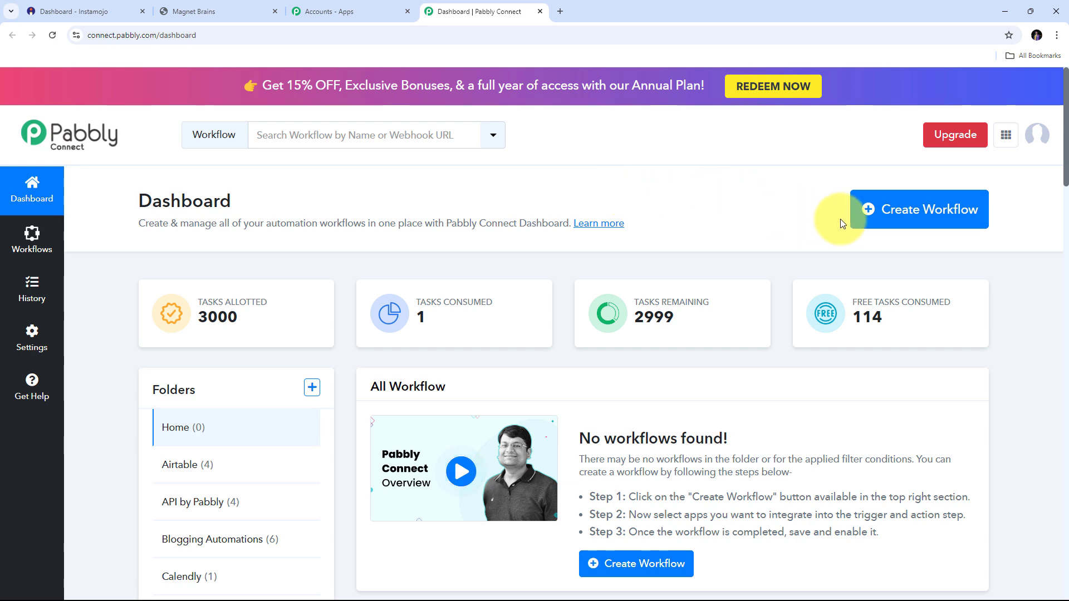
# - Create a workflow named 'Automate Instamojo Using Pabbly Connect' in the Home folder
pyautogui.click(917, 216)
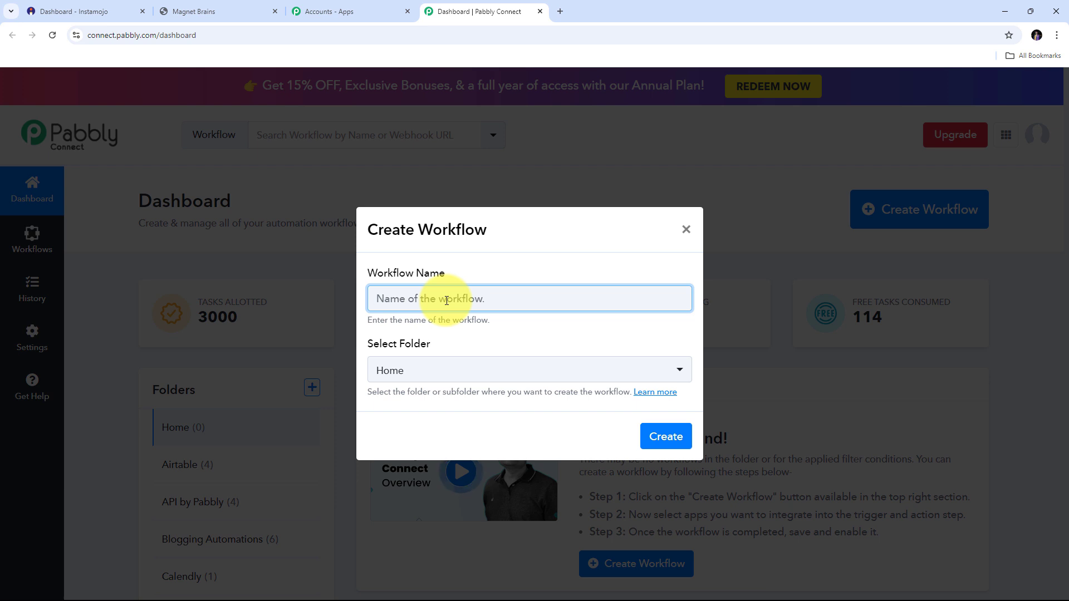
pyautogui.write('Automate Instamojo Using Pabbly Connect')
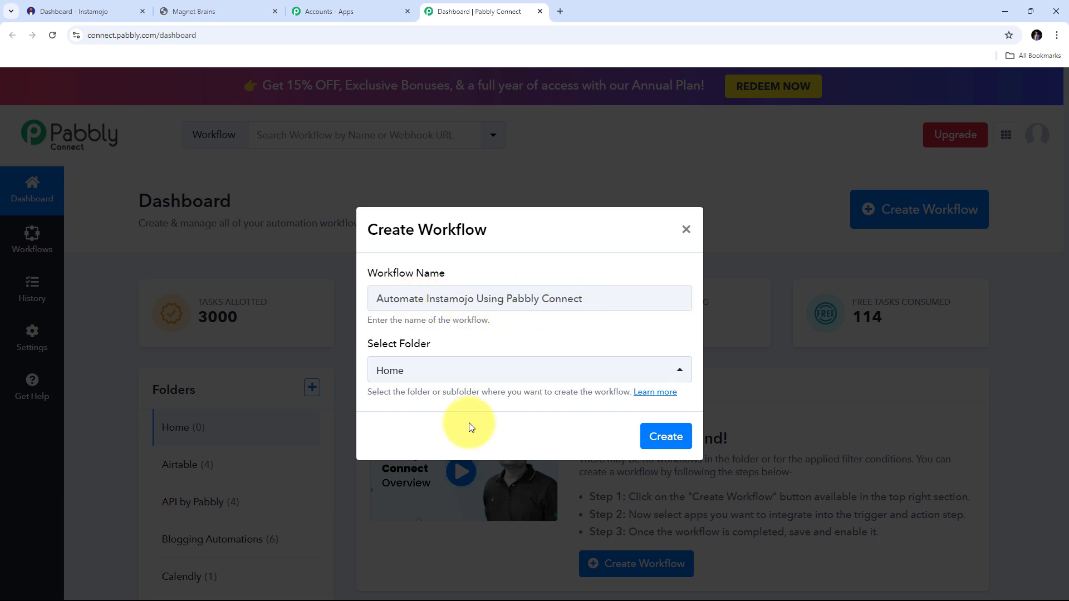
pyautogui.click(661, 437)
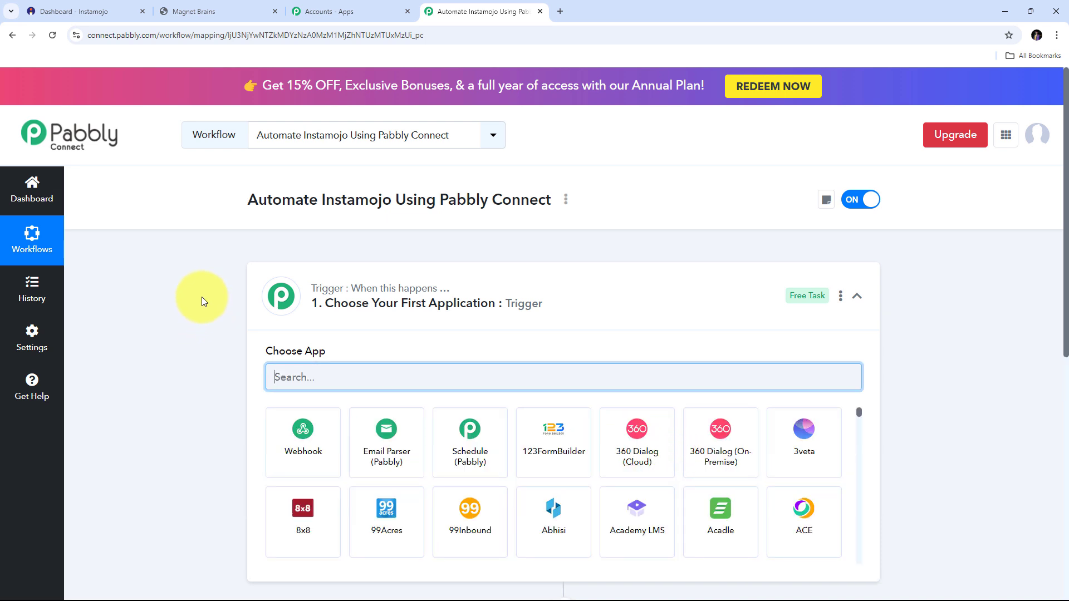
# - Search the app list for Instamojo and pick Instamojo V2 as the trigger app
pyautogui.scroll(-3, 201, 296)
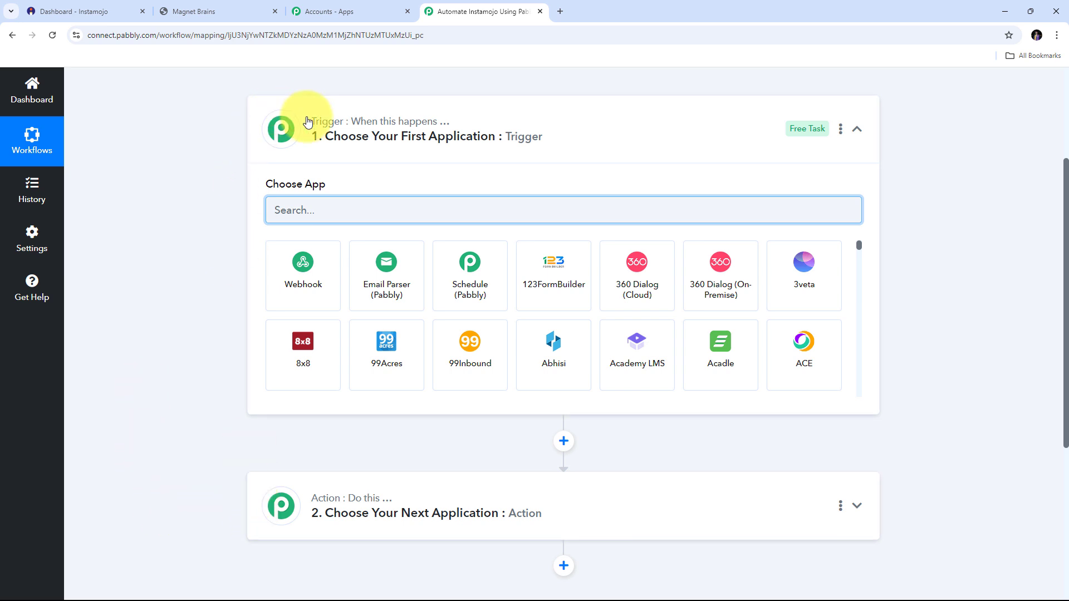
pyautogui.moveTo(327, 121)
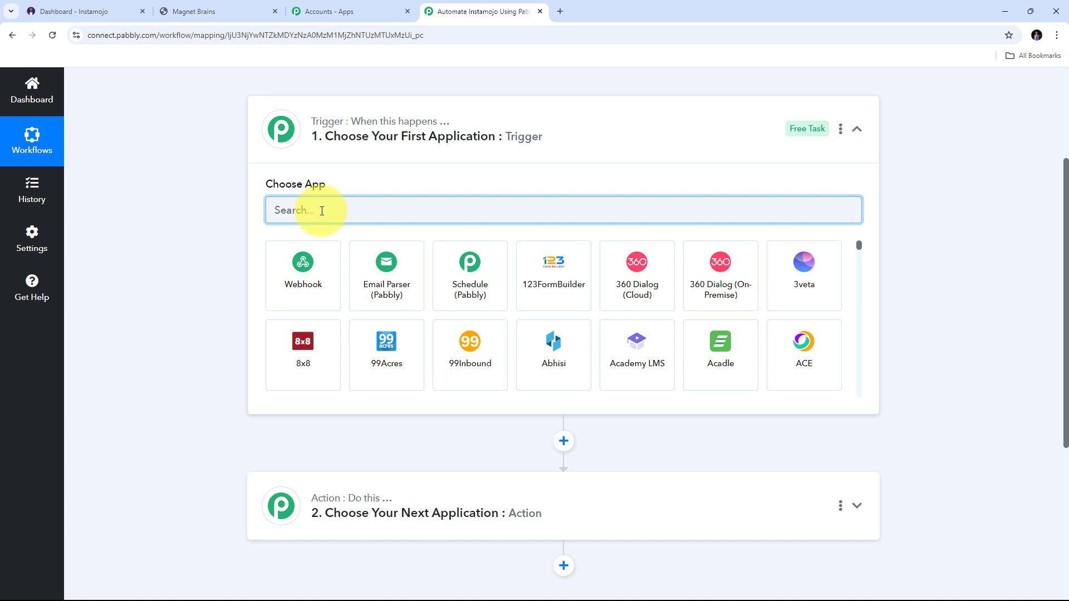
pyautogui.write('Instamojo')
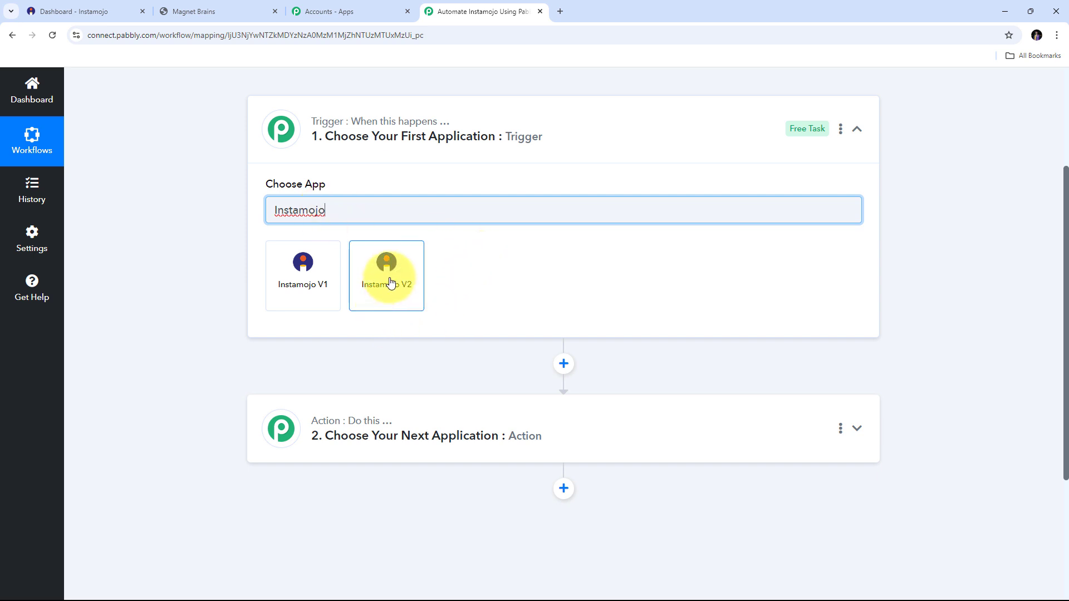
pyautogui.click(390, 283)
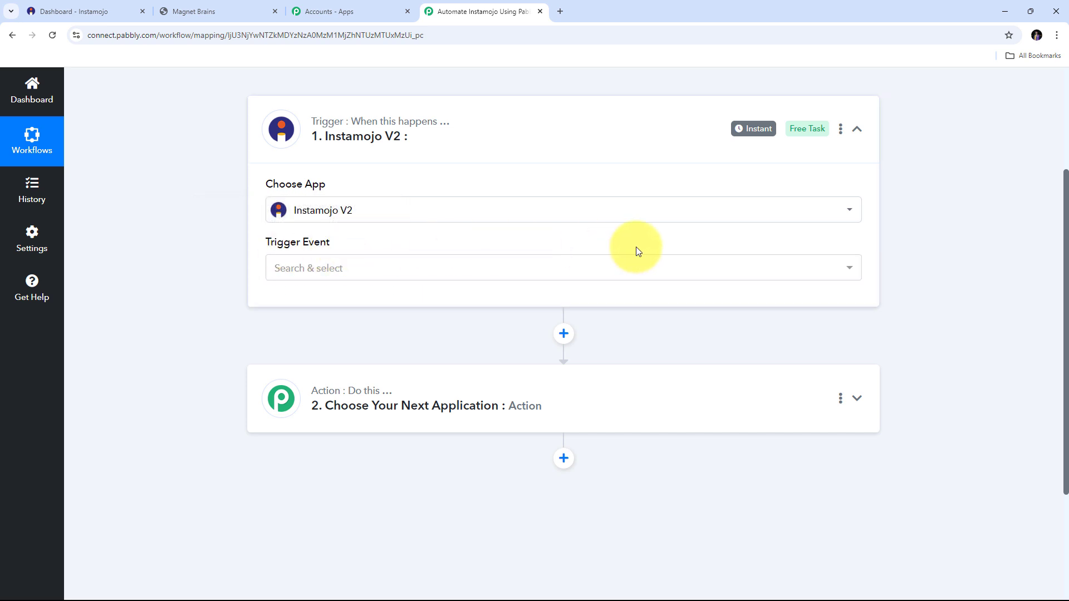
# - Review the Instamojo V2 trigger events: New Order, New Sale, Successful Payment, Failed Payment, Configure webhook
pyautogui.click(642, 273)
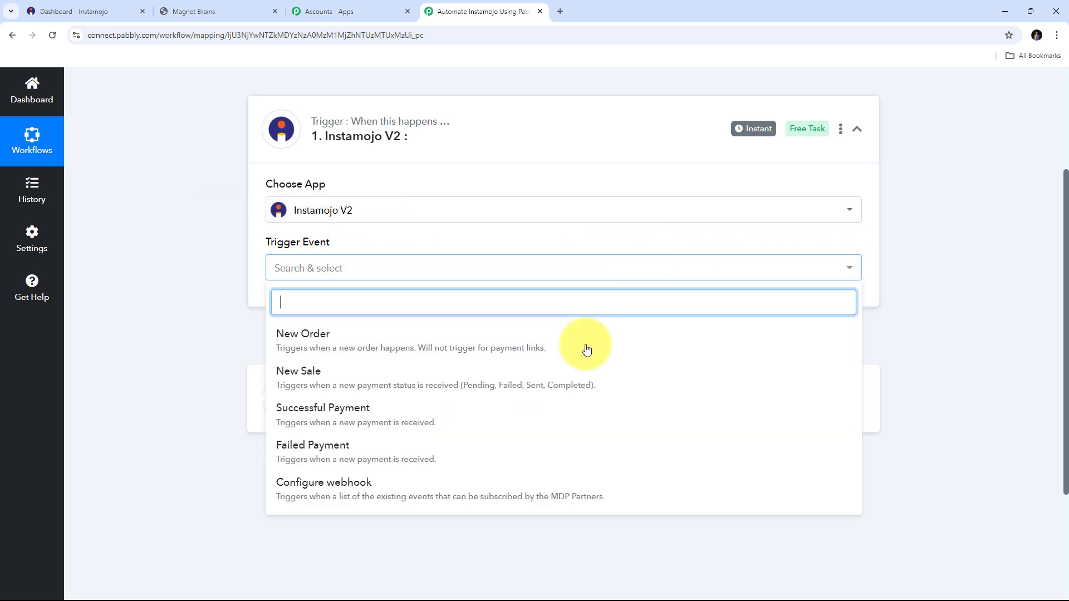
pyautogui.scroll(-2, 477, 365)
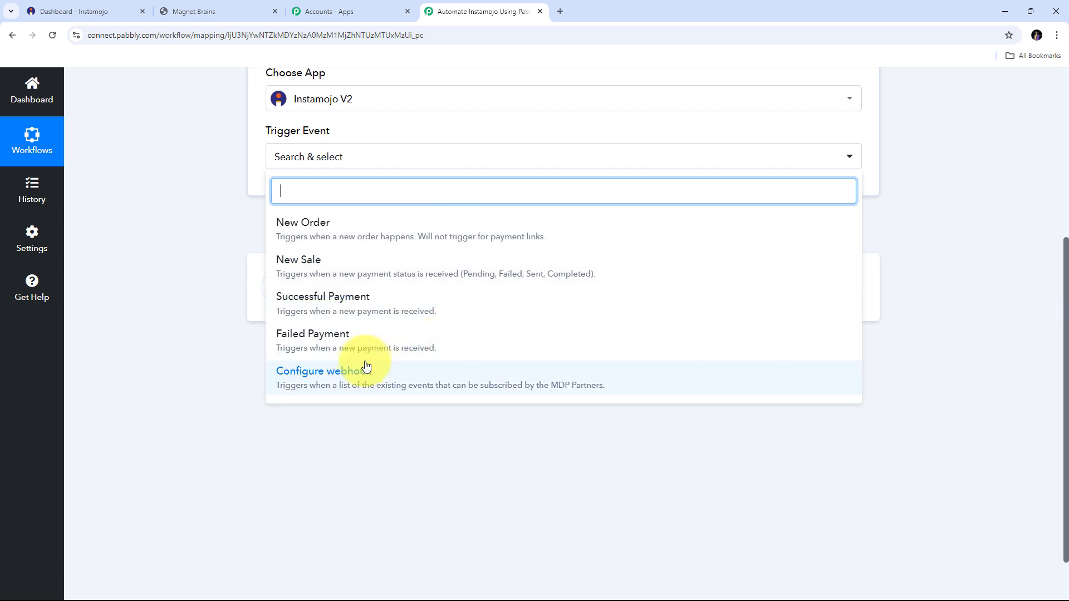
pyautogui.scroll(1, 390, 340)
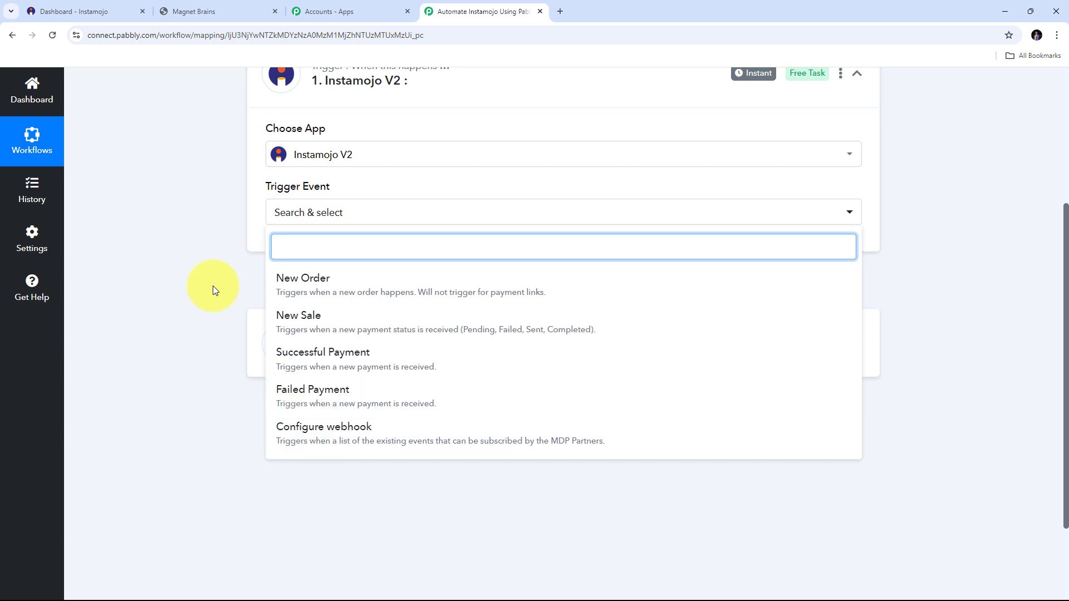
pyautogui.scroll(1, 212, 286)
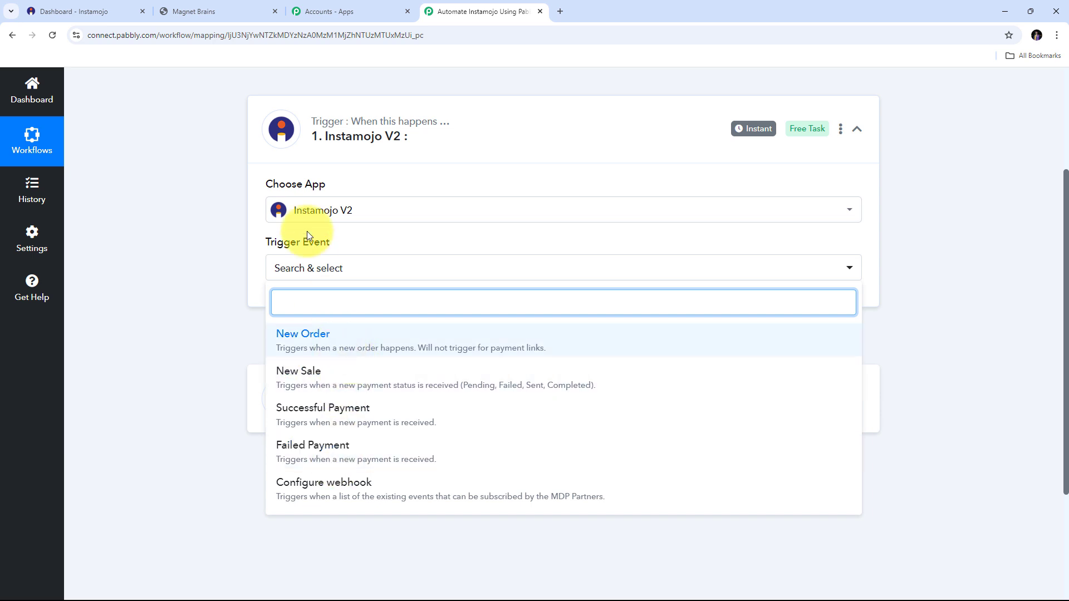
# - Set the trigger event to New Sale and copy its webhook URL, then return to Instamojo
pyautogui.click(311, 383)
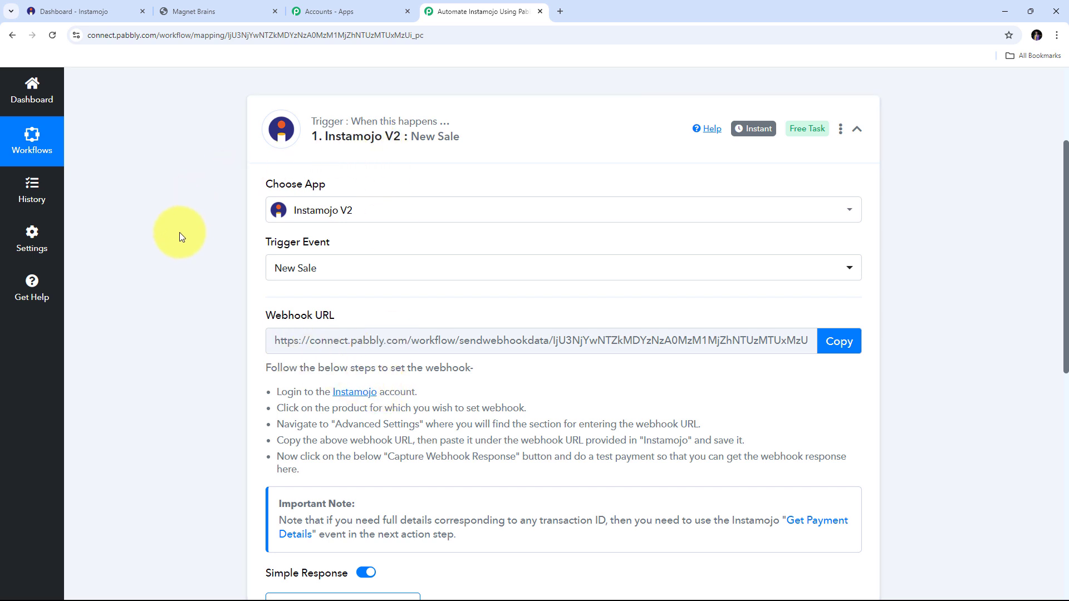
pyautogui.moveTo(267, 316); pyautogui.dragTo(348, 318)
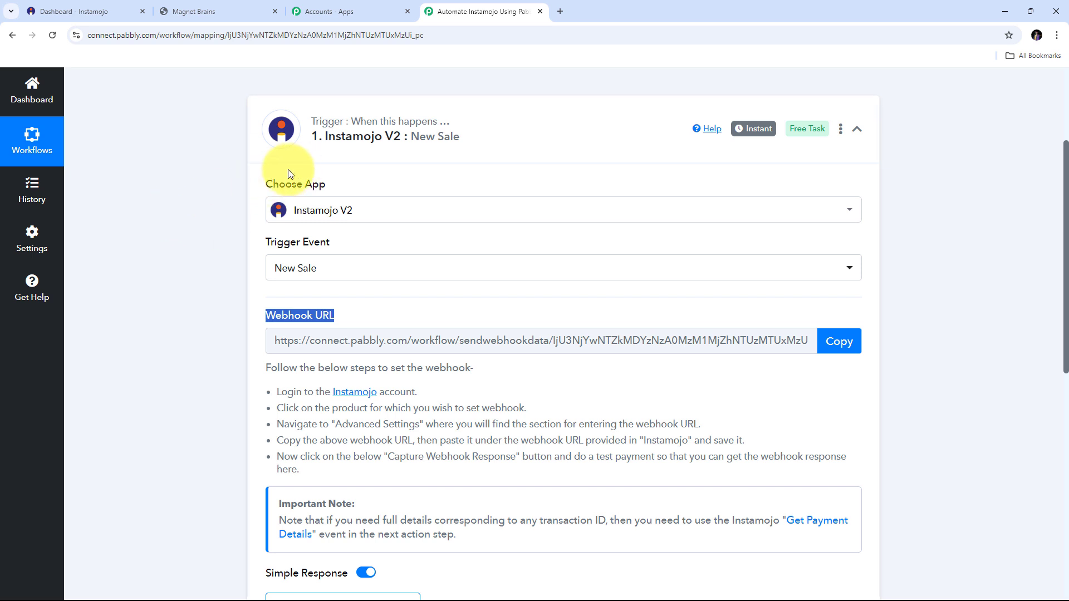
pyautogui.moveTo(273, 386); pyautogui.dragTo(589, 470)
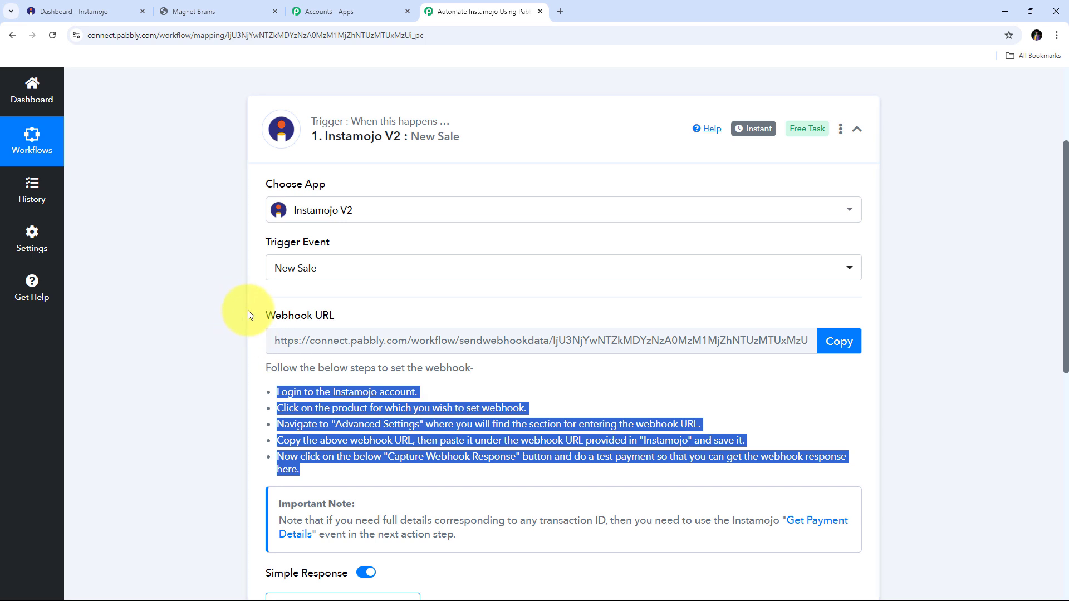
pyautogui.click(838, 342)
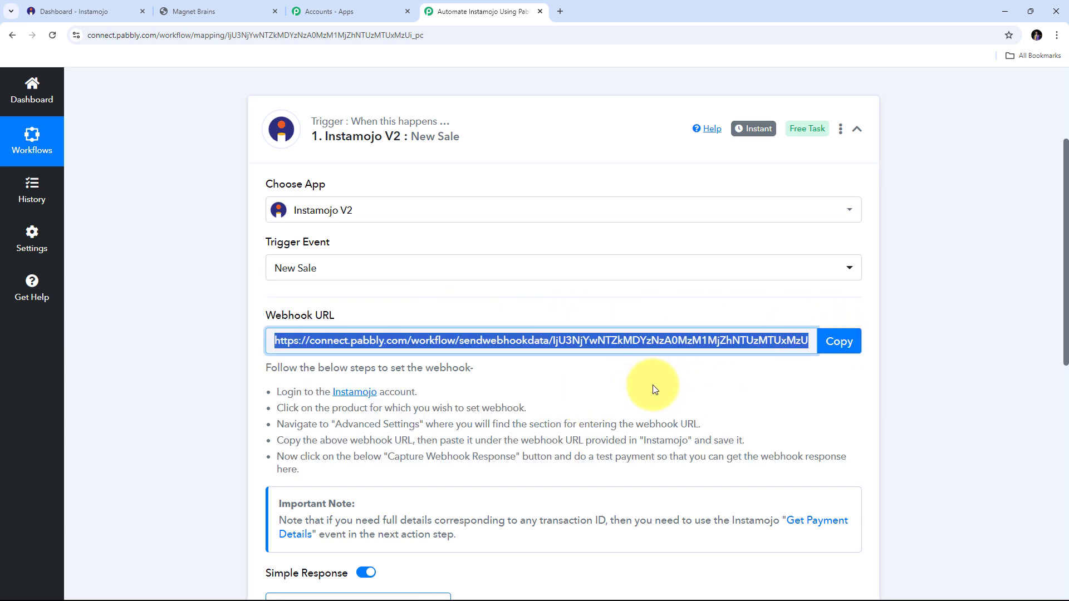
pyautogui.click(88, 3)
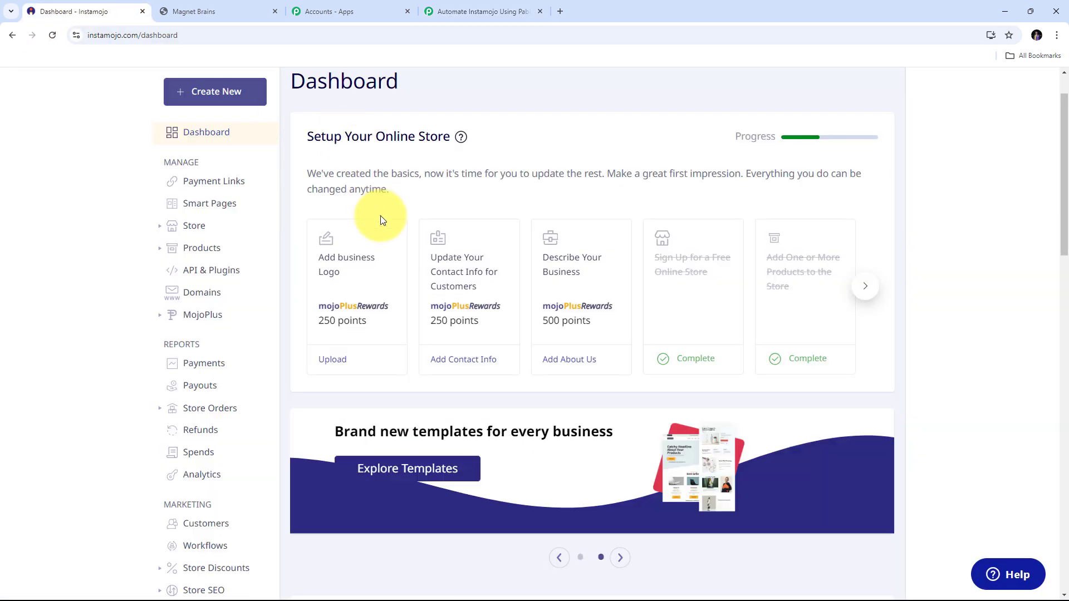
# - Open Instamojo's All Products list and scroll through its seven products
pyautogui.click(198, 248)
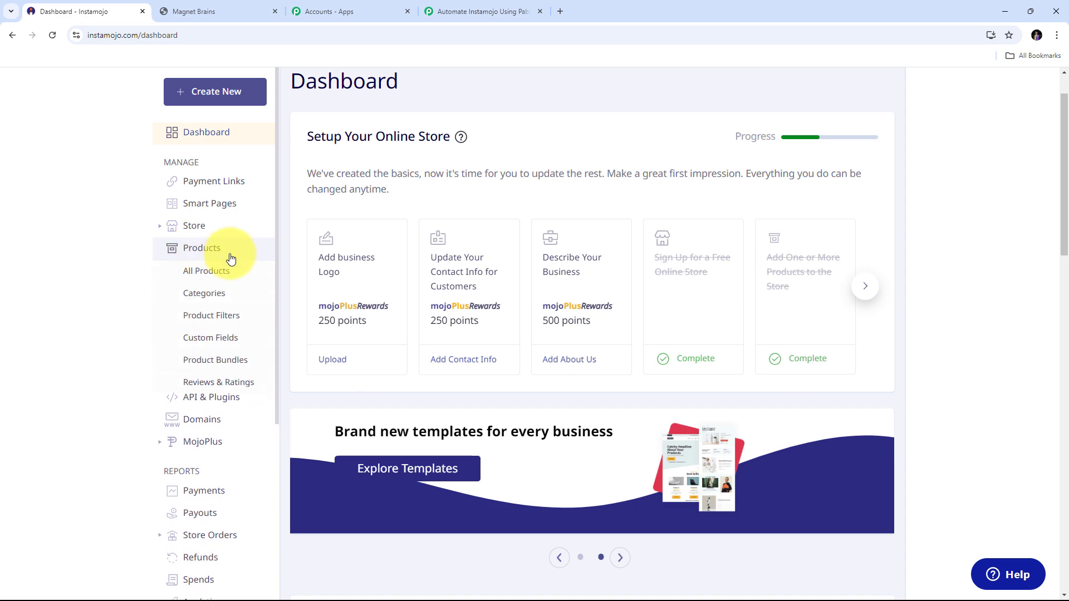
pyautogui.click(207, 279)
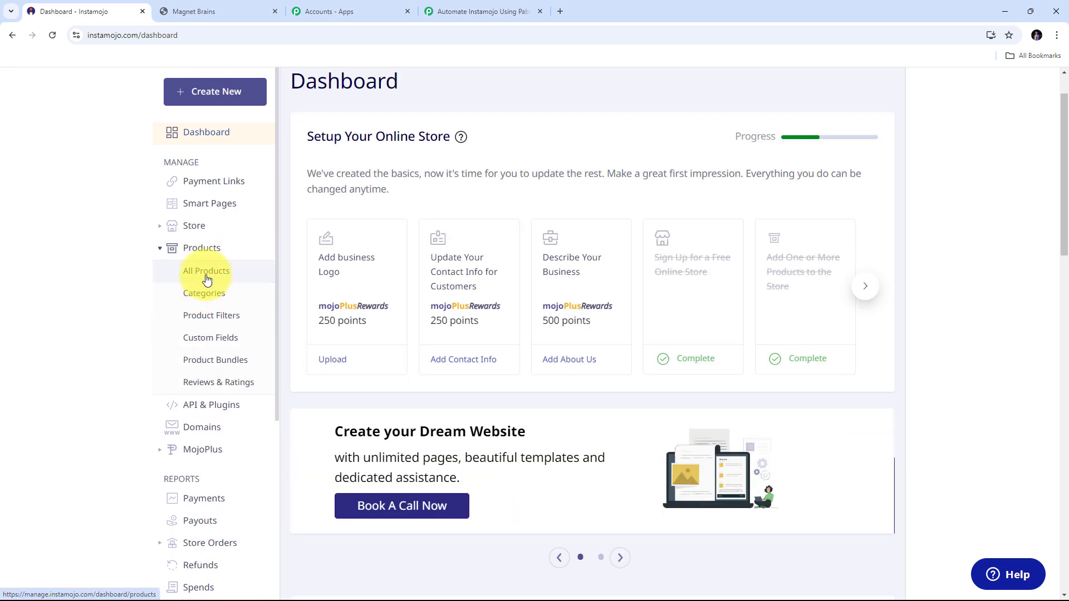
pyautogui.scroll(-2, 931, 291)
pyautogui.scroll(-2, 930, 291)
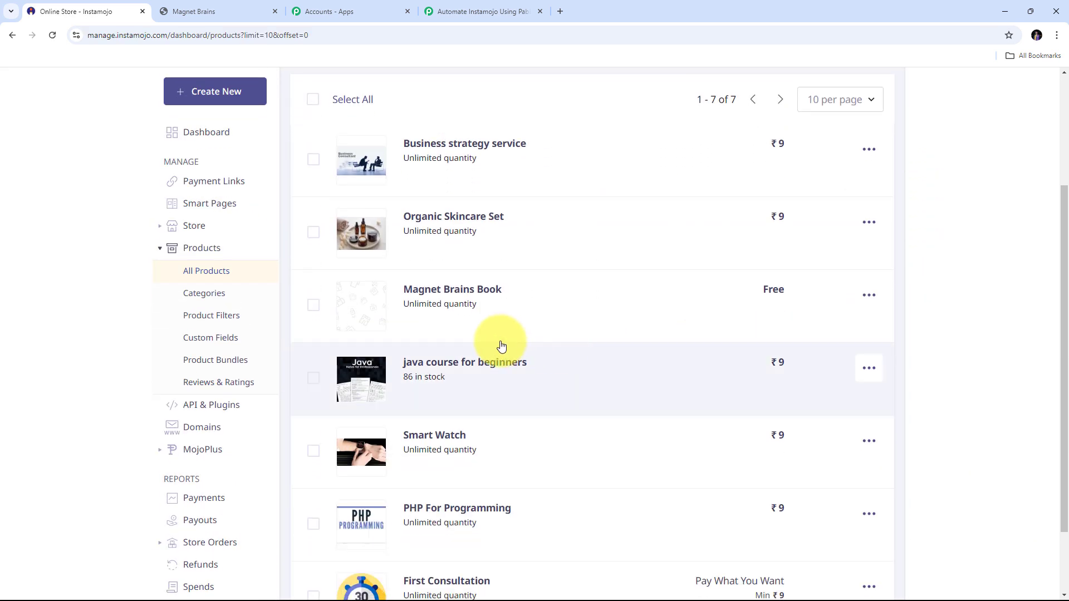
pyautogui.scroll(-1, 618, 356)
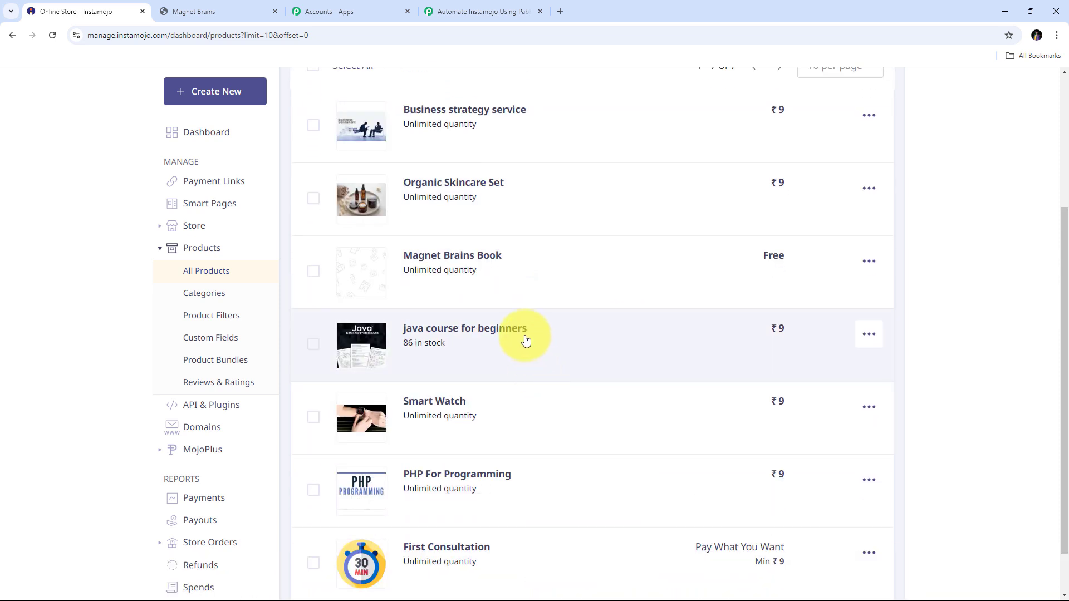
pyautogui.scroll(-1, 501, 379)
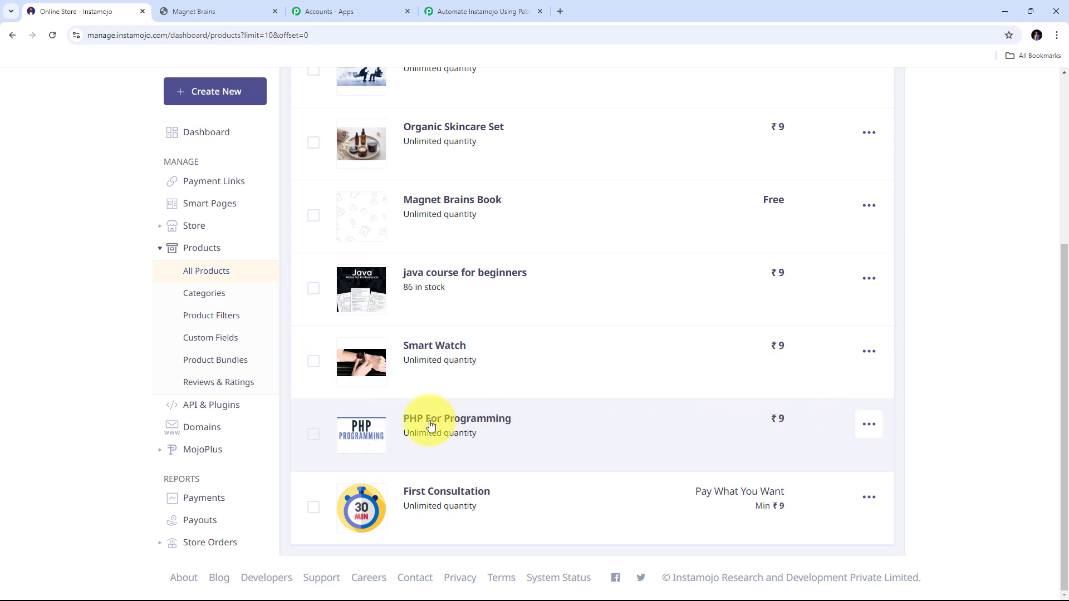
# - Paste the Pabbly webhook URL into PHP For Programming's Advanced Webhook URL field and save
pyautogui.click(454, 424)
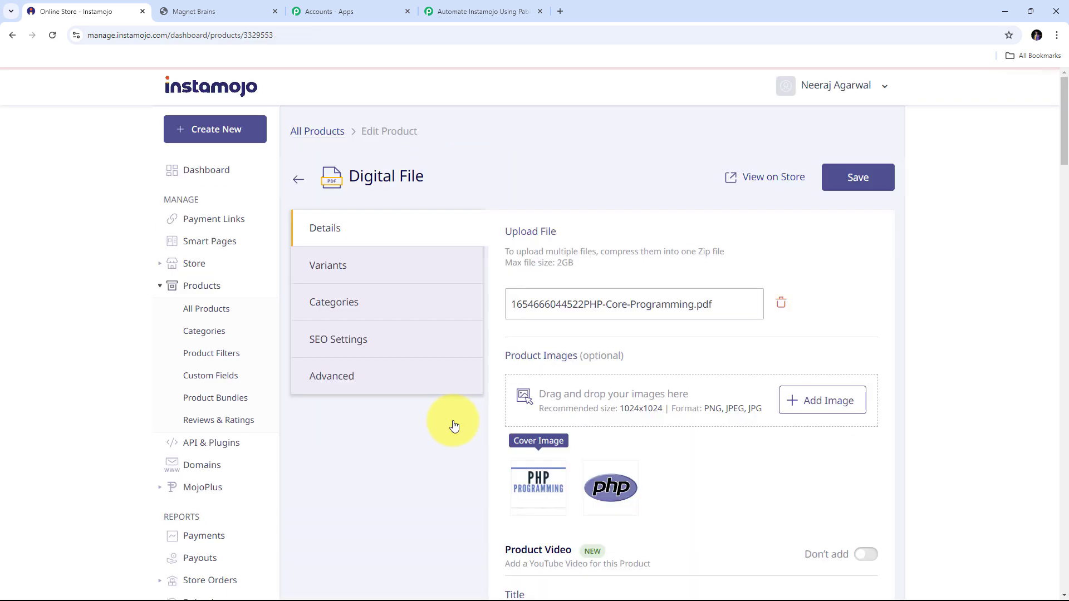
pyautogui.click(342, 381)
pyautogui.scroll(-1, 612, 359)
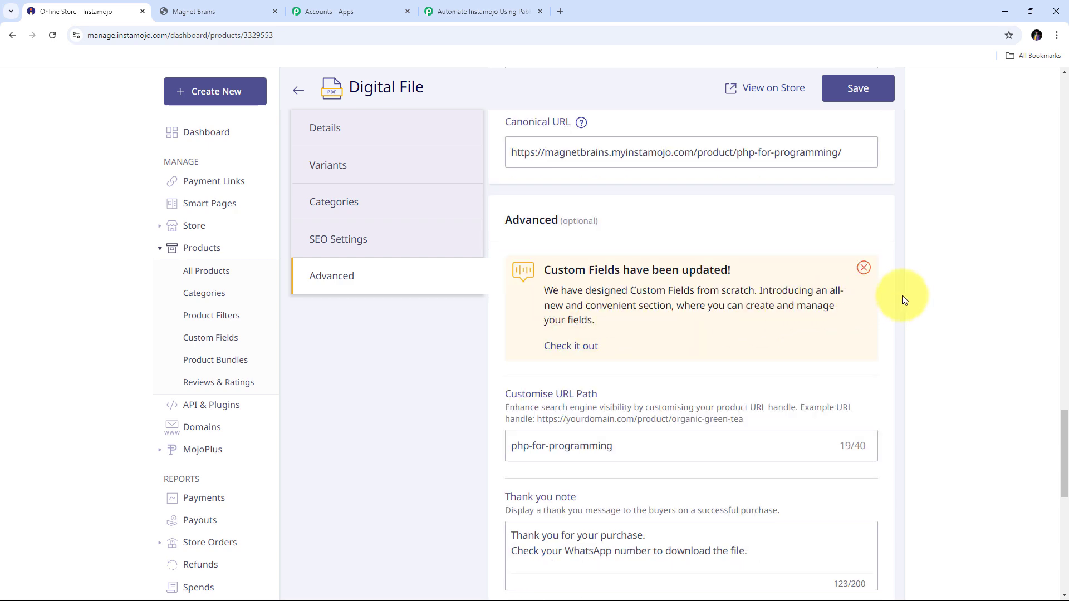
pyautogui.scroll(-3, 901, 295)
pyautogui.scroll(-5, 902, 295)
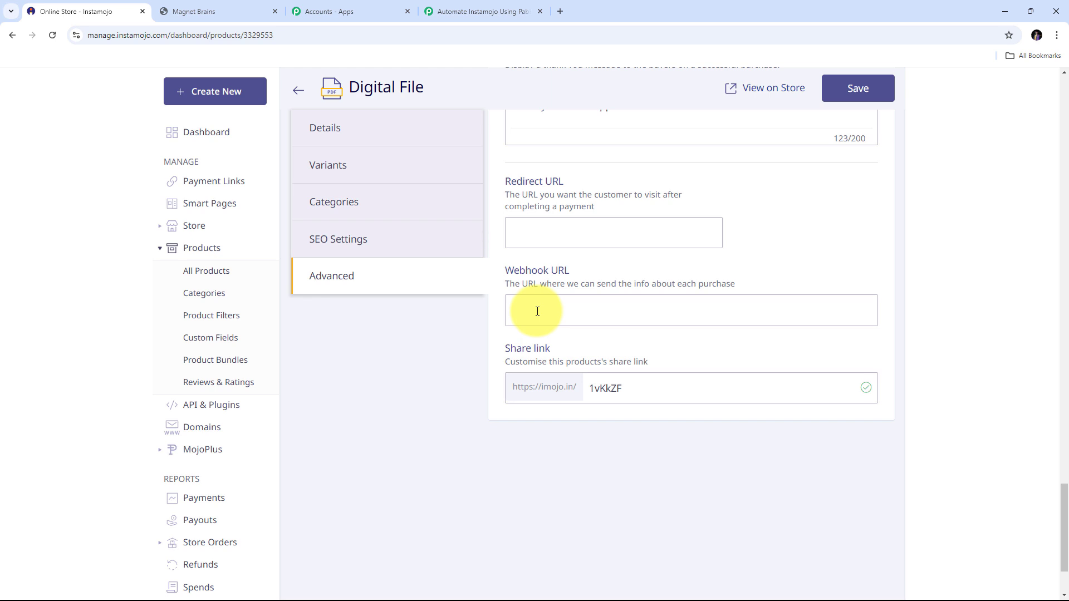
pyautogui.rightClick(537, 311)
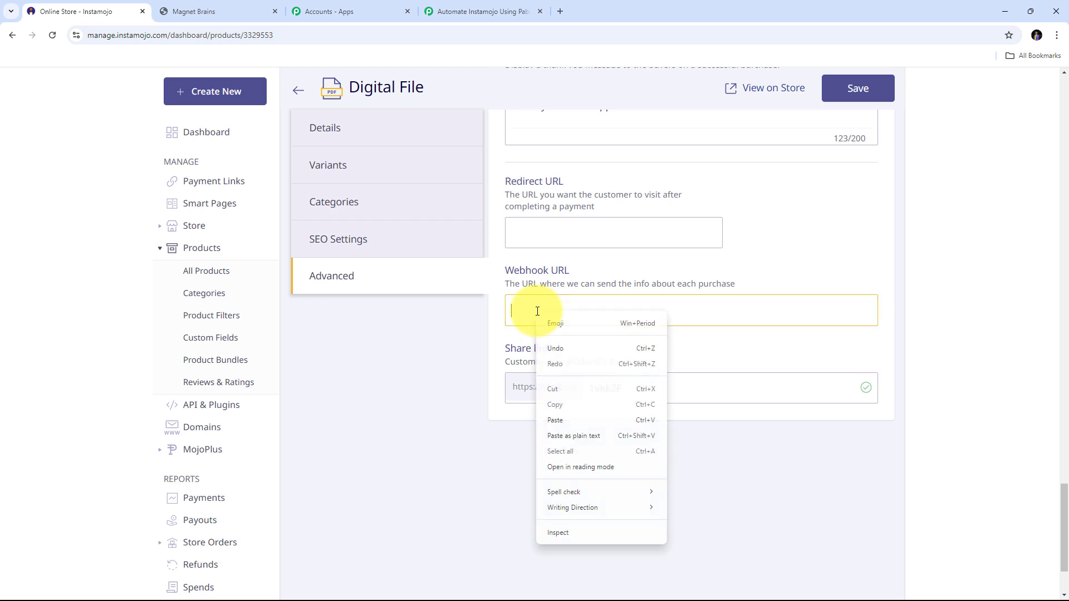
pyautogui.click(567, 415)
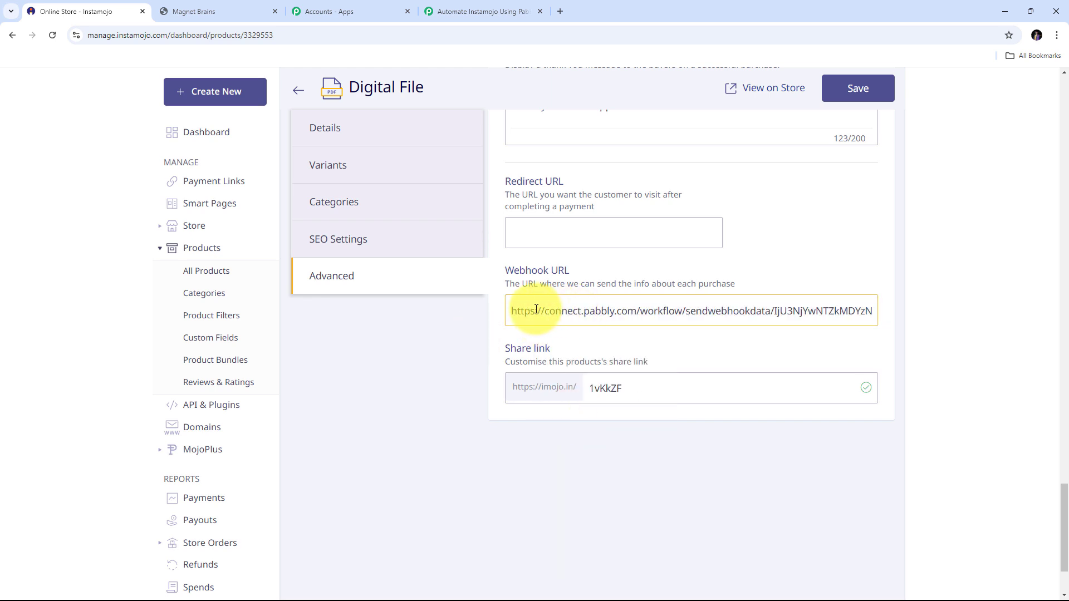
pyautogui.click(862, 95)
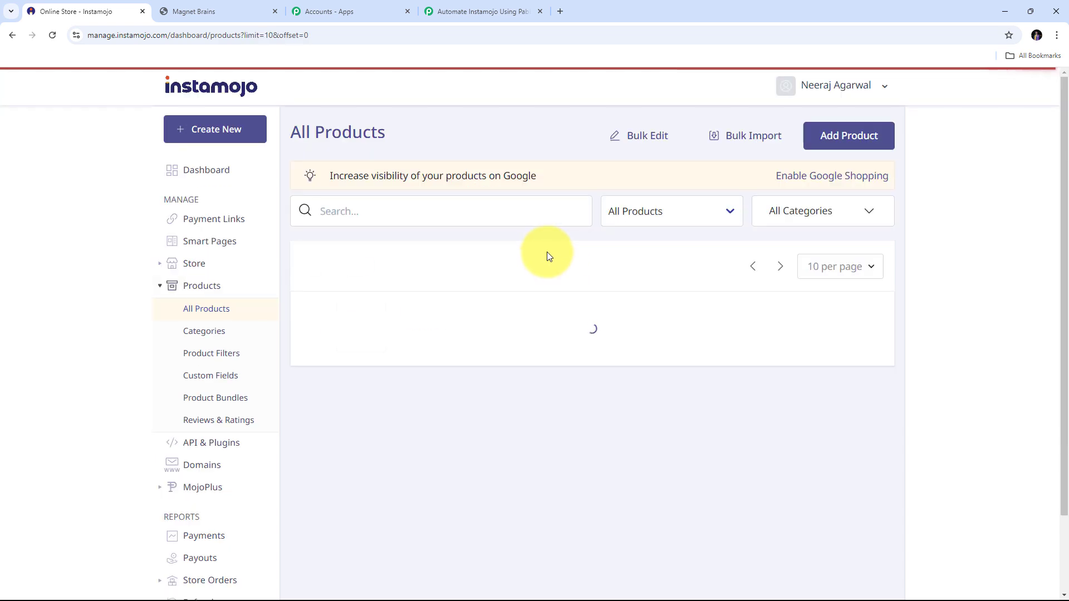
# - Scroll the All Products list to check PHP For Programming at ₹9 and the other products
pyautogui.scroll(-5, 551, 274)
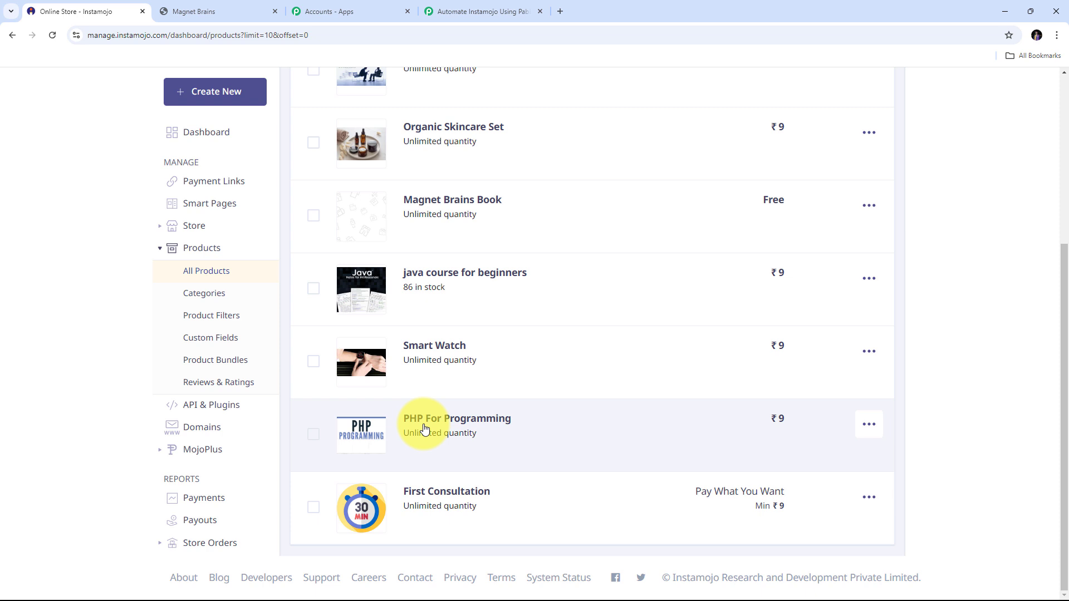
# - Leave the New Sale trigger waiting for a webhook response and switch to the Magnet Brains storefront
pyautogui.click(498, 10)
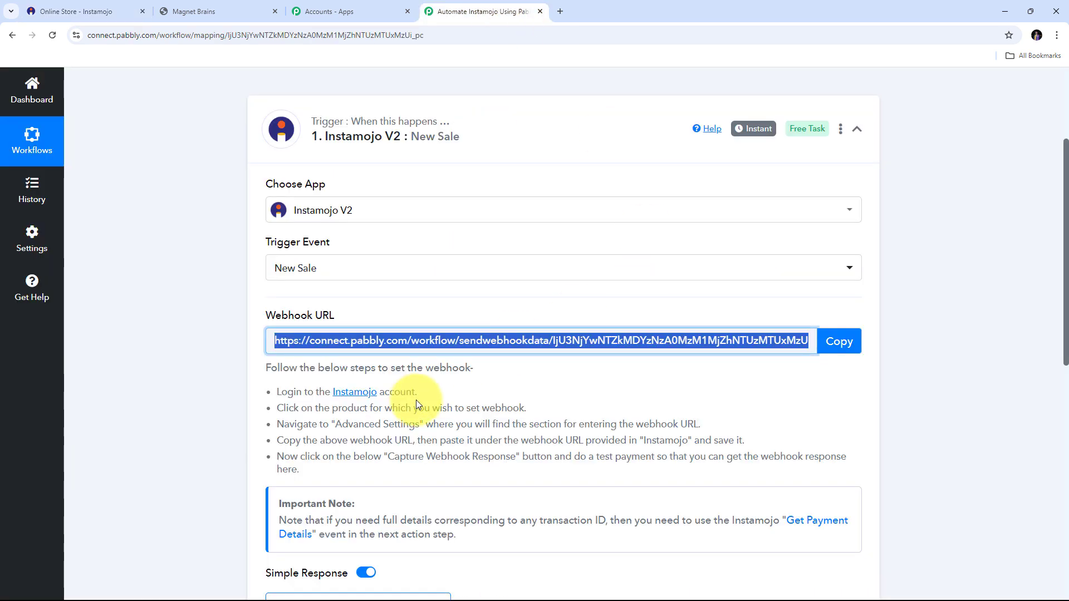
pyautogui.scroll(-3, 427, 395)
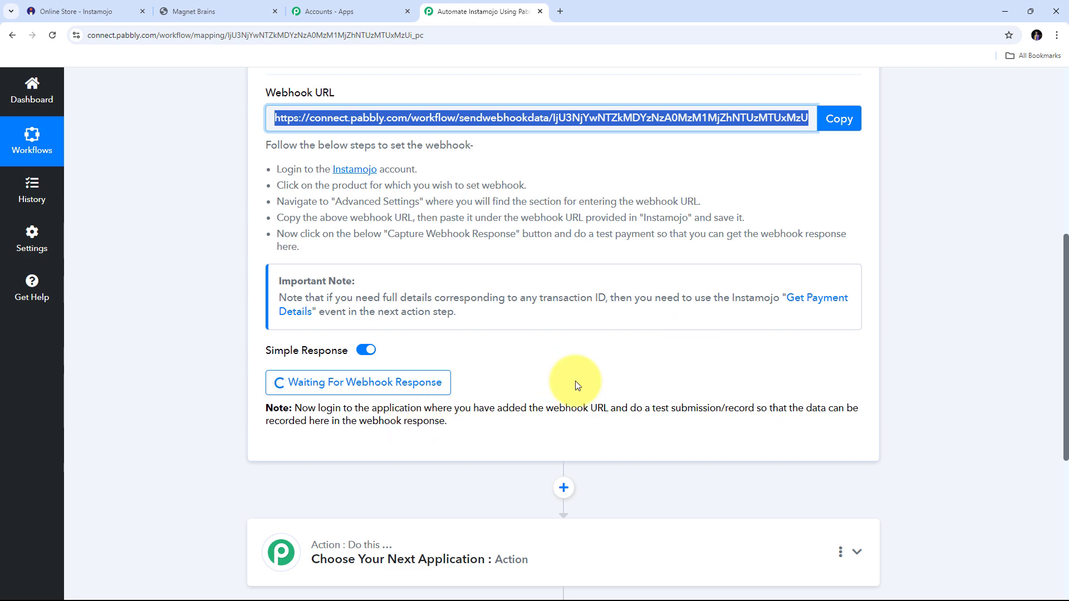
pyautogui.click(210, 16)
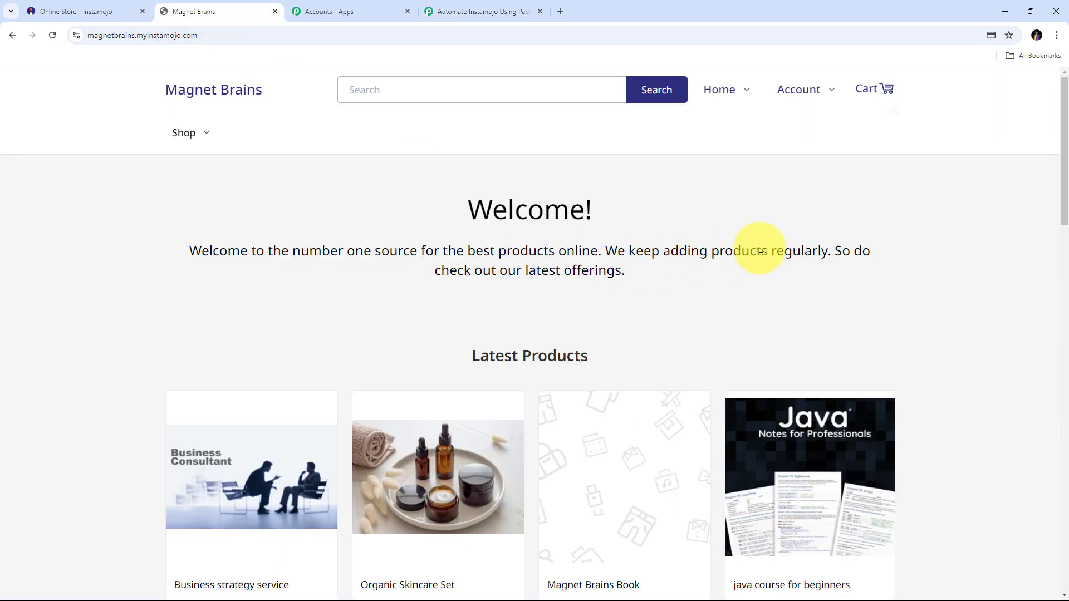
# - Open the PHP For Programming product on the storefront and choose Buy Now
pyautogui.scroll(-10, 756, 245)
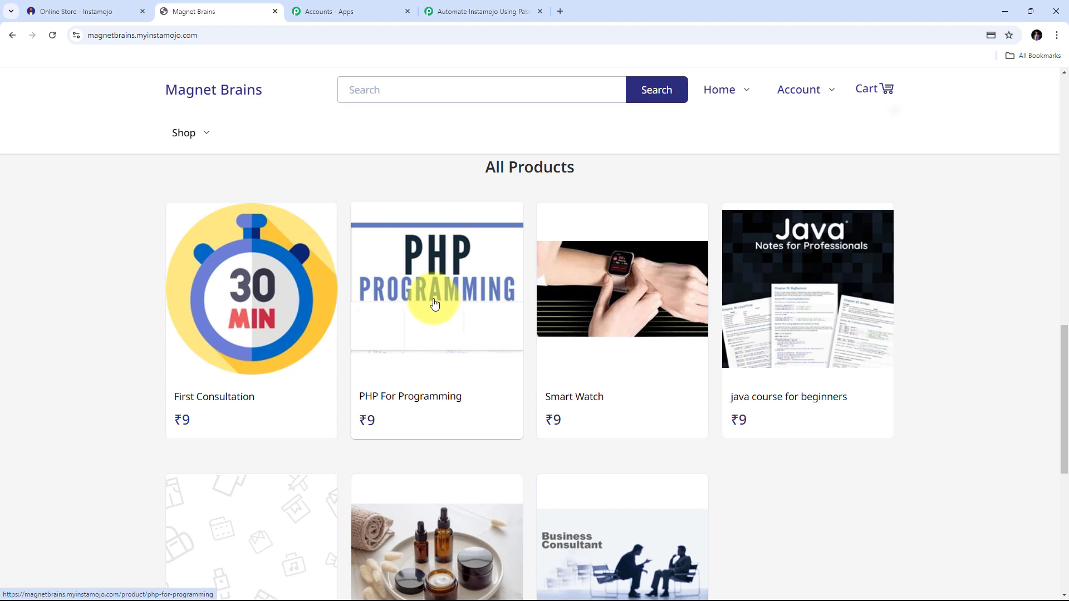
pyautogui.click(422, 405)
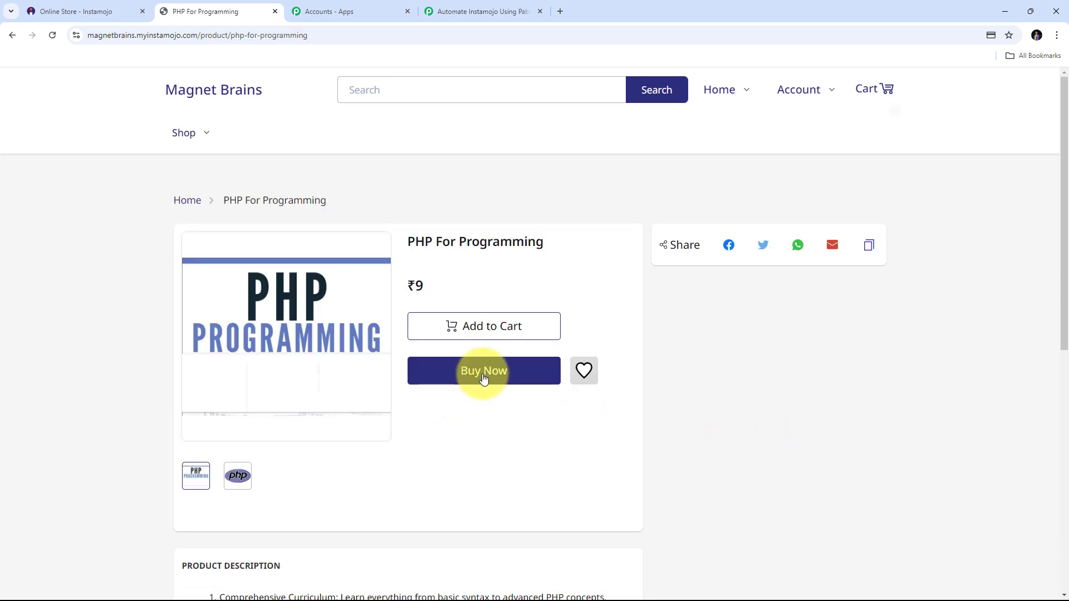
pyautogui.click(483, 378)
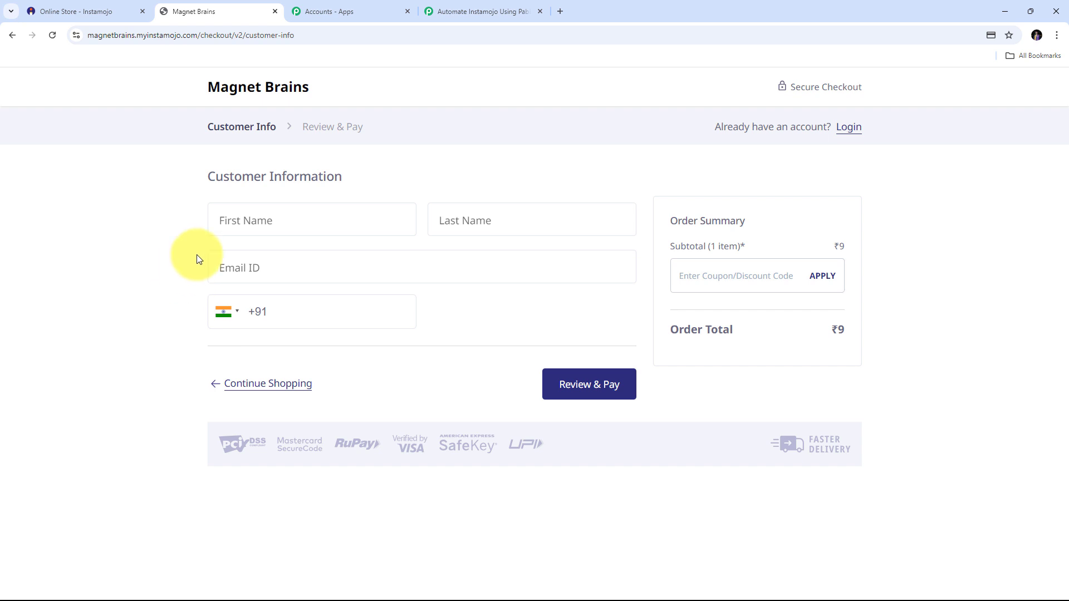
# - Fill in the customer's first name, e-mail address and mobile number at checkout
pyautogui.click(306, 223)
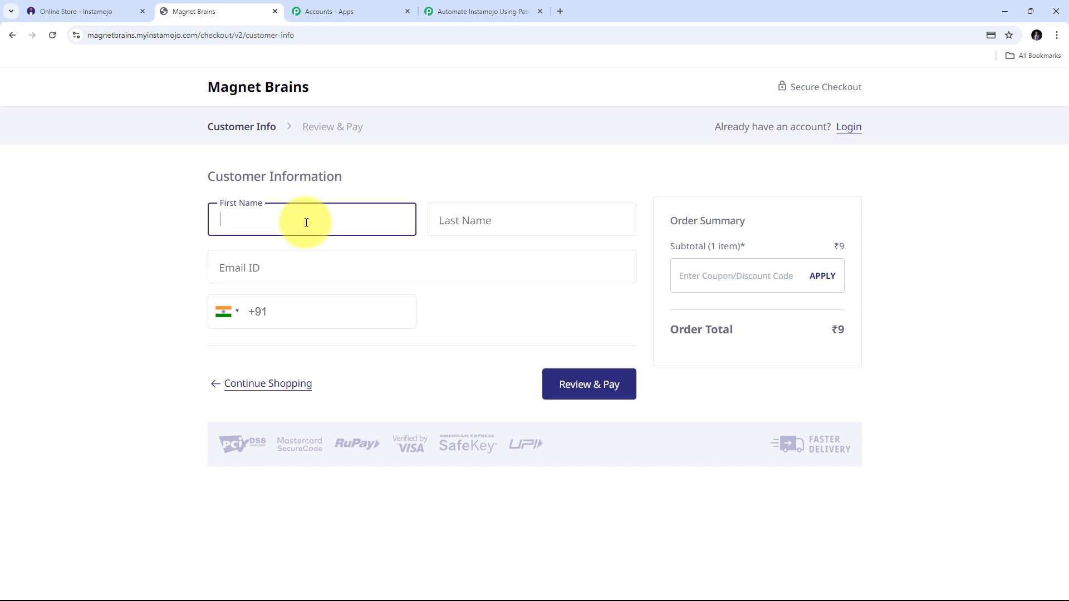
pyautogui.write('Micheal')
pyautogui.press('Tab')
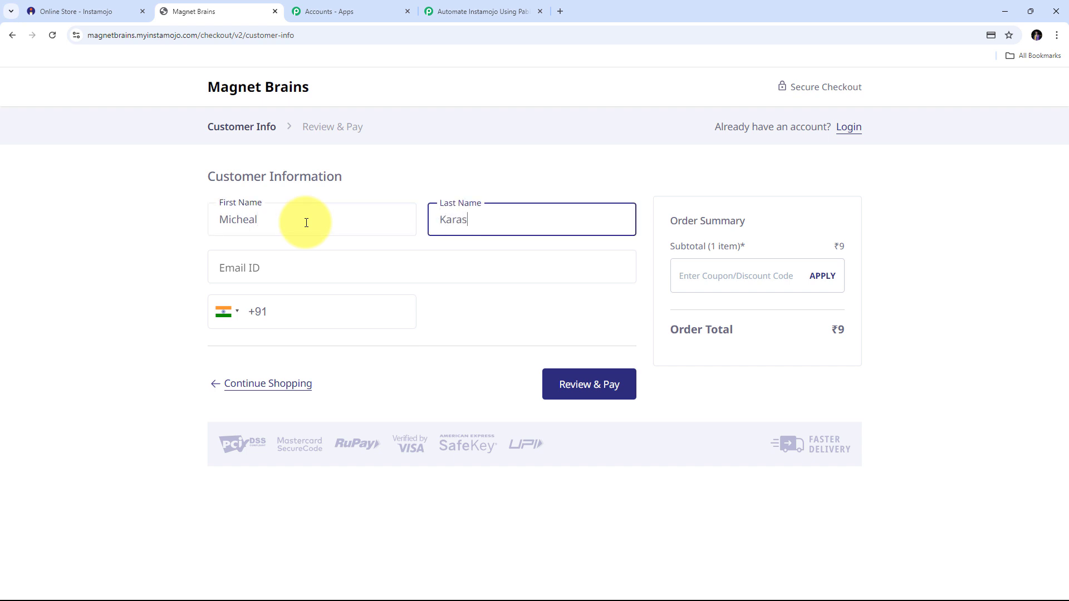
pyautogui.press('Tab')
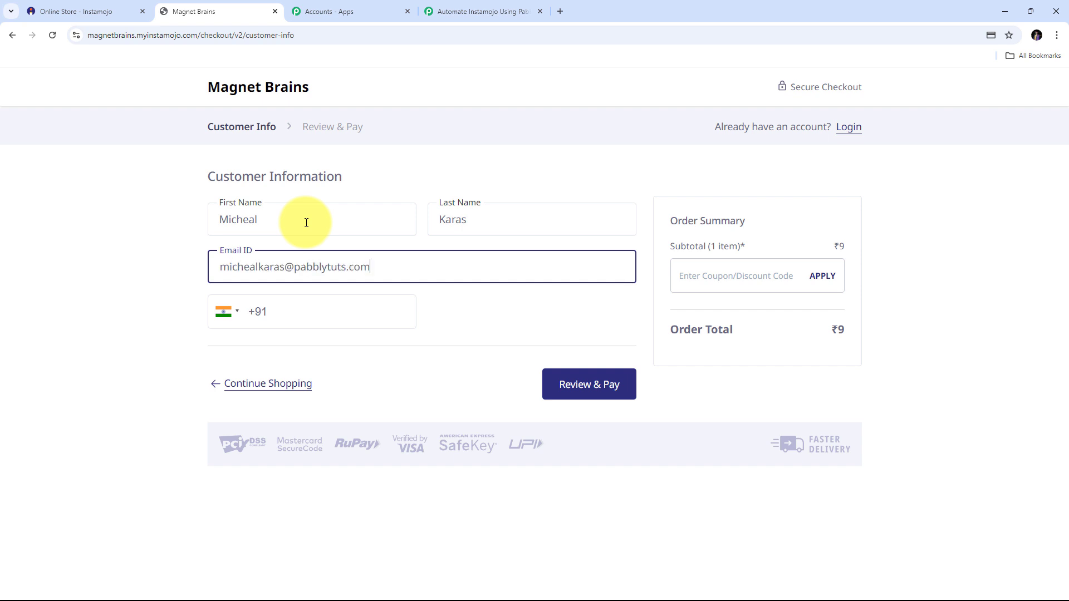
pyautogui.click(297, 307)
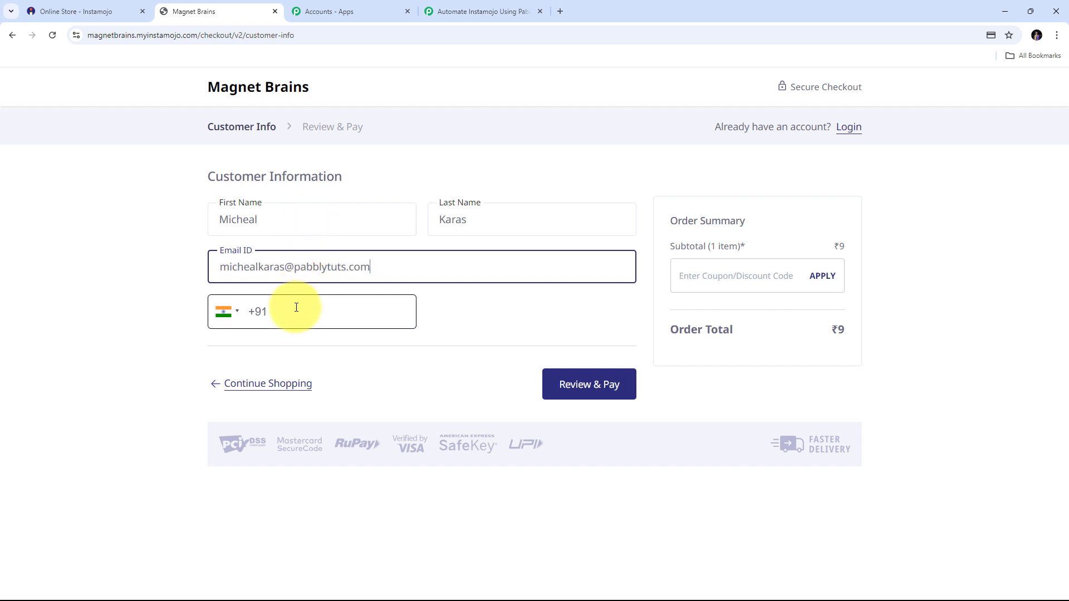
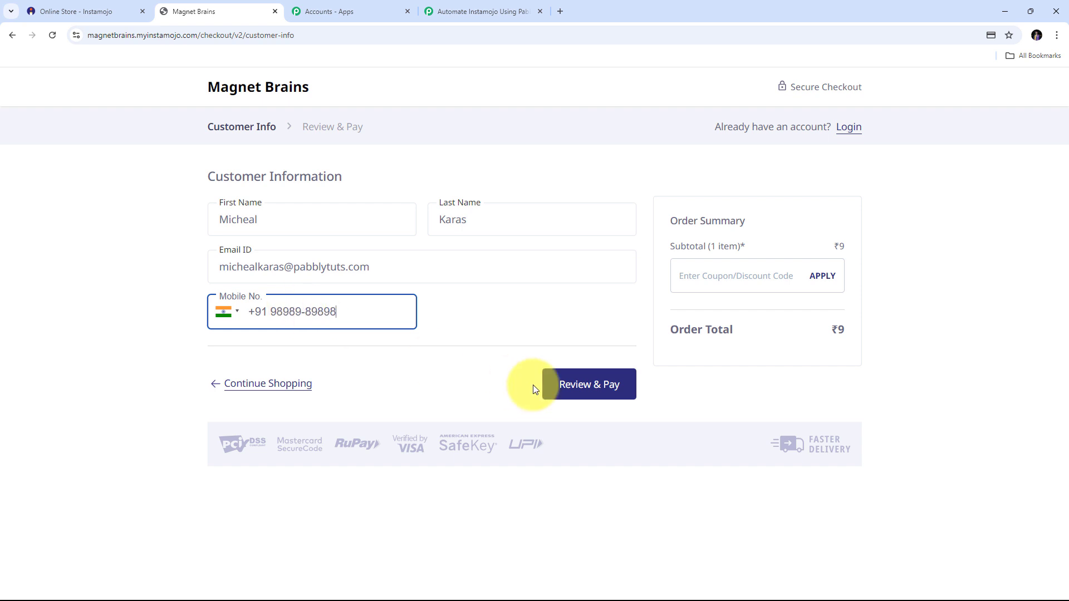
# - Review and place the ₹9 order, choosing Credit / Debit Cards as the payment method
pyautogui.click(579, 391)
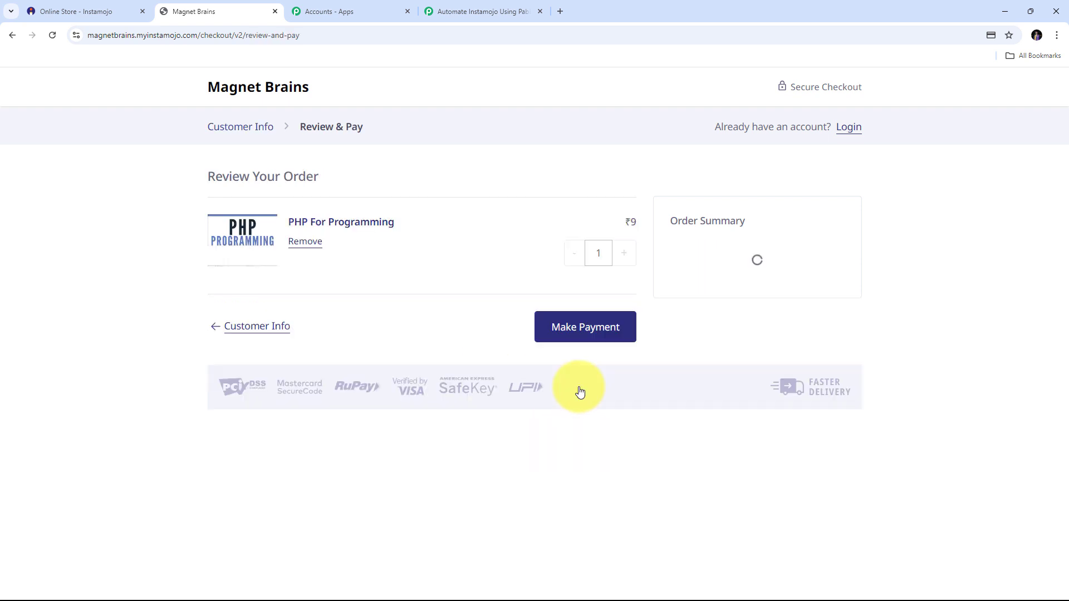
pyautogui.click(576, 332)
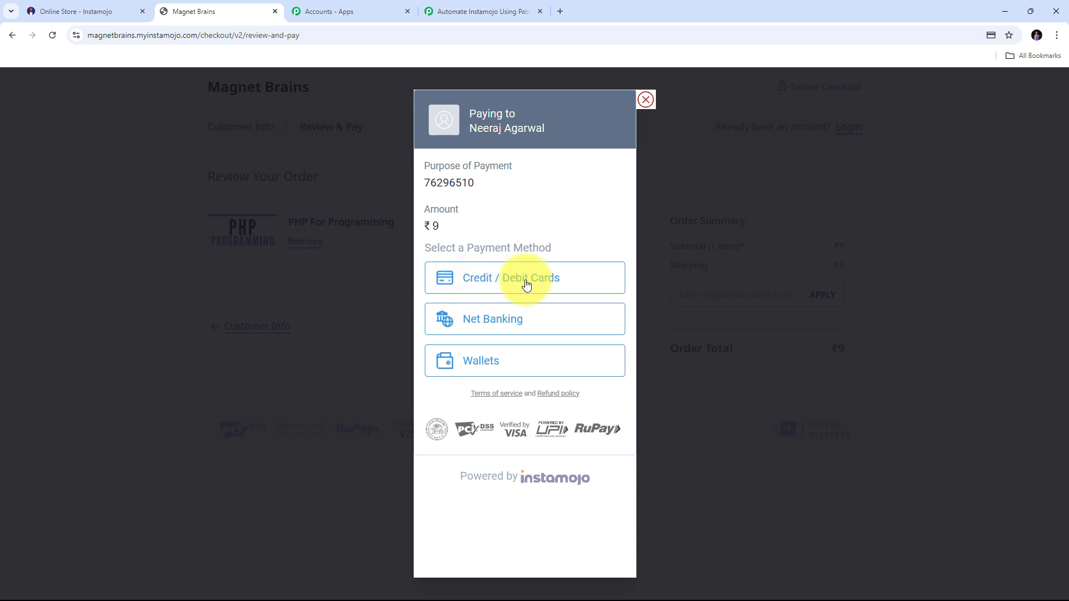
pyautogui.click(489, 279)
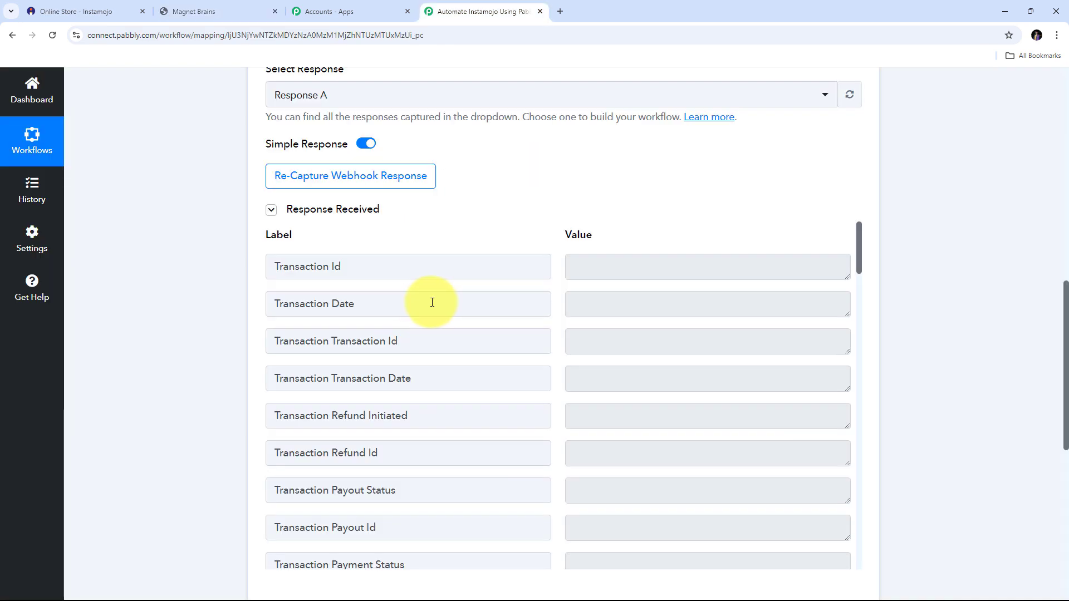
pyautogui.scroll(-2, 890, 299)
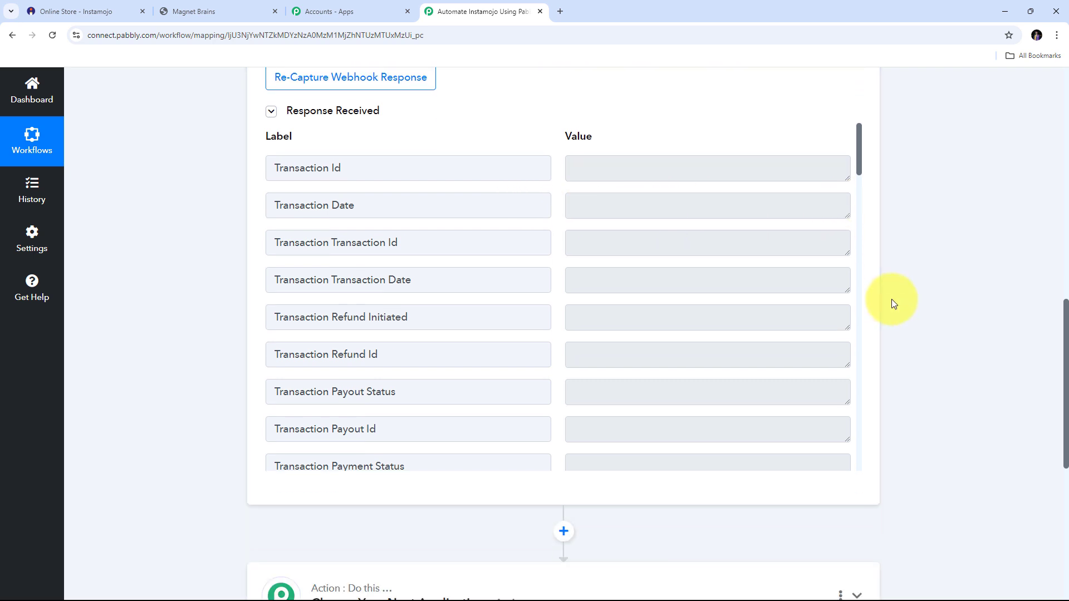
pyautogui.scroll(-9, 694, 233)
pyautogui.scroll(4, 694, 233)
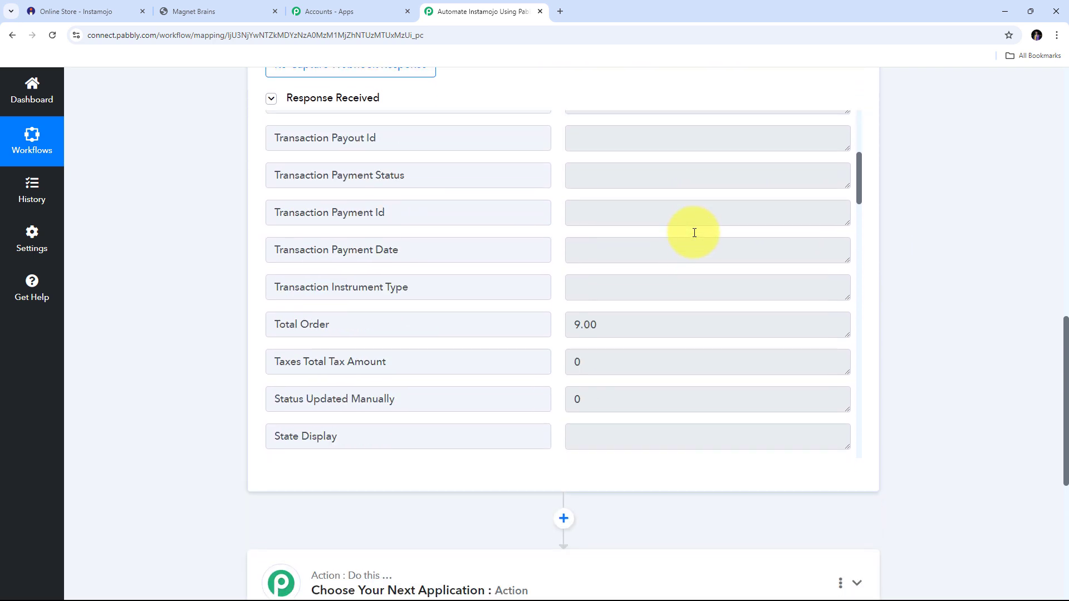
pyautogui.scroll(-2, 694, 234)
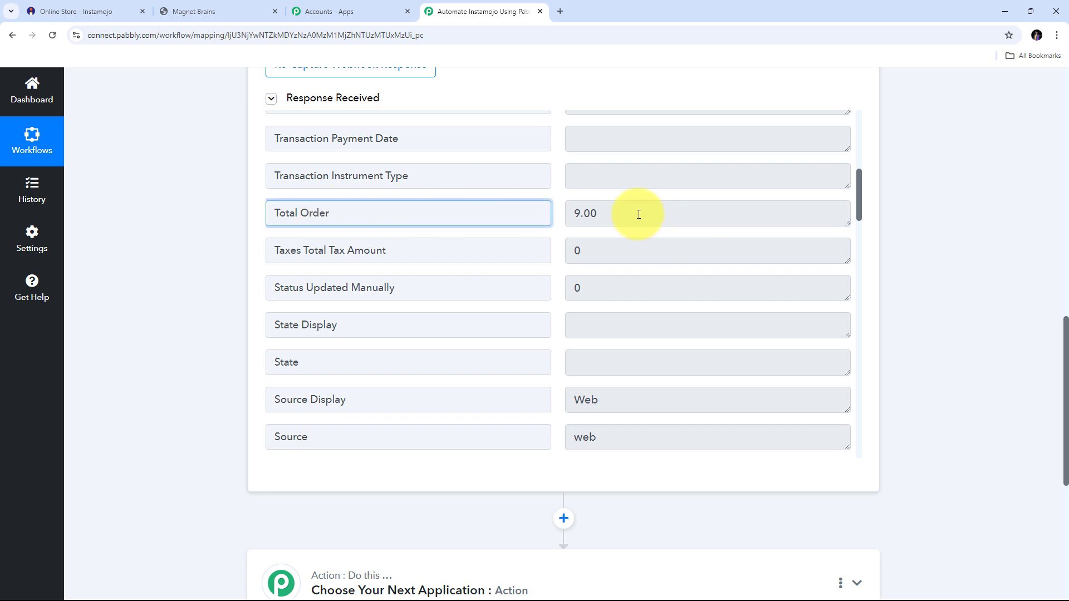
pyautogui.moveTo(640, 214); pyautogui.dragTo(538, 217)
pyautogui.scroll(-5, 616, 258)
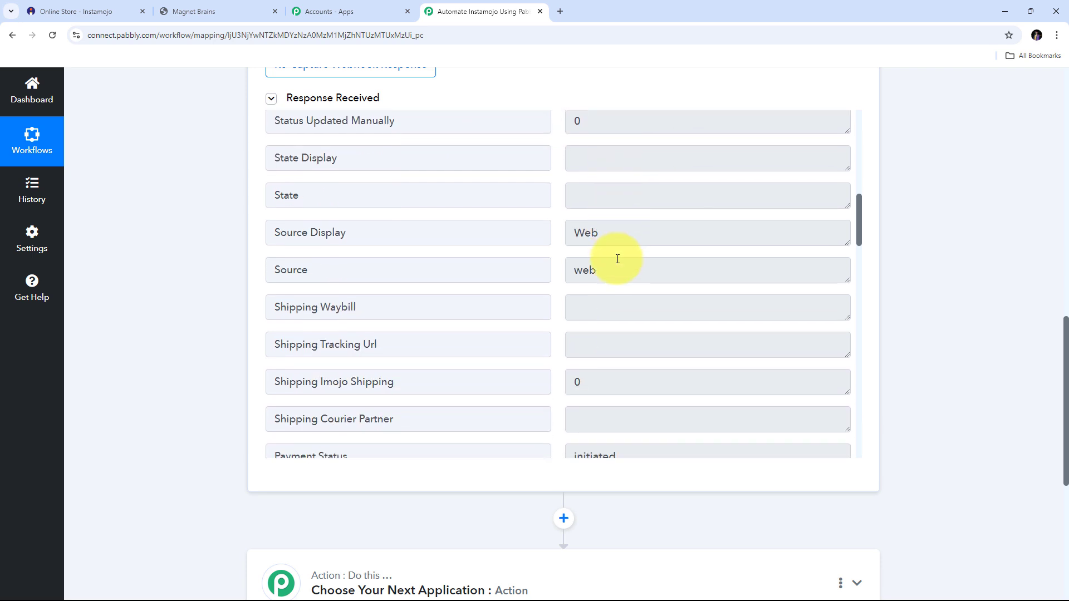
pyautogui.scroll(-4, 617, 259)
pyautogui.moveTo(682, 167); pyautogui.dragTo(527, 171)
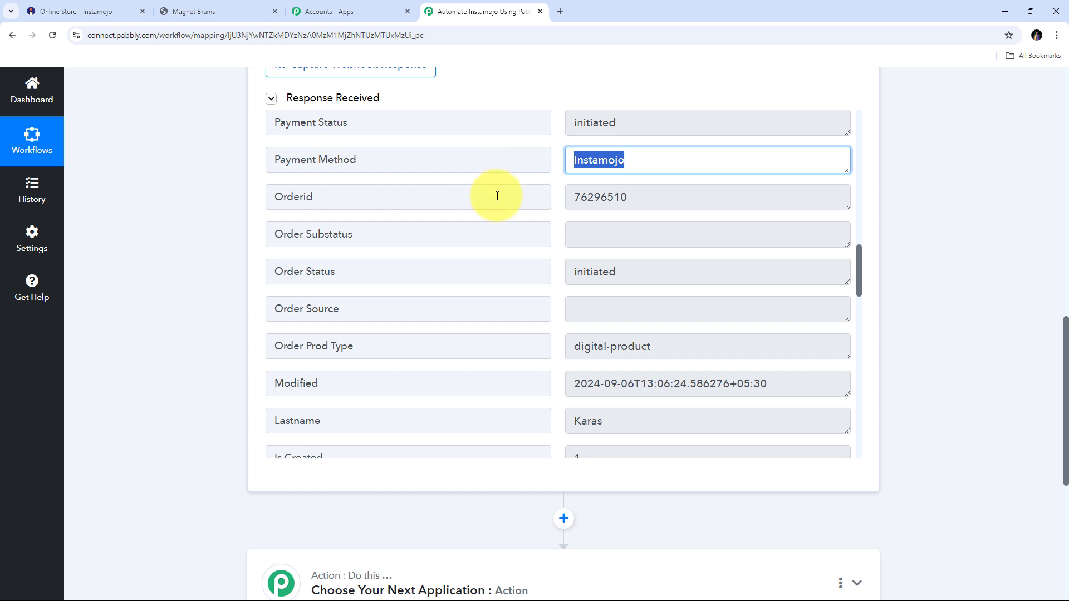
pyautogui.moveTo(659, 196); pyautogui.dragTo(530, 184)
pyautogui.scroll(-2, 553, 216)
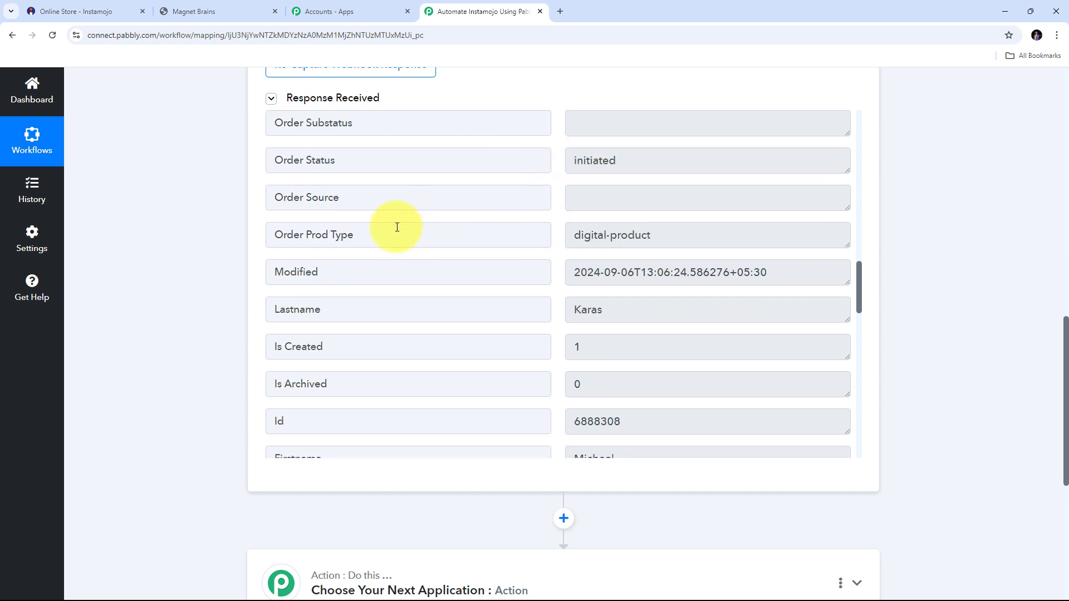
pyautogui.moveTo(716, 234); pyautogui.dragTo(429, 236)
pyautogui.scroll(-2, 751, 223)
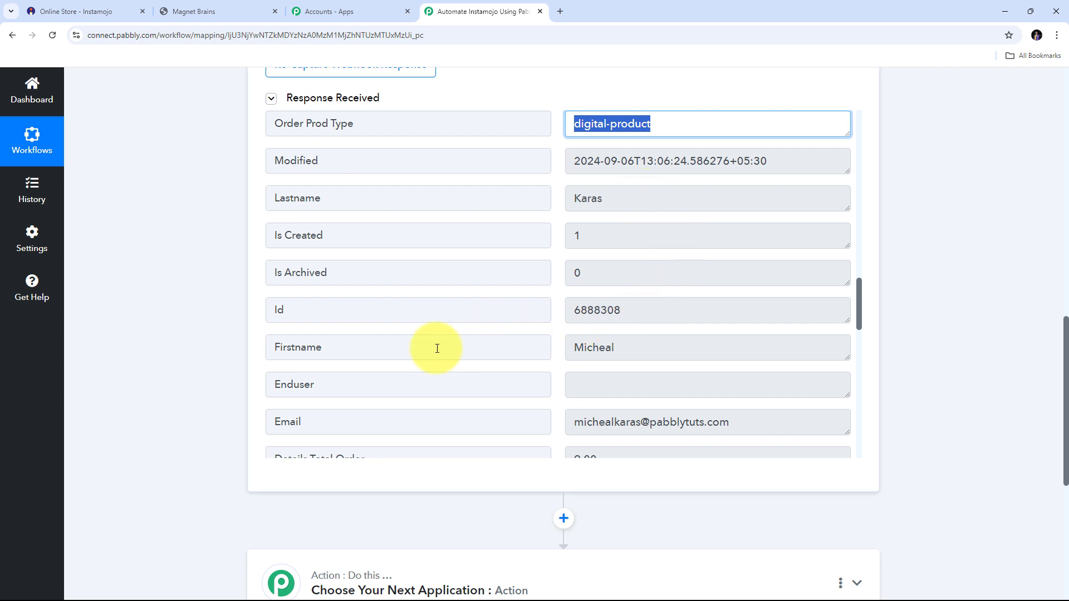
pyautogui.moveTo(685, 352); pyautogui.dragTo(470, 334)
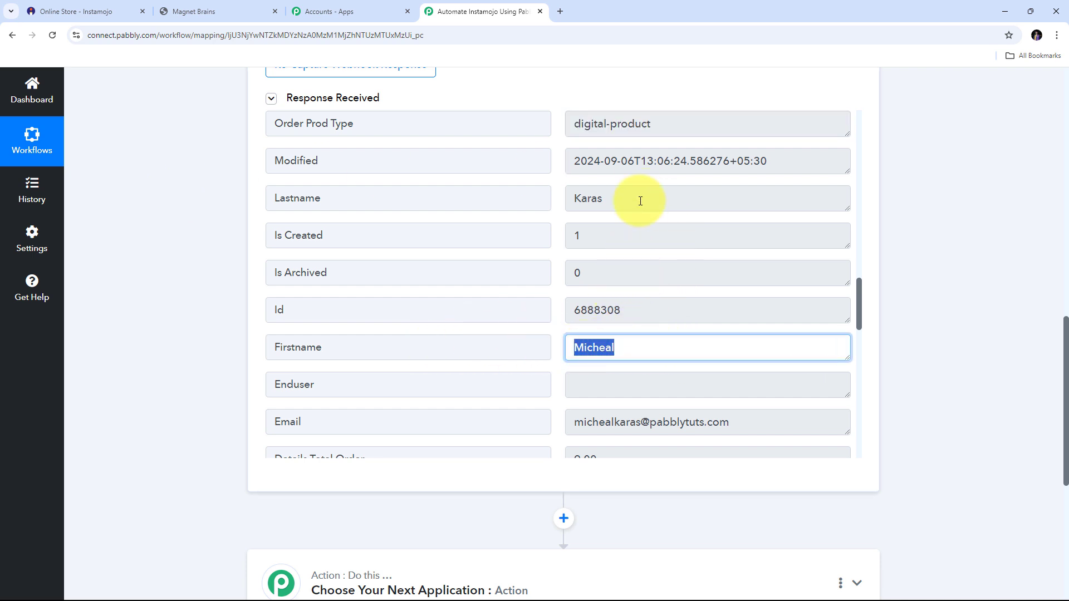
pyautogui.moveTo(634, 201); pyautogui.dragTo(501, 196)
pyautogui.scroll(-1, 406, 274)
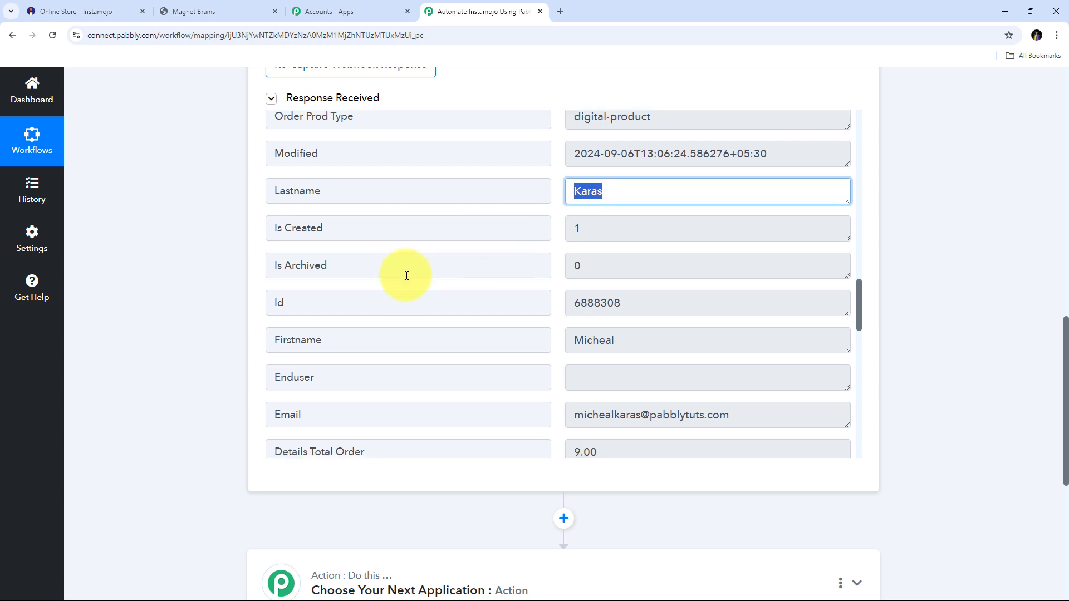
pyautogui.moveTo(670, 252); pyautogui.dragTo(559, 262)
pyautogui.scroll(-2, 625, 258)
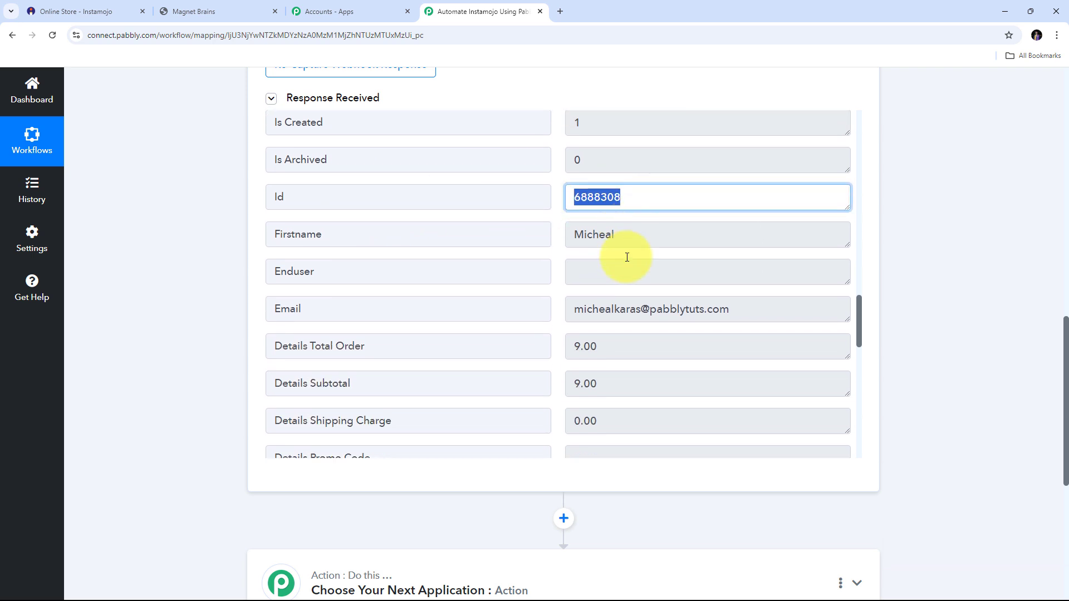
pyautogui.moveTo(777, 256); pyautogui.dragTo(562, 260)
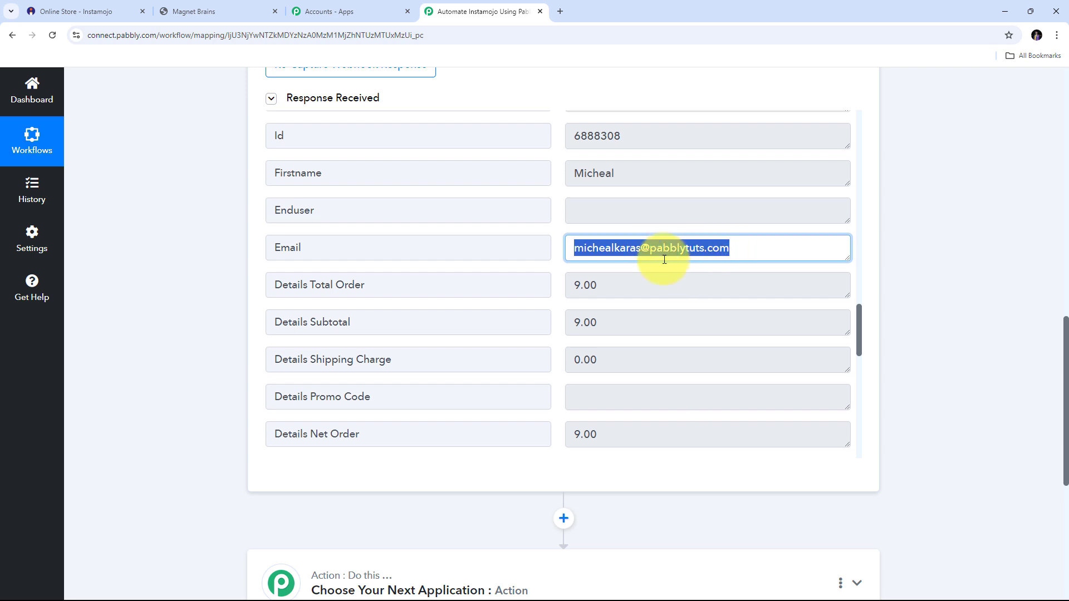
pyautogui.scroll(-1, 662, 260)
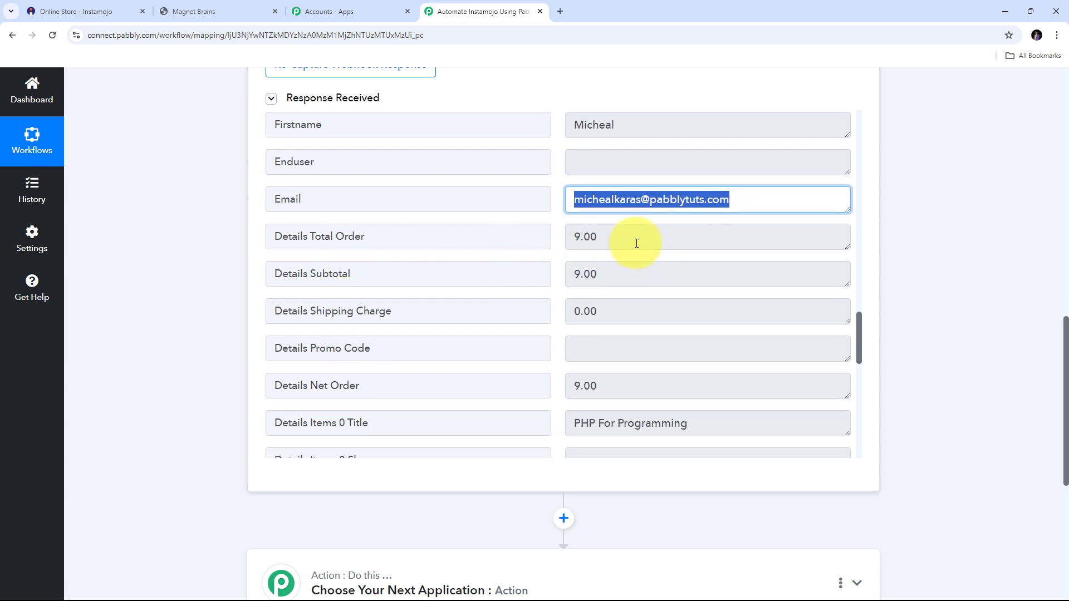
pyautogui.moveTo(636, 238); pyautogui.dragTo(541, 245)
pyautogui.scroll(-1, 649, 367)
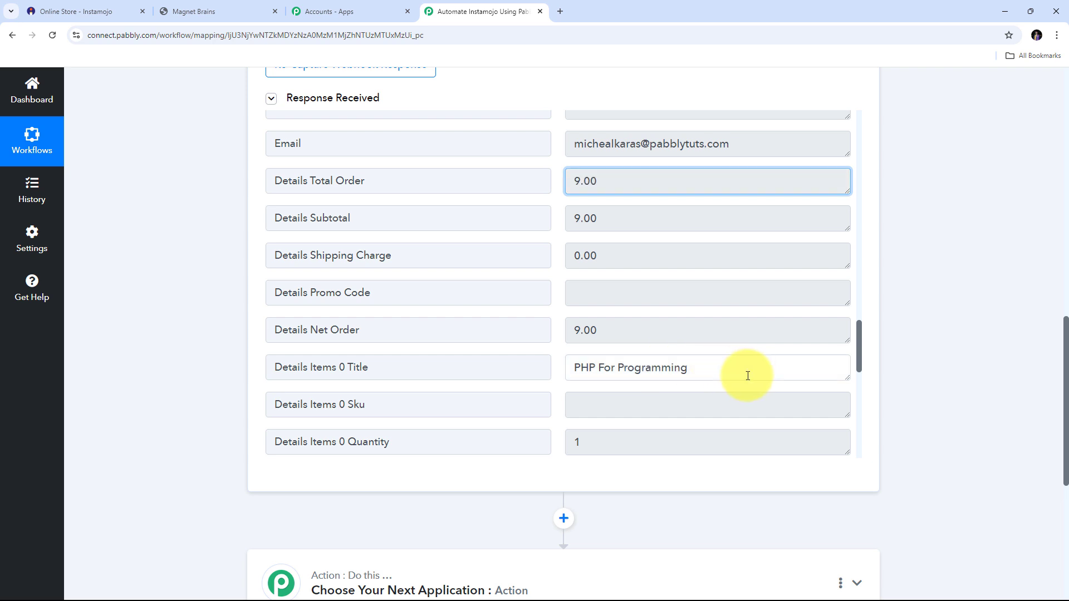
pyautogui.moveTo(747, 374); pyautogui.dragTo(568, 374)
pyautogui.scroll(-4, 633, 282)
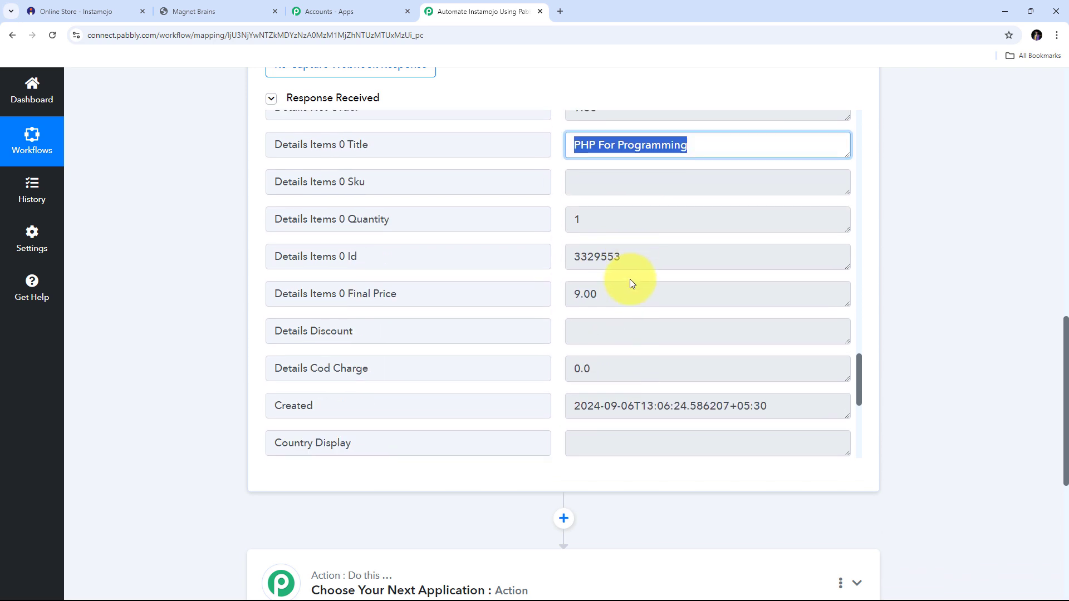
pyautogui.click(673, 261)
pyautogui.moveTo(673, 261); pyautogui.dragTo(544, 262)
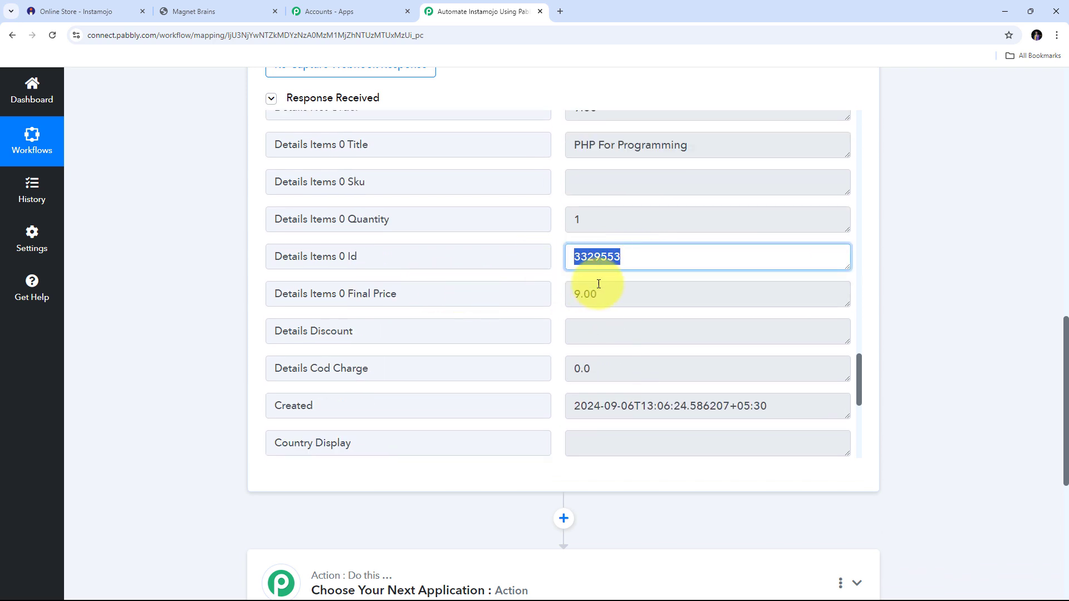
pyautogui.scroll(-4, 534, 284)
pyautogui.moveTo(754, 290); pyautogui.dragTo(477, 296)
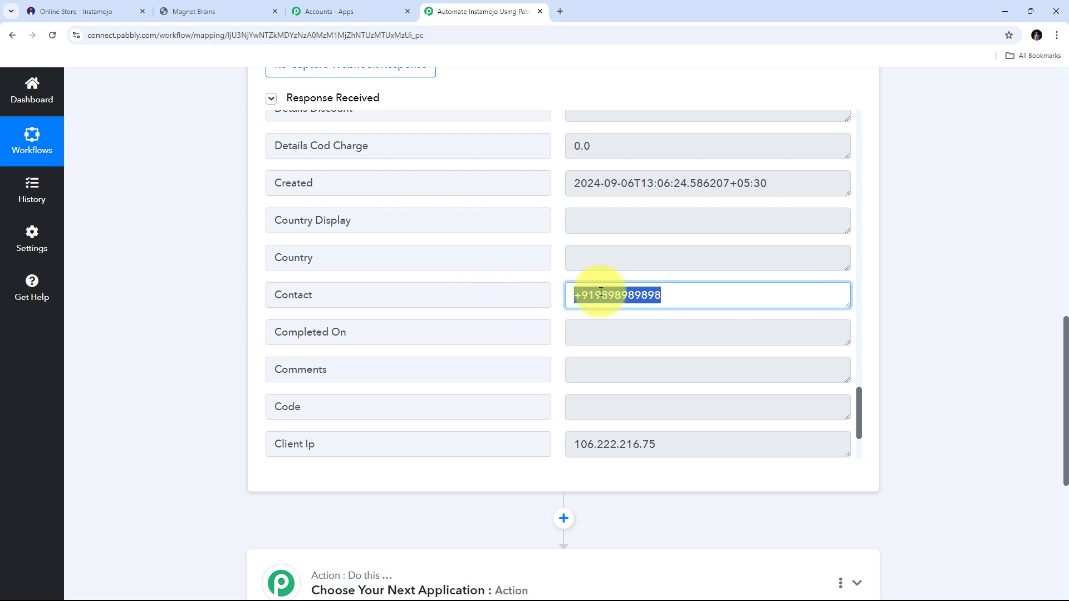
pyautogui.scroll(-1, 597, 285)
pyautogui.scroll(2, 596, 285)
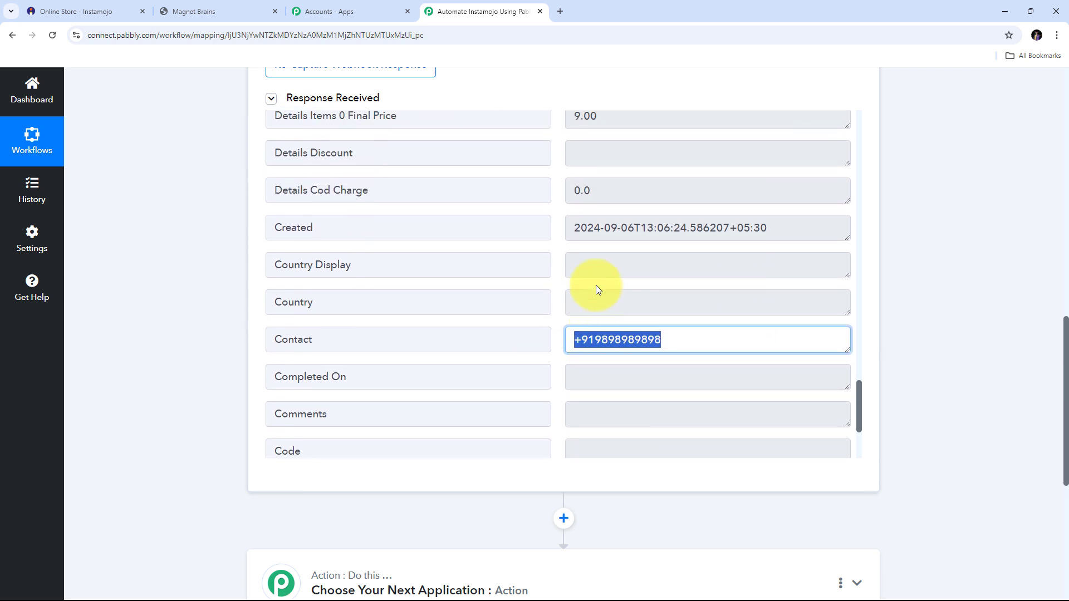
pyautogui.scroll(-1, 595, 285)
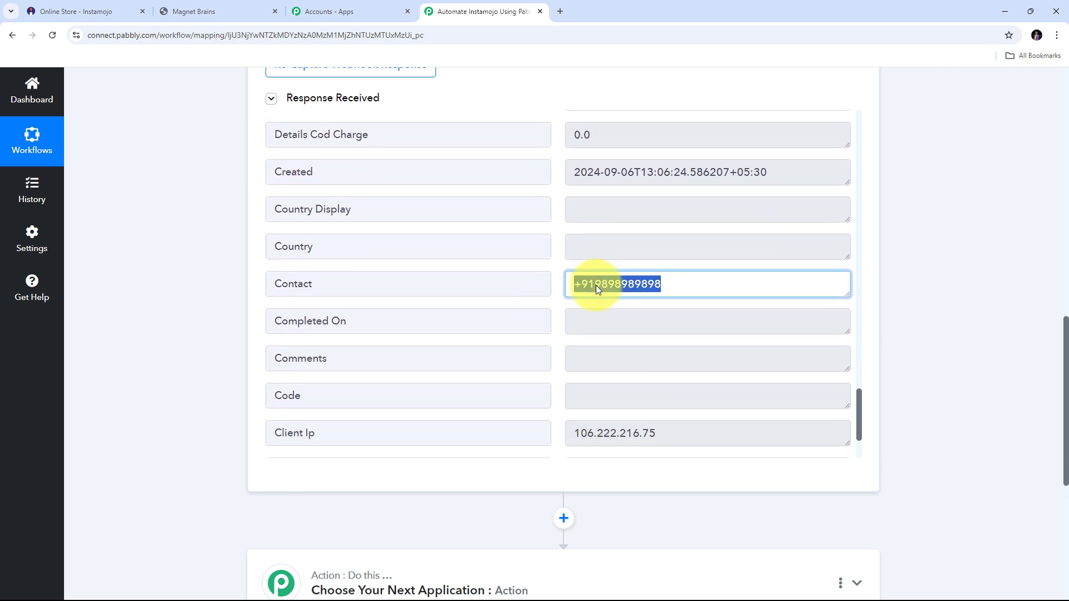
pyautogui.click(556, 282)
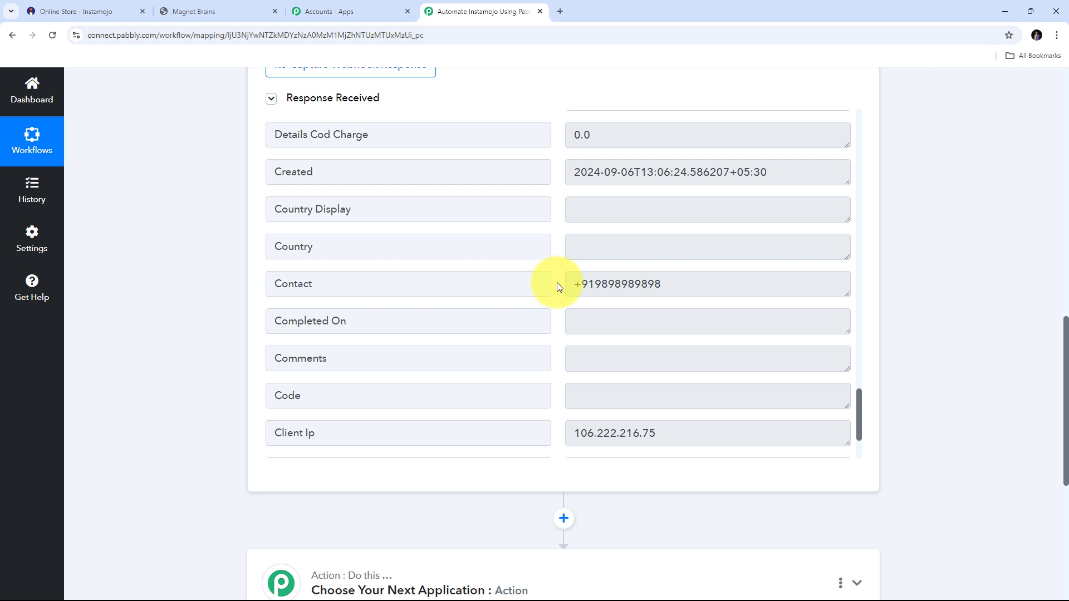
# - Scroll through the New Sale trigger's captured webhook response
pyautogui.scroll(-2, 557, 284)
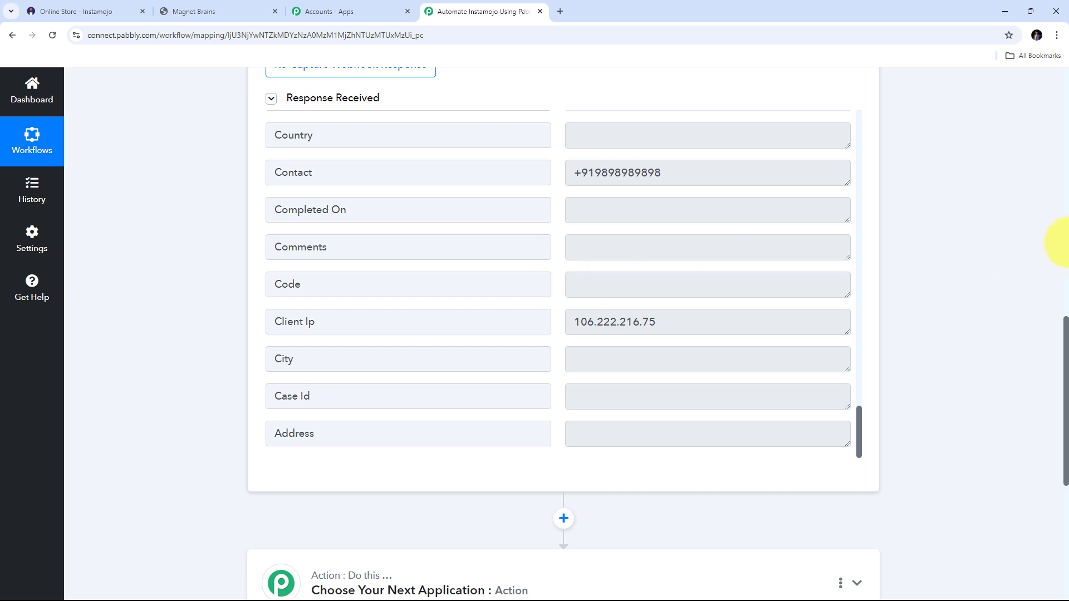
pyautogui.scroll(2, 946, 262)
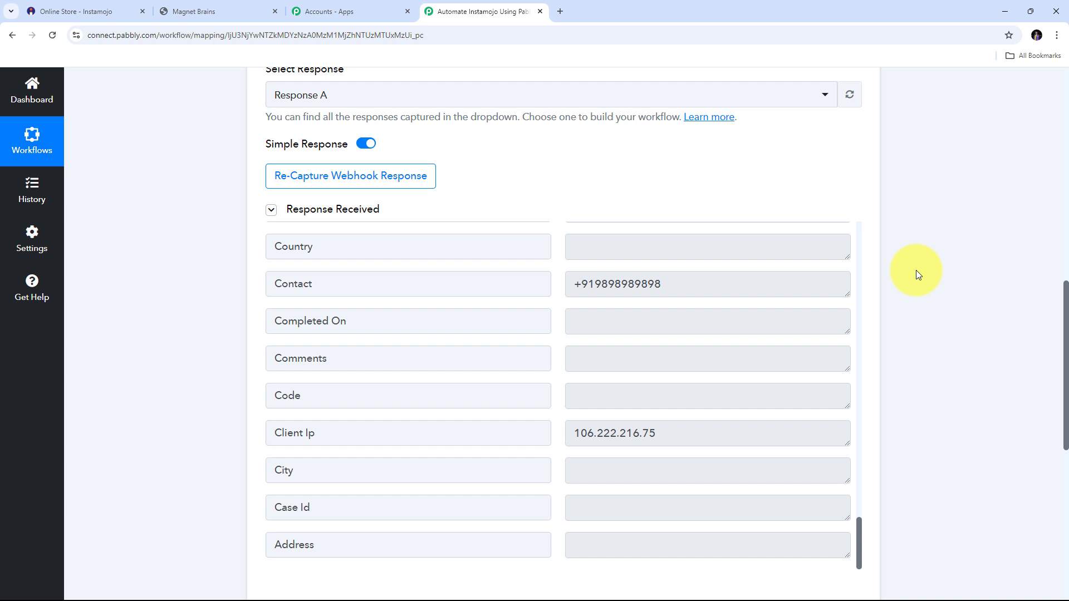
pyautogui.scroll(-1, 910, 270)
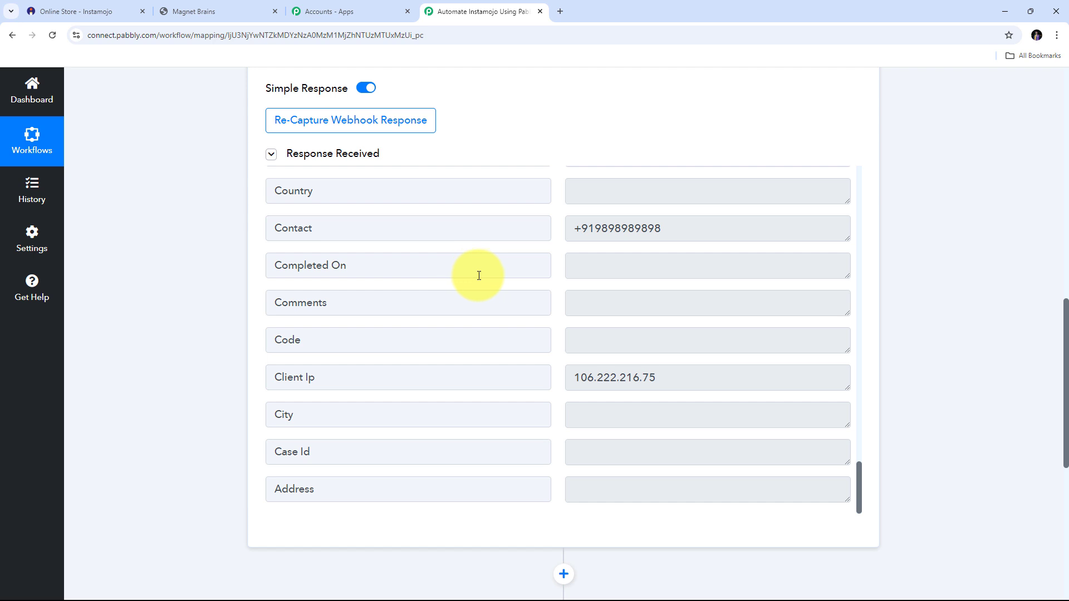
pyautogui.scroll(4, 560, 304)
pyautogui.scroll(-6, 558, 298)
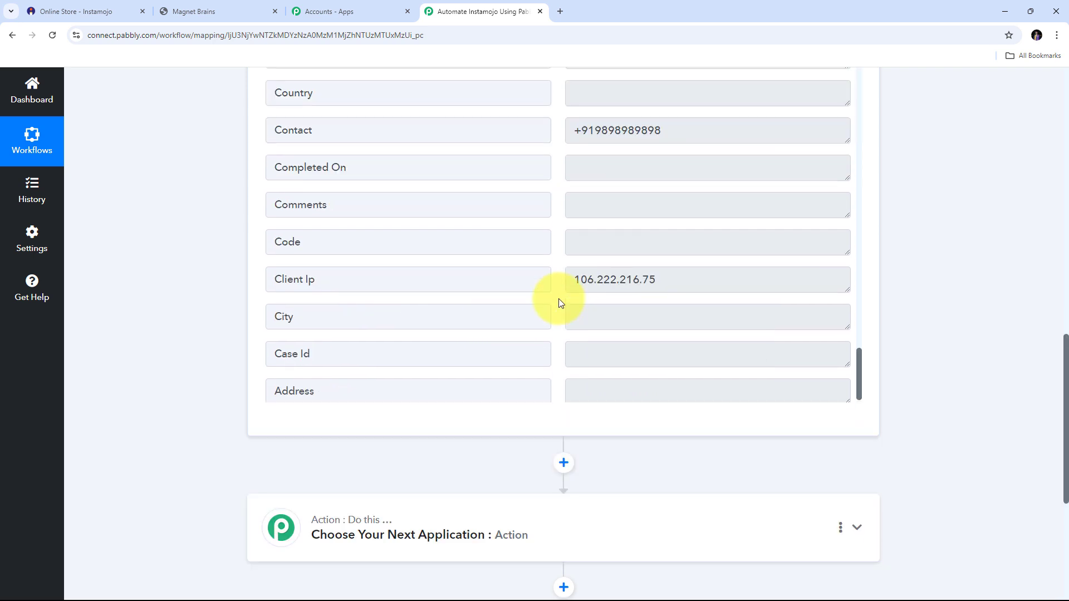
pyautogui.scroll(1, 561, 298)
pyautogui.scroll(1, 896, 296)
pyautogui.scroll(2, 958, 310)
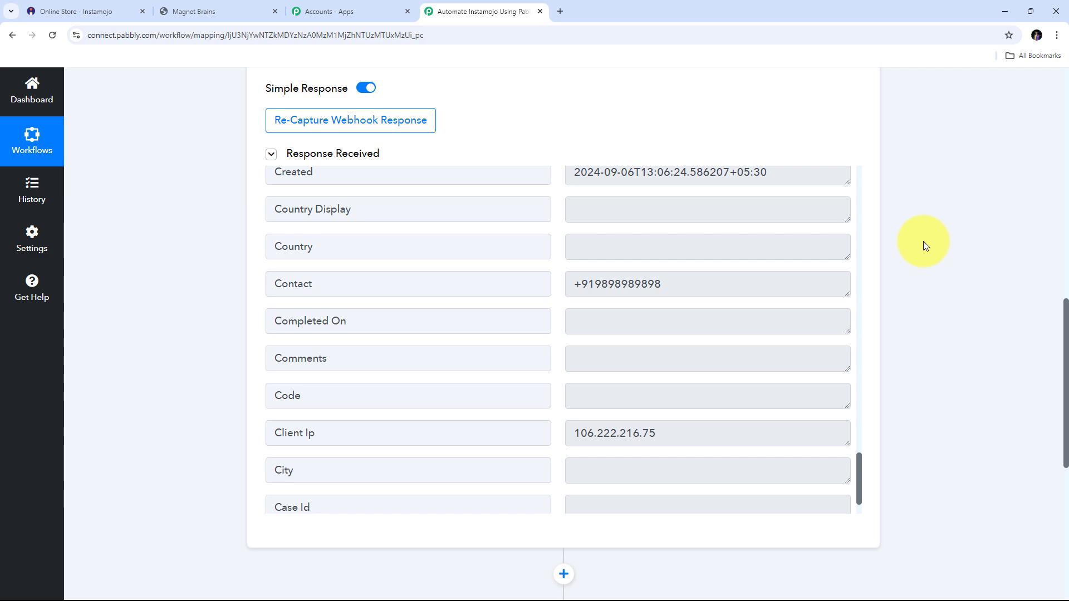
pyautogui.scroll(8, 922, 242)
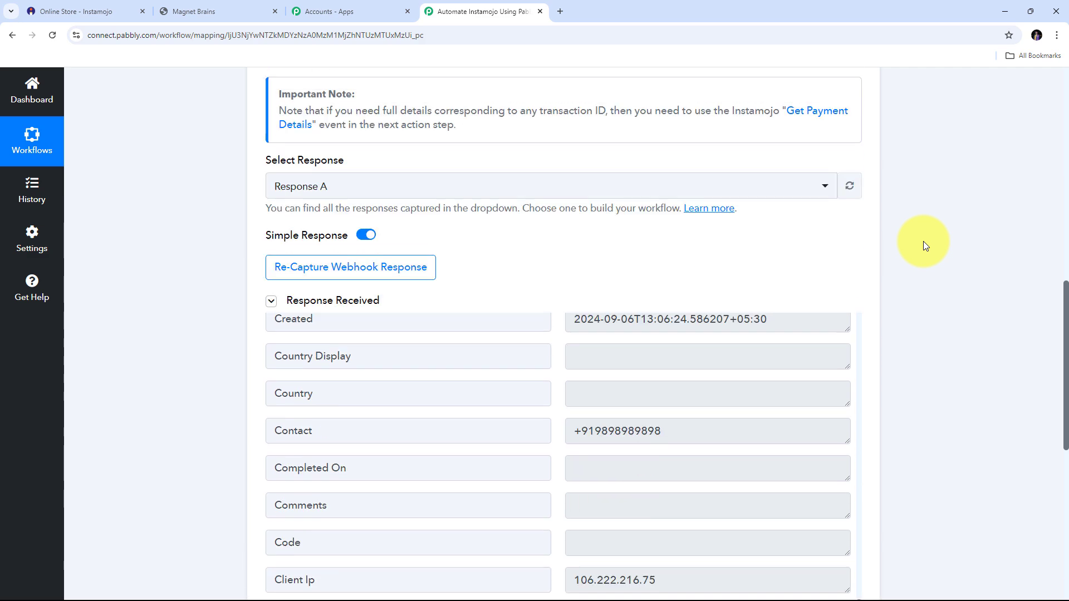
pyautogui.scroll(1, 923, 242)
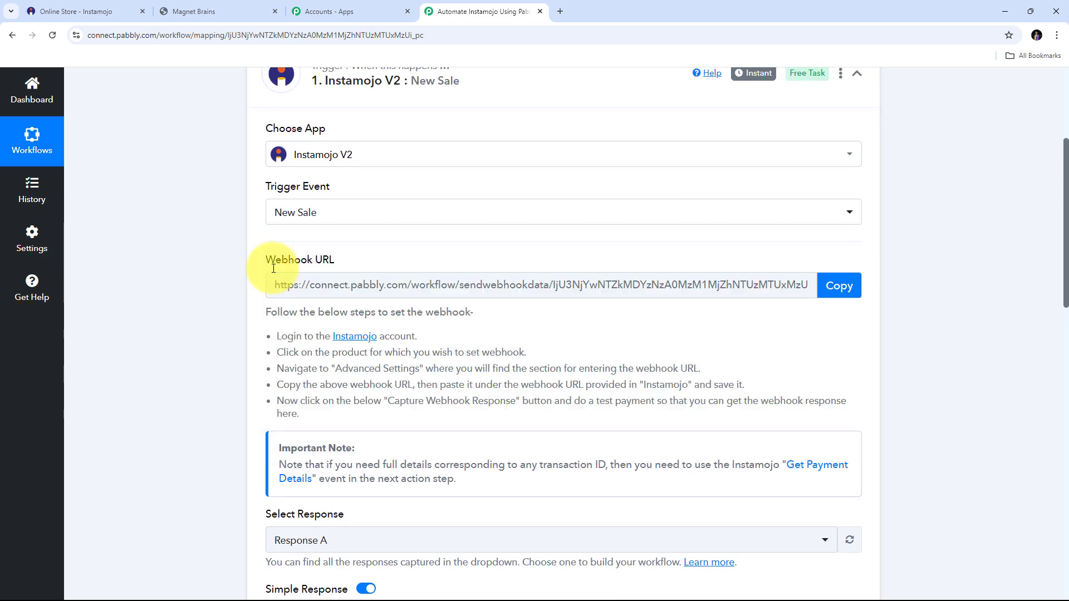
# - Check the Trigger Event list and leave New Sale selected, then return to the top
pyautogui.click(345, 211)
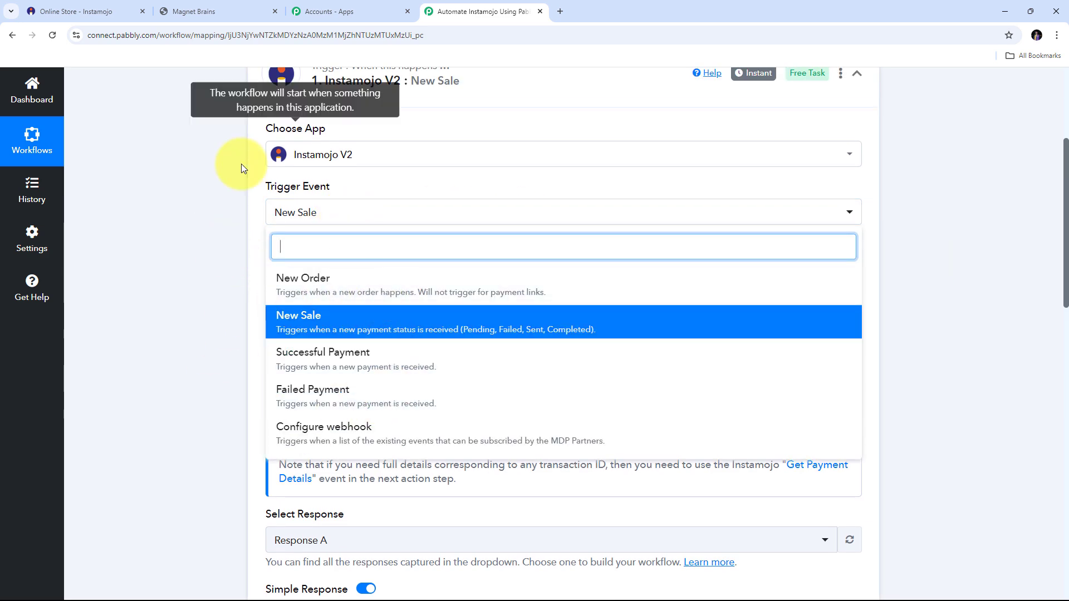
pyautogui.click(233, 214)
pyautogui.scroll(2, 233, 217)
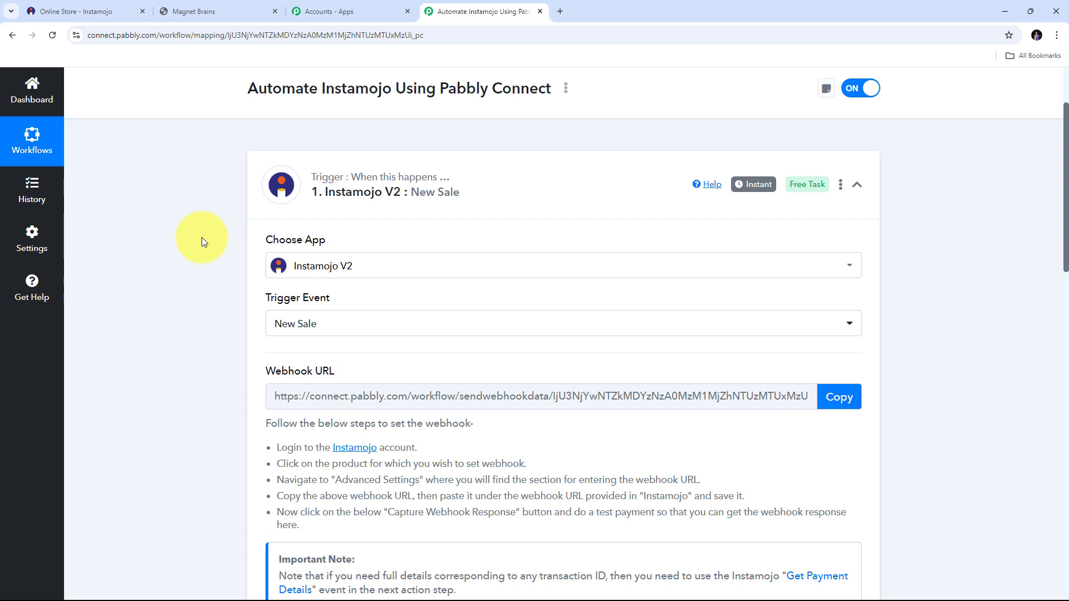
pyautogui.scroll(2, 201, 237)
# - Collapse the trigger, then search 'Instamojo' and pick Instamojo V2 as the action app
pyautogui.click(857, 296)
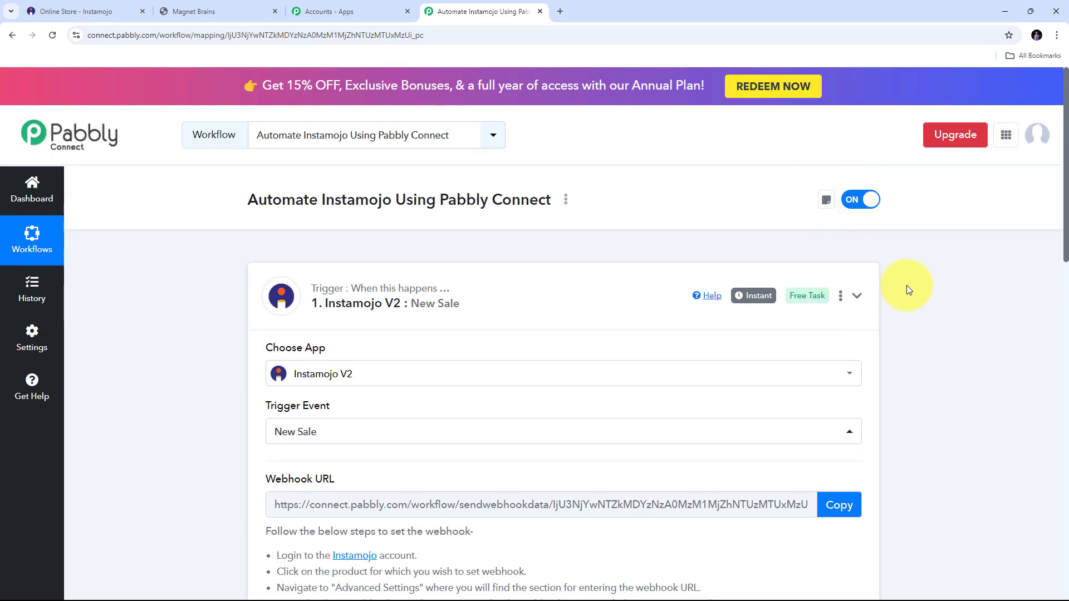
pyautogui.scroll(-1, 891, 292)
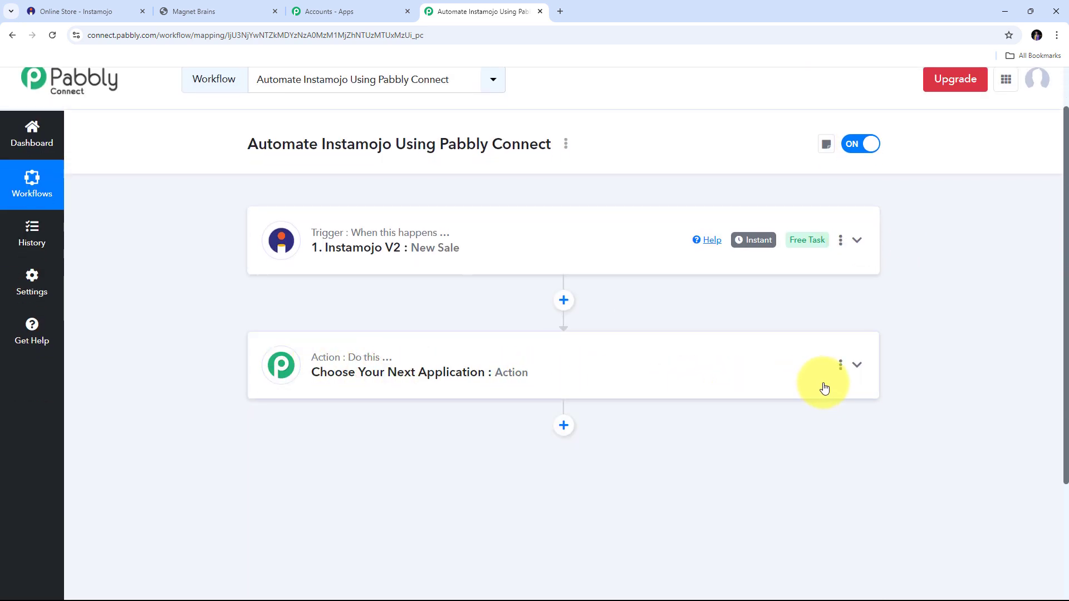
pyautogui.click(857, 368)
pyautogui.scroll(-2, 349, 333)
pyautogui.click(313, 337)
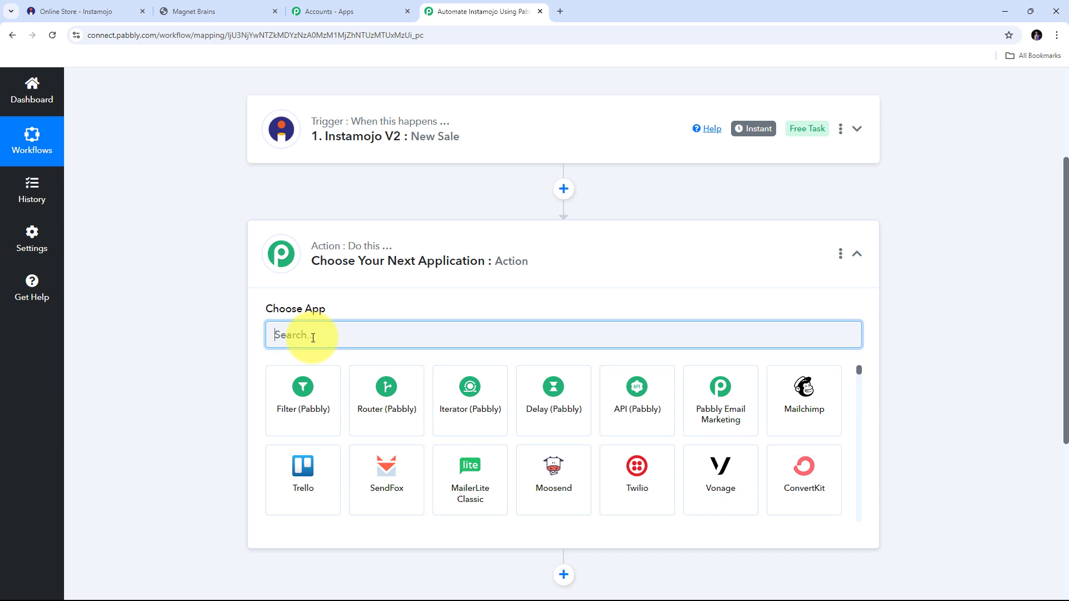
pyautogui.write('Insta')
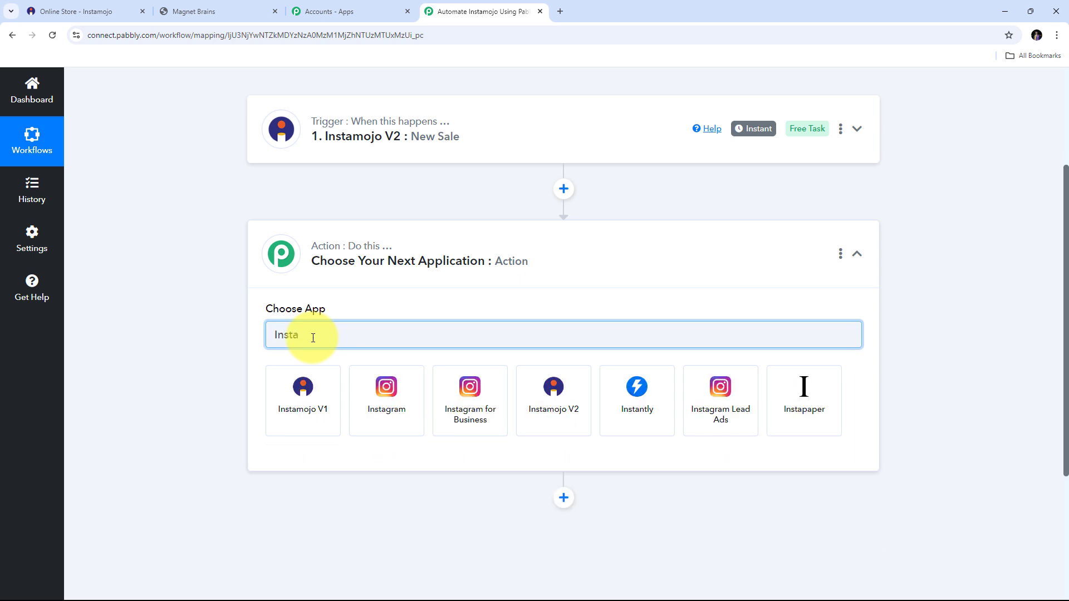
pyautogui.write('mojo')
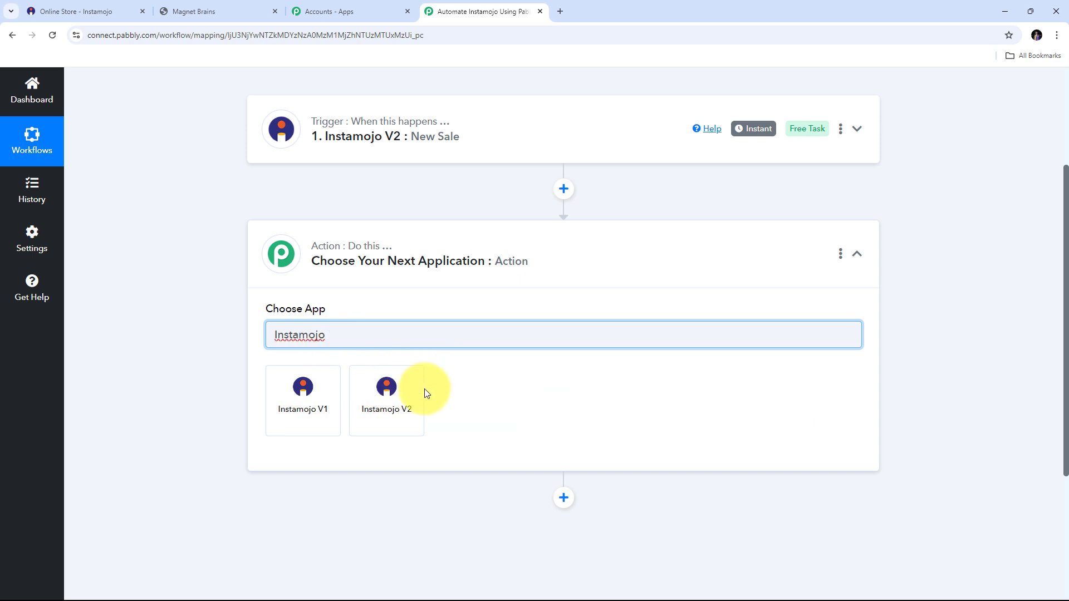
pyautogui.click(392, 398)
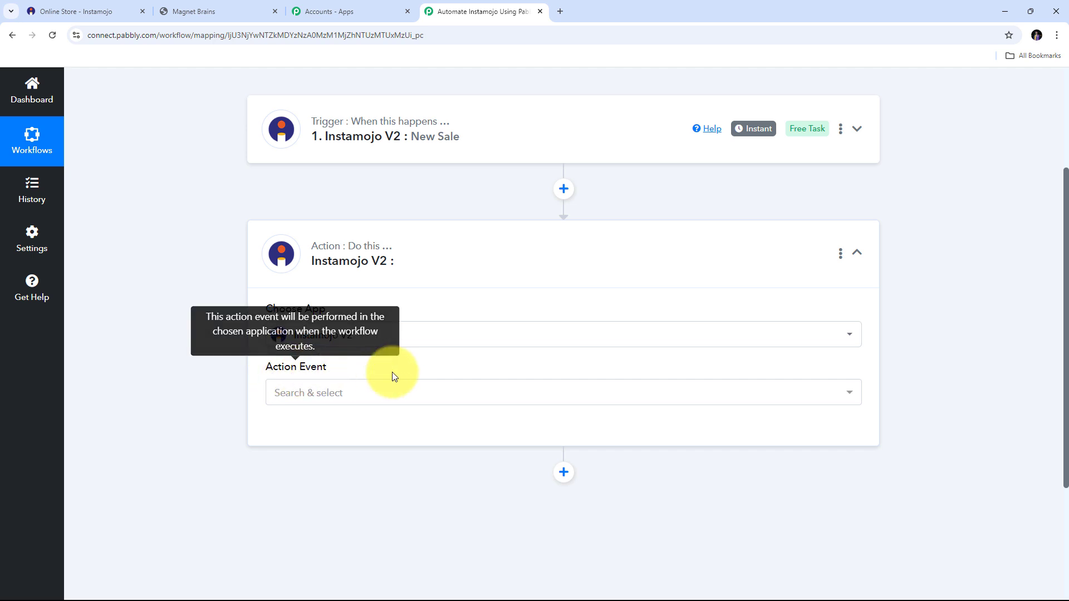
# - Browse the Instamojo V2 action events and select Create Payment Request
pyautogui.click(561, 398)
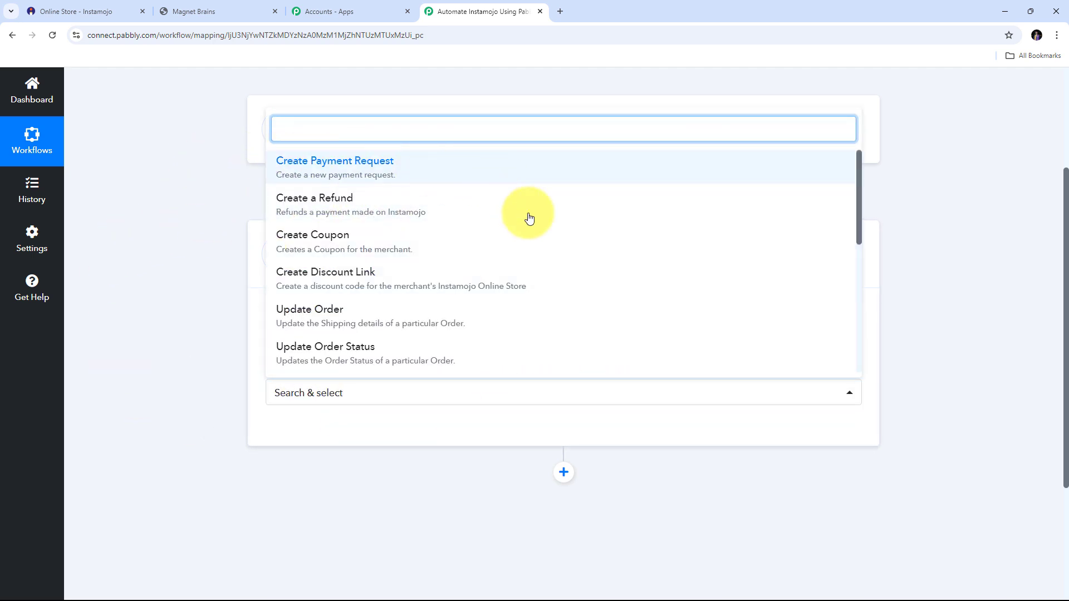
pyautogui.scroll(-3, 551, 232)
pyautogui.scroll(-1, 551, 232)
pyautogui.scroll(5, 551, 232)
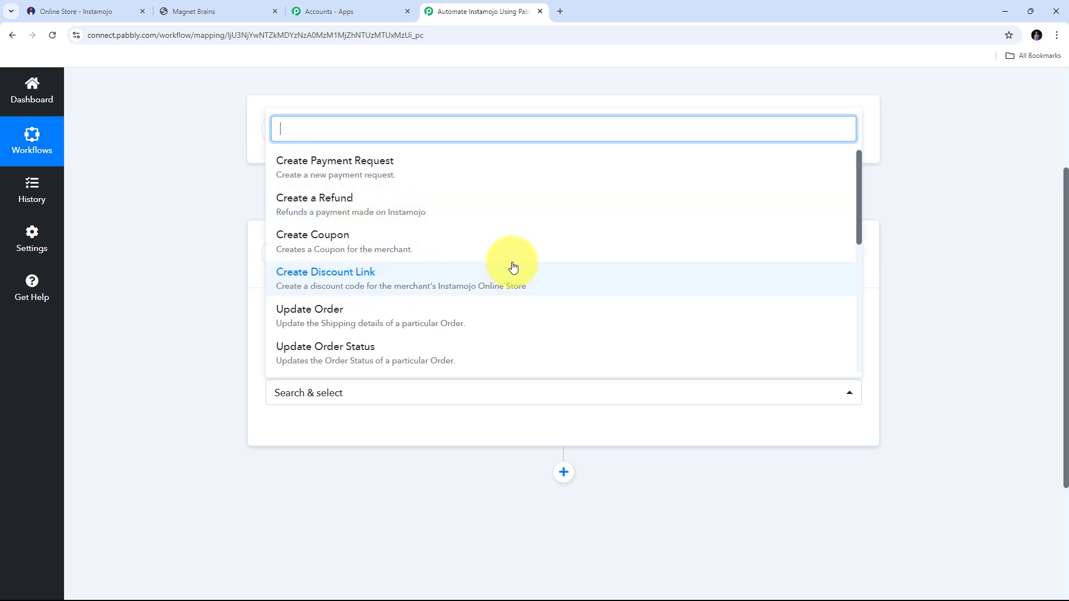
pyautogui.scroll(-1, 513, 267)
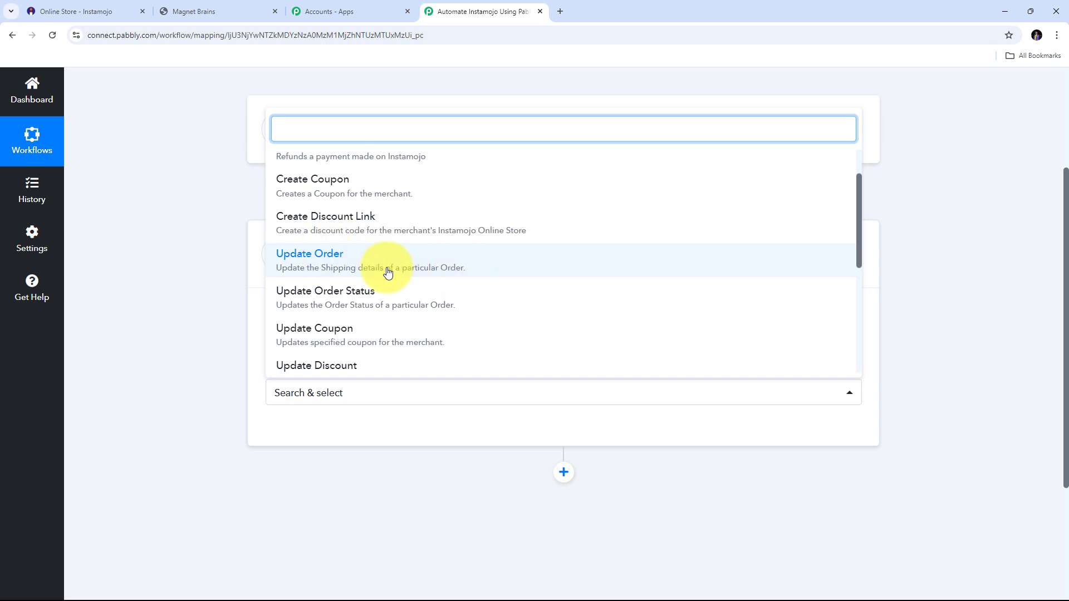
pyautogui.scroll(-1, 598, 272)
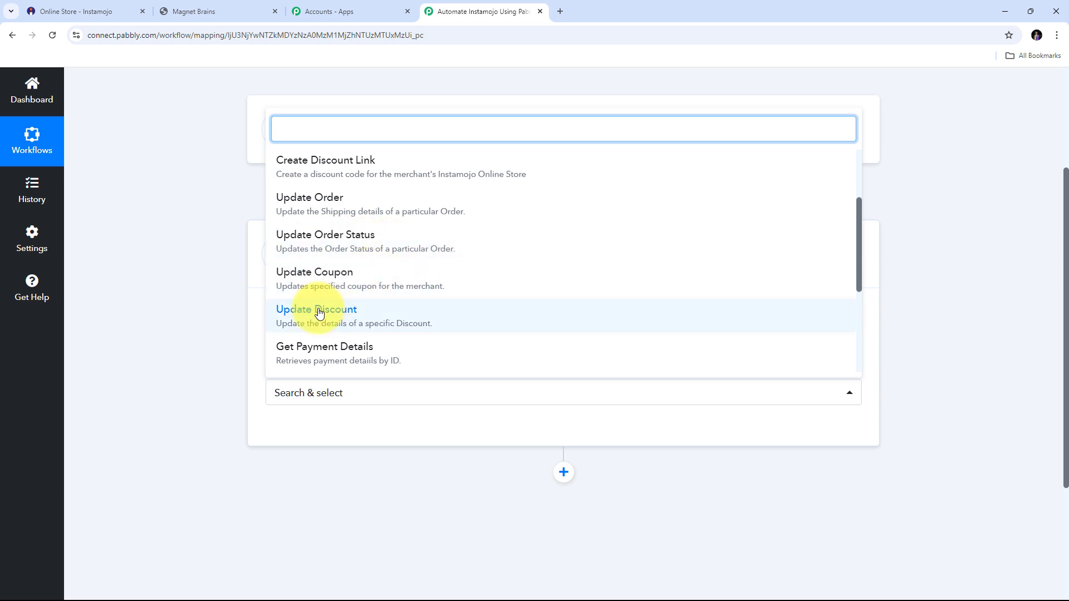
pyautogui.scroll(-1, 320, 295)
pyautogui.scroll(-1, 389, 254)
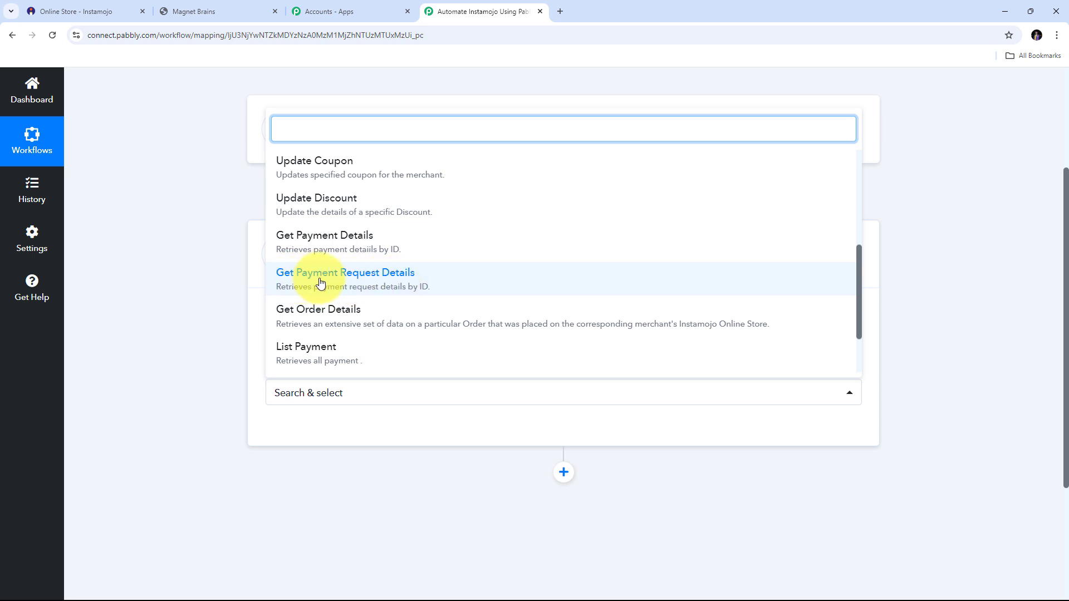
pyautogui.scroll(-1, 377, 262)
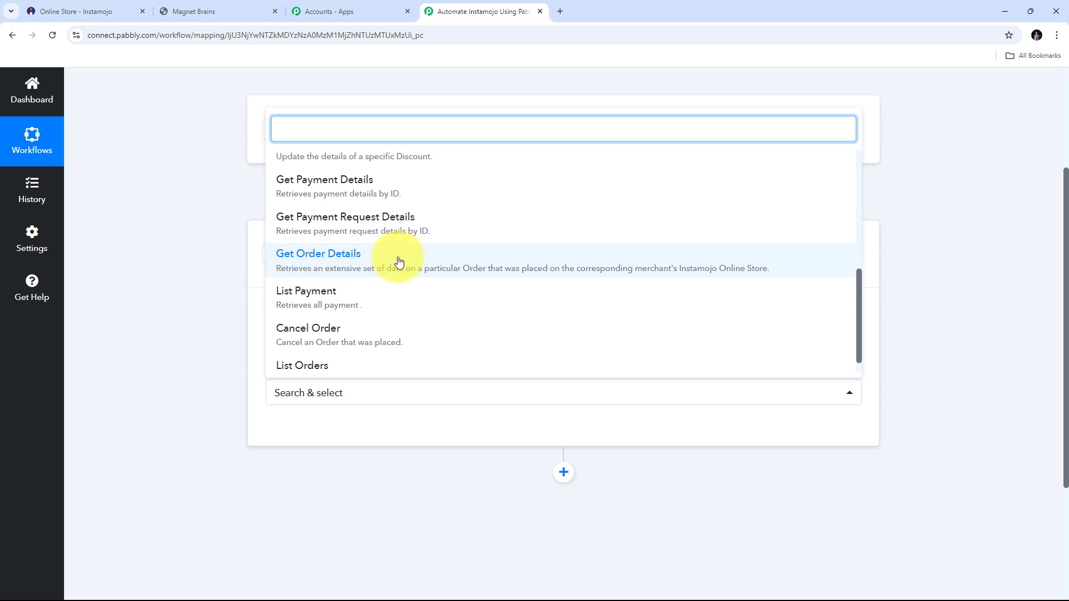
pyautogui.scroll(-1, 400, 262)
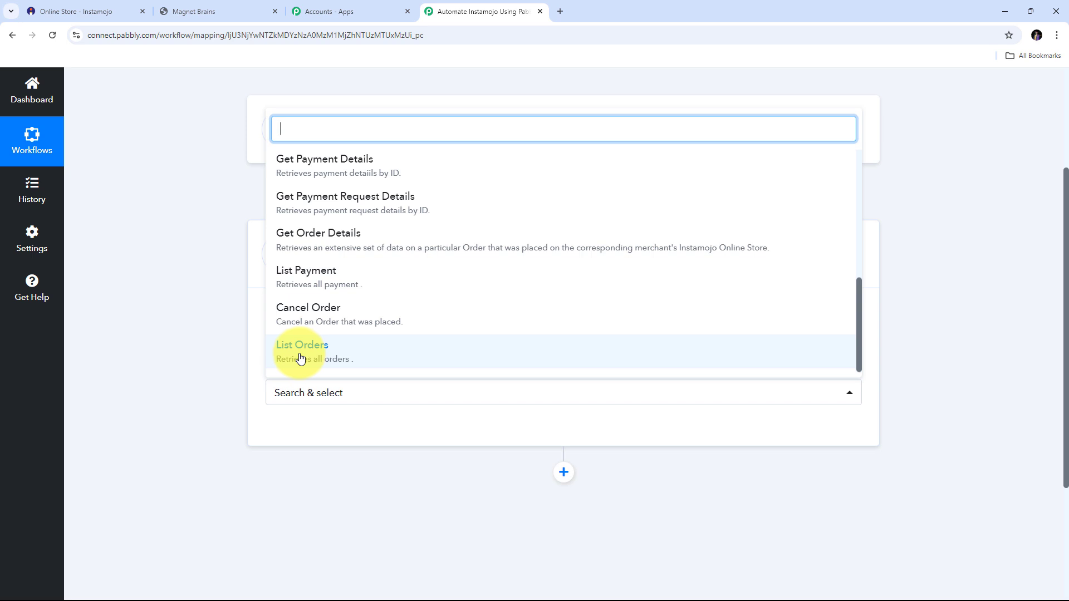
pyautogui.scroll(5, 305, 203)
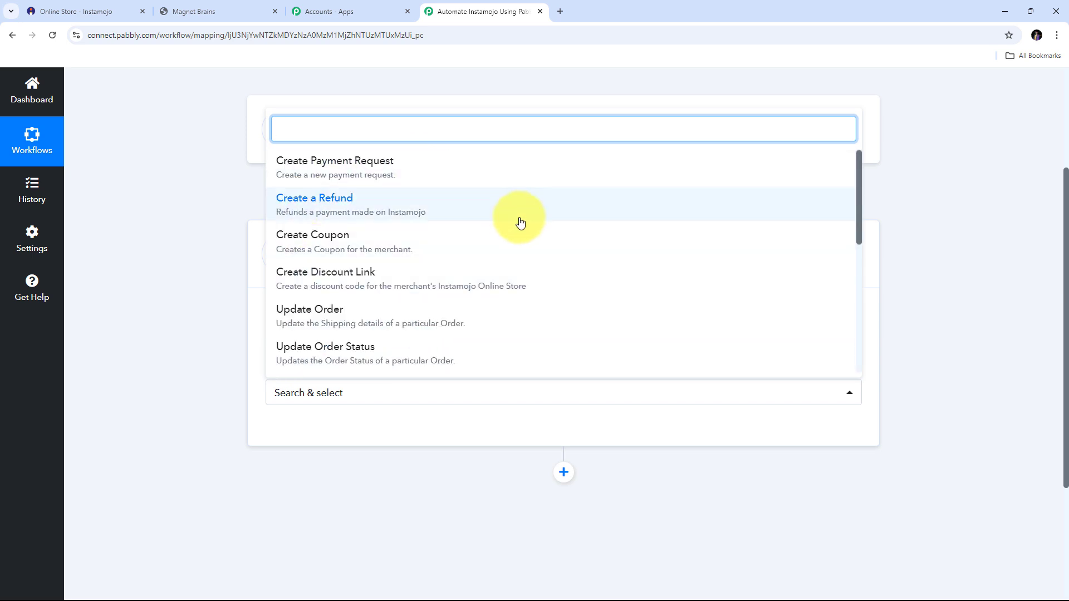
pyautogui.scroll(-5, 517, 222)
pyautogui.scroll(5, 424, 298)
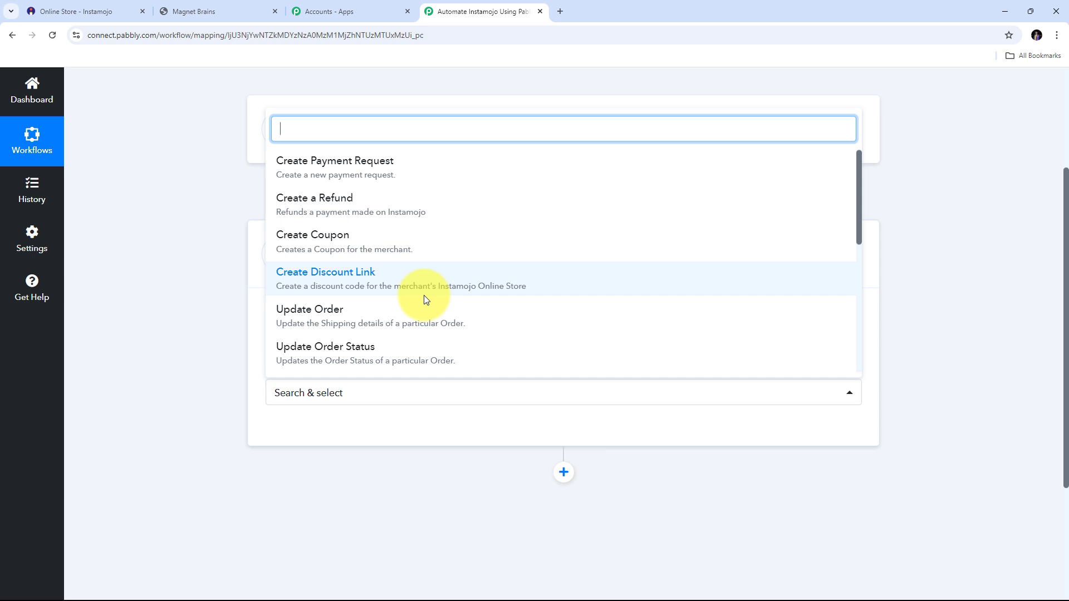
pyautogui.scroll(-1, 565, 202)
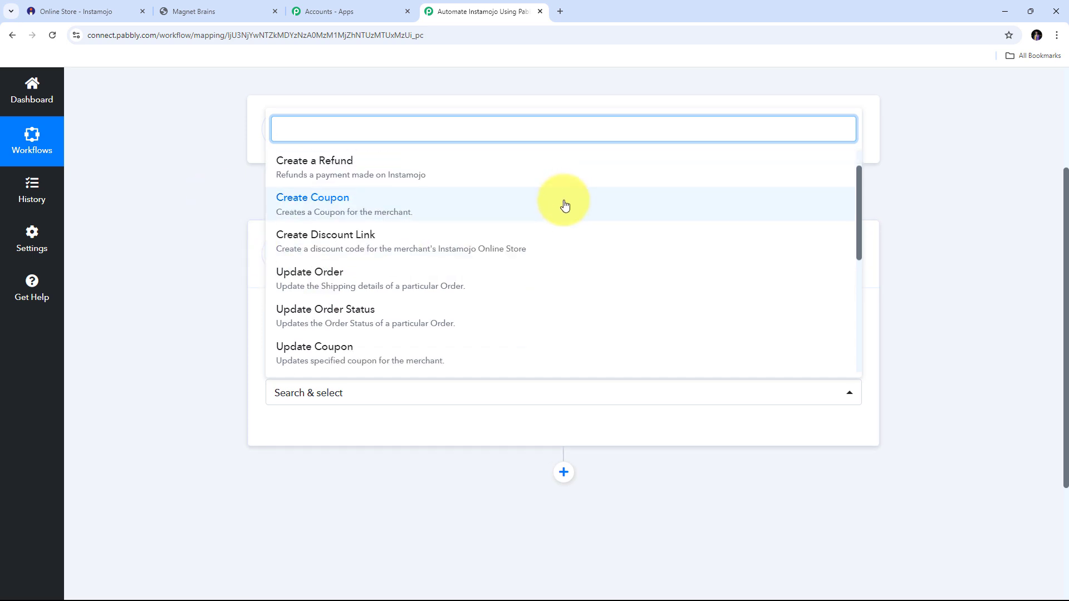
pyautogui.scroll(1, 301, 168)
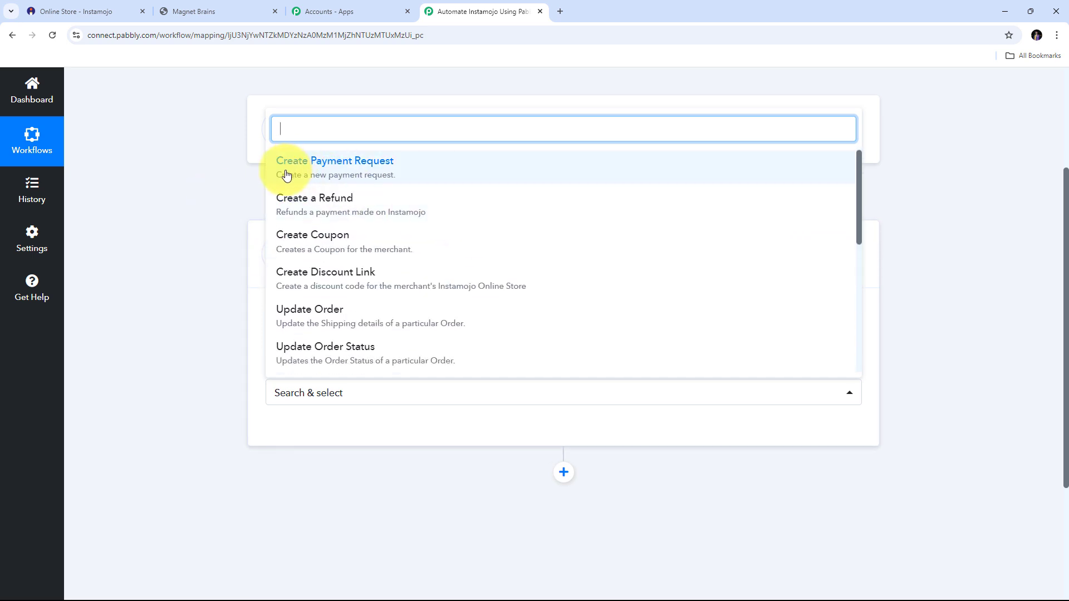
pyautogui.click(390, 177)
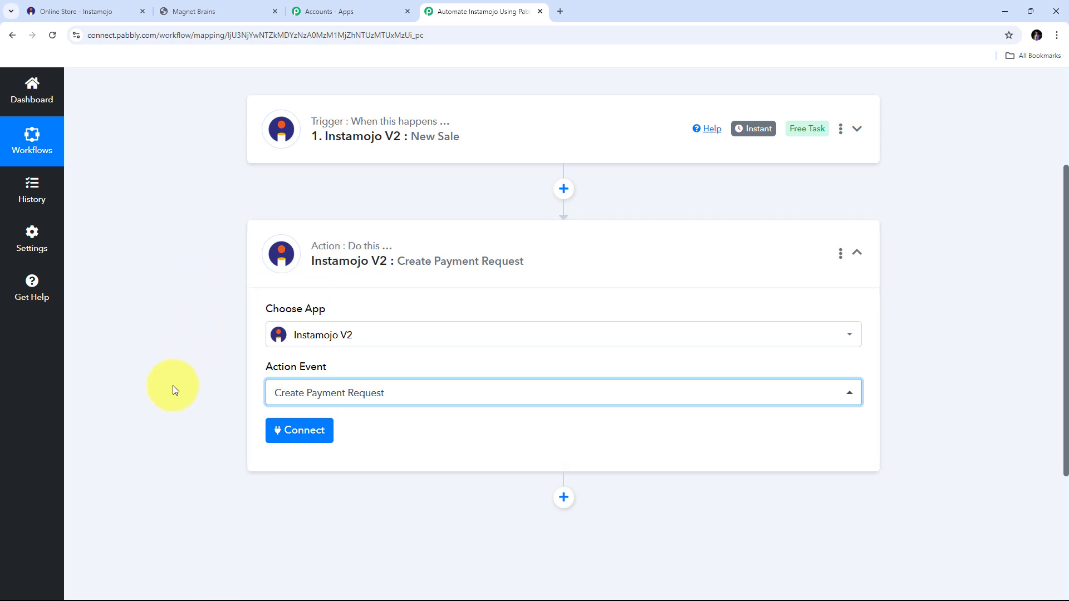
# - Add a new Instamojo V2 connection and authorize Pabbly Connect in the Instamojo popup
pyautogui.click(303, 433)
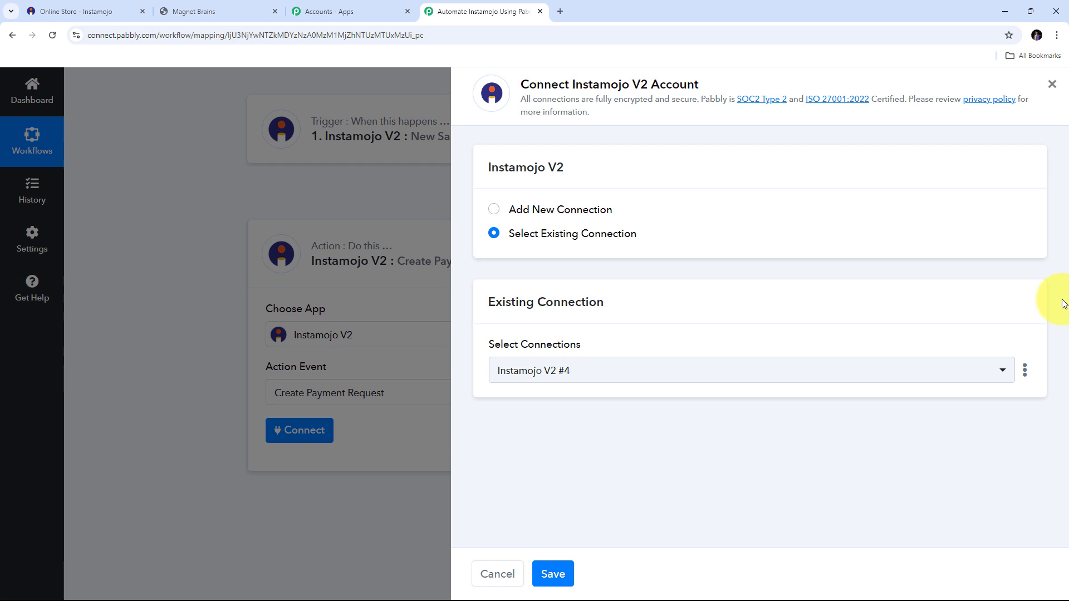
pyautogui.click(529, 209)
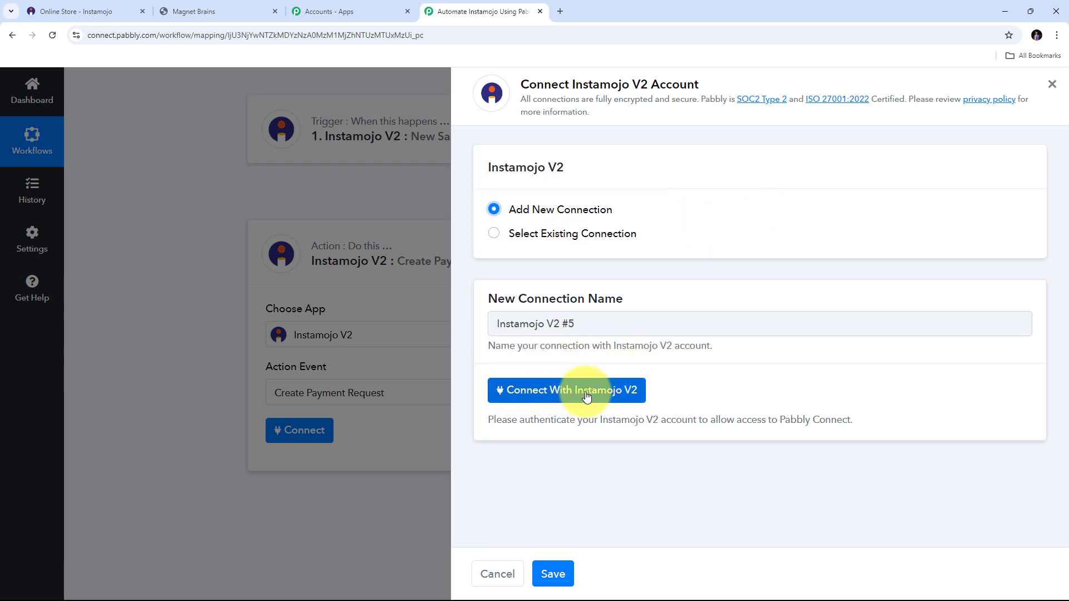
pyautogui.click(539, 394)
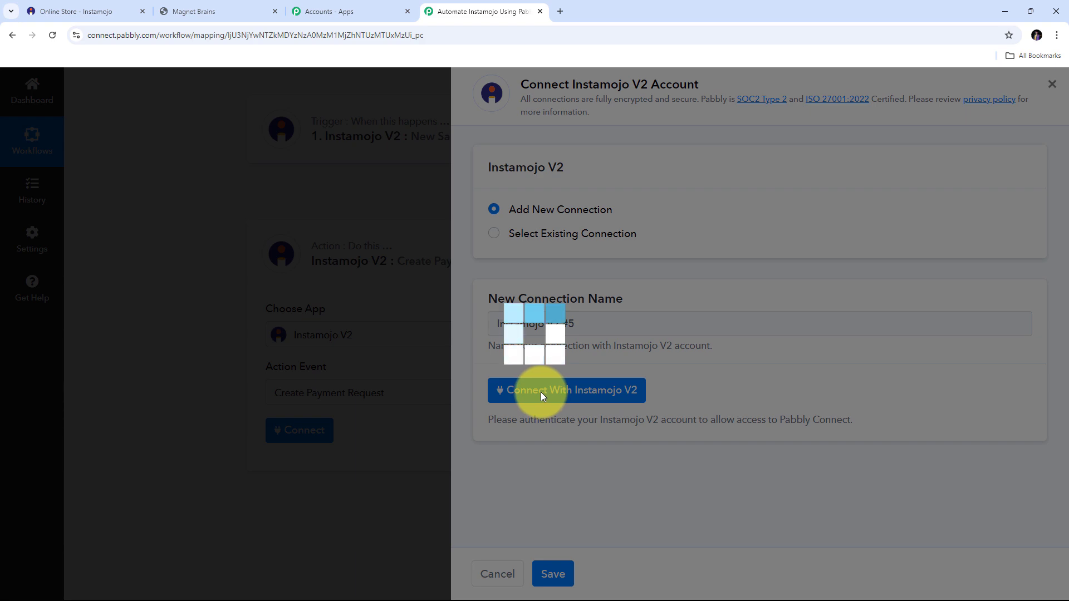
pyautogui.scroll(-3, 317, 159)
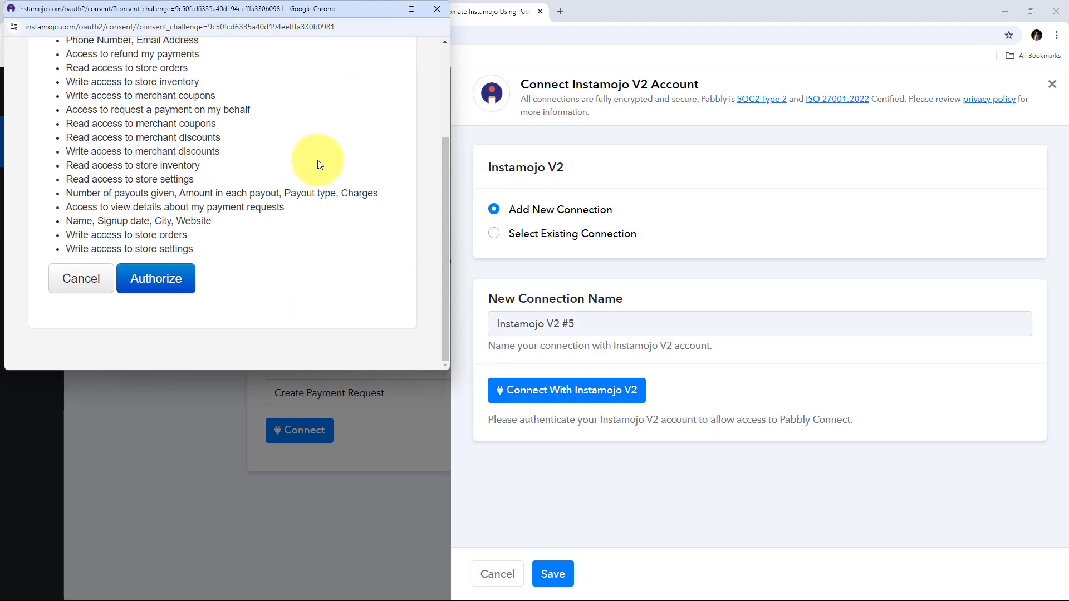
pyautogui.click(167, 284)
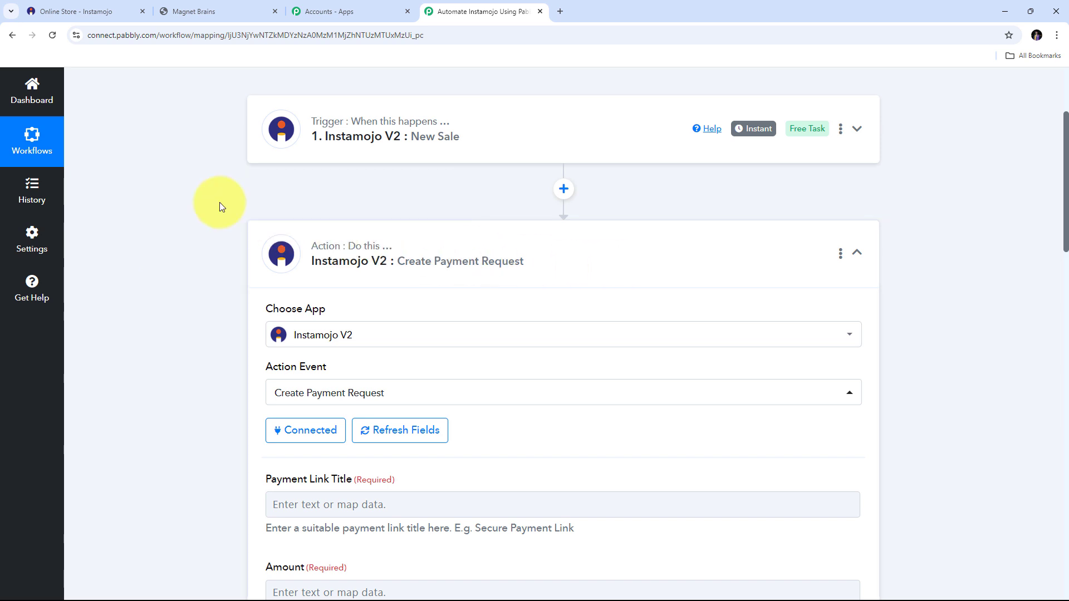
# - Review the empty Create Payment Request fields and place the cursor in Payment Link Title
pyautogui.scroll(-3, 282, 192)
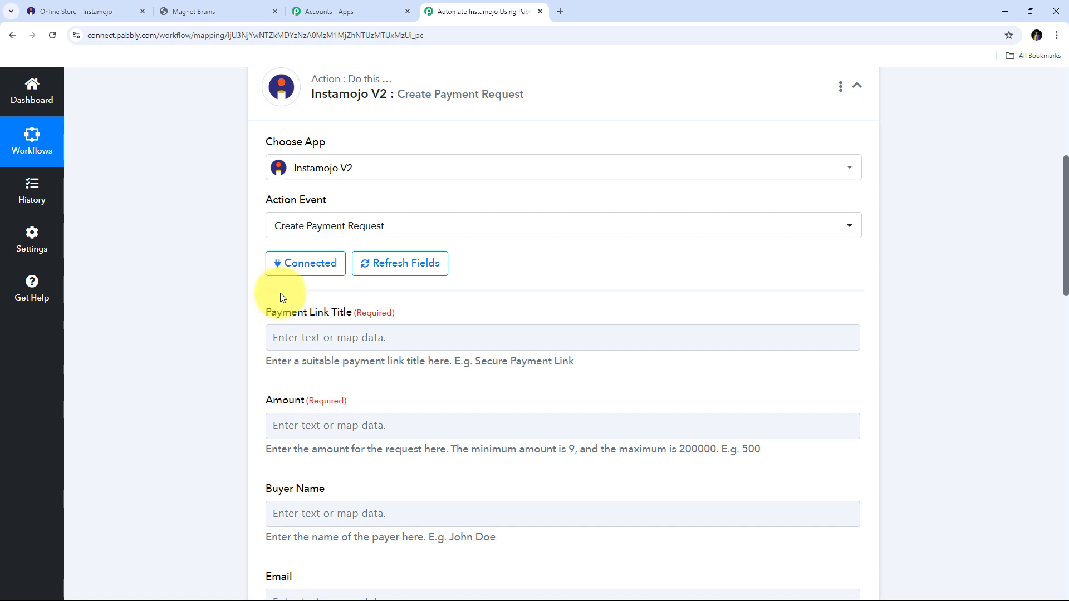
pyautogui.scroll(-3, 276, 356)
pyautogui.scroll(3, 269, 357)
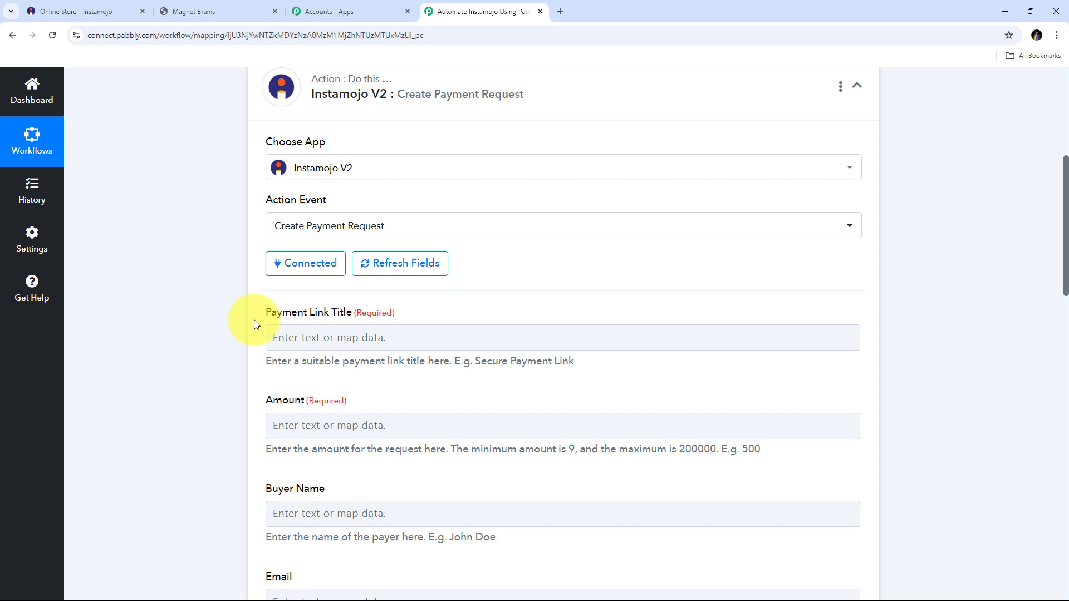
pyautogui.scroll(-1, 254, 320)
pyautogui.scroll(-2, 534, 416)
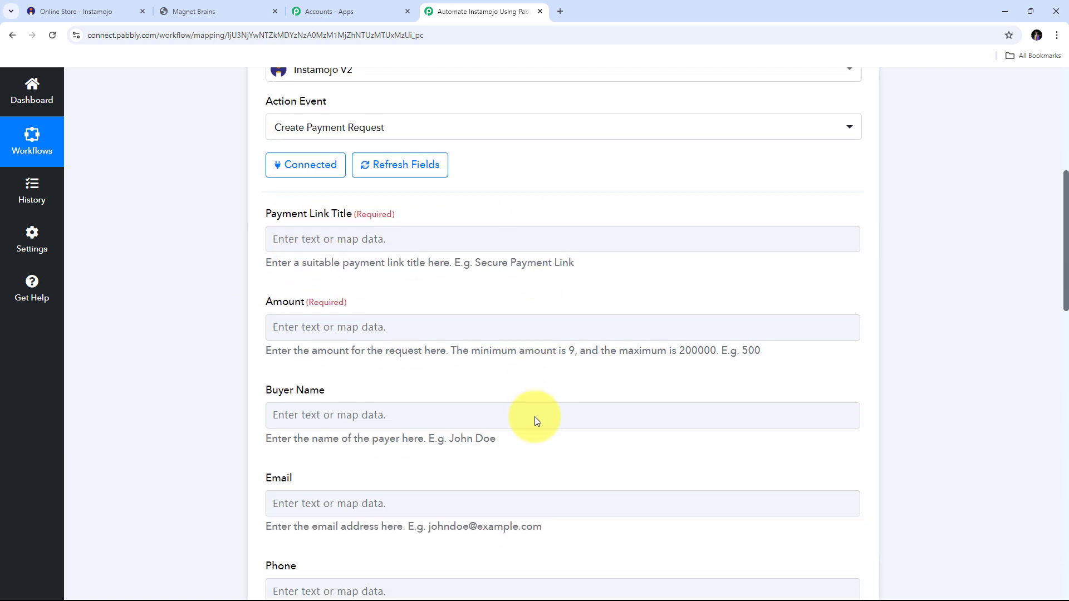
pyautogui.scroll(2, 535, 416)
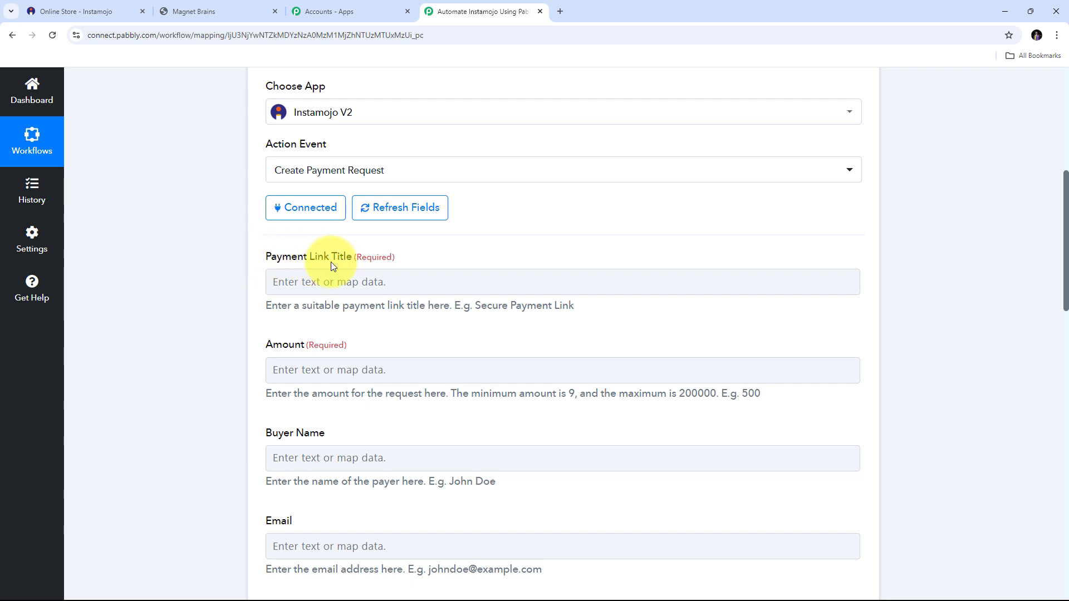
pyautogui.click(303, 283)
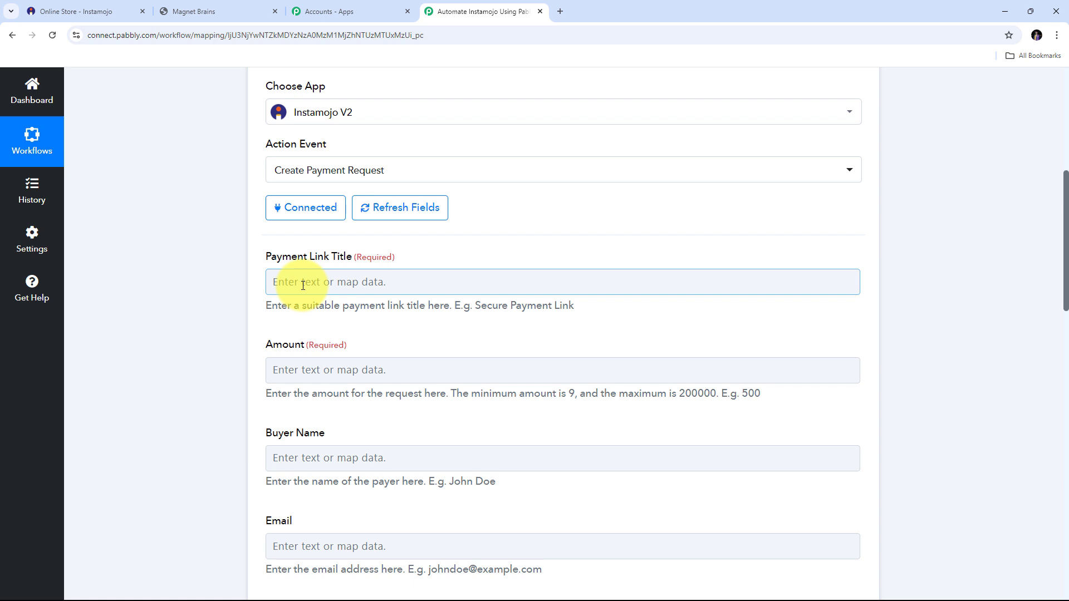
# - Map the New Sale item title (PHP For Programming) into Payment Link Title
pyautogui.click(303, 285)
pyautogui.scroll(-2, 463, 255)
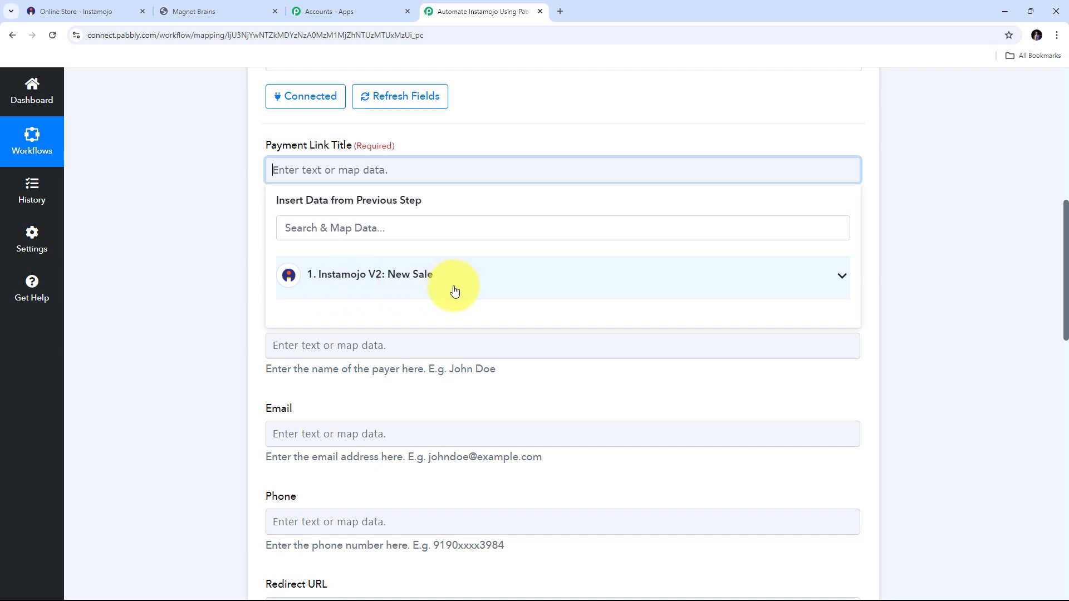
pyautogui.click(457, 289)
pyautogui.scroll(-3, 473, 361)
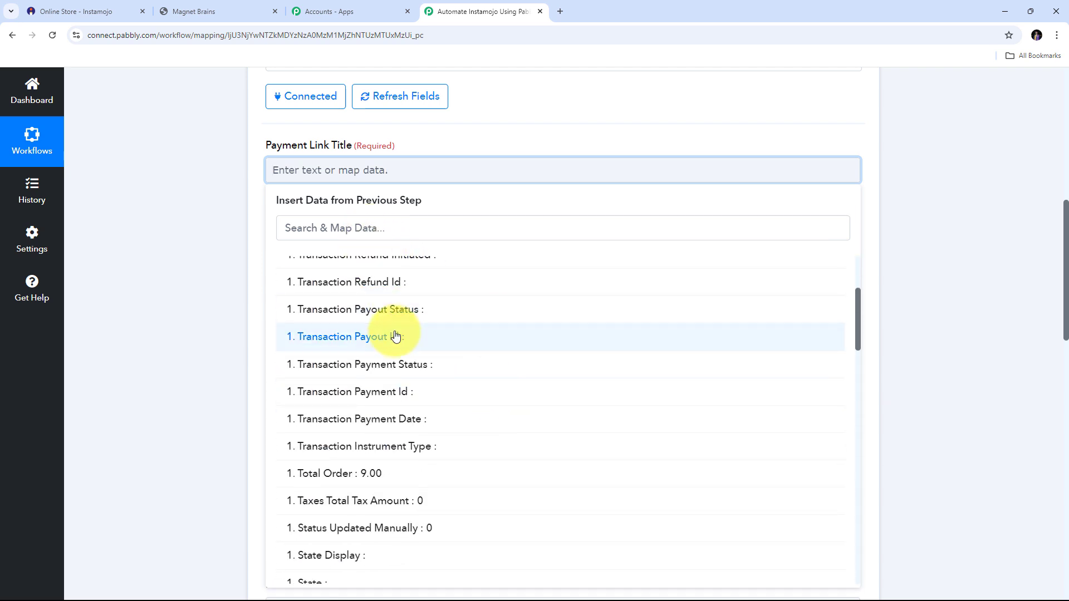
pyautogui.scroll(-10, 396, 336)
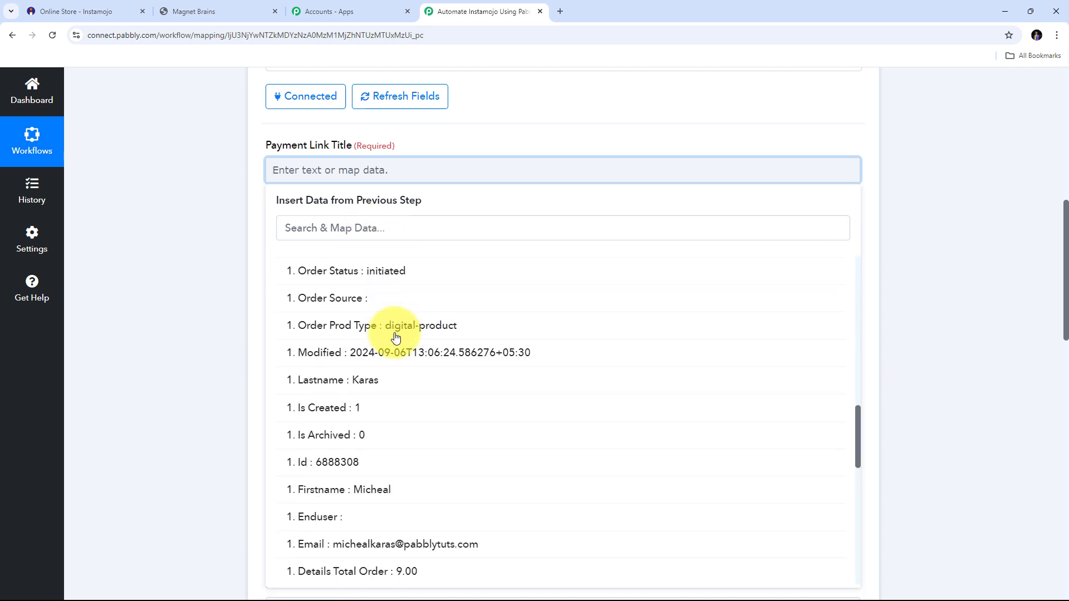
pyautogui.scroll(-6, 395, 336)
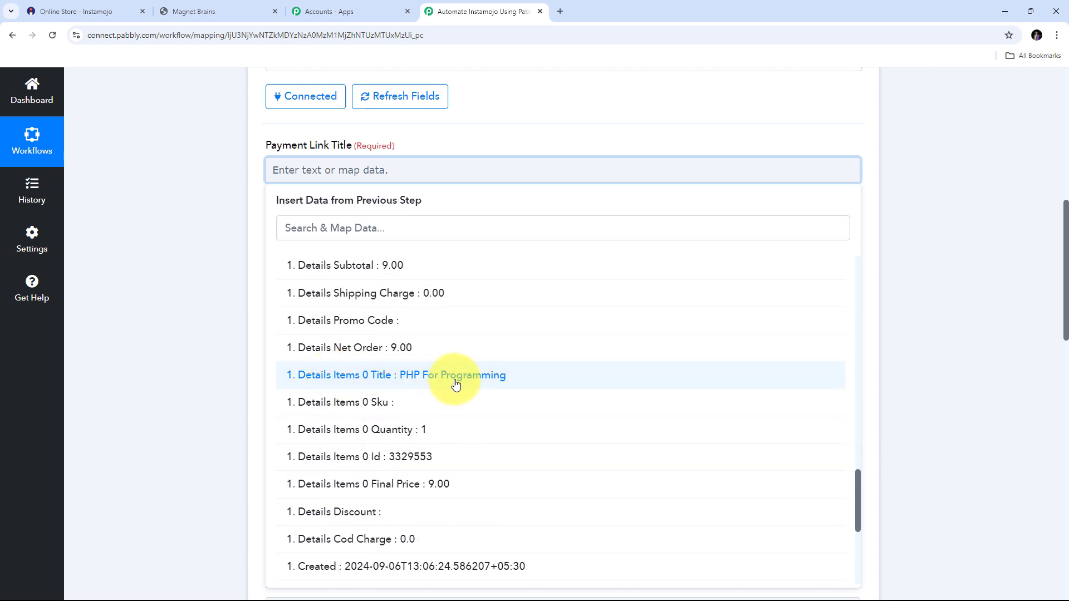
pyautogui.click(442, 376)
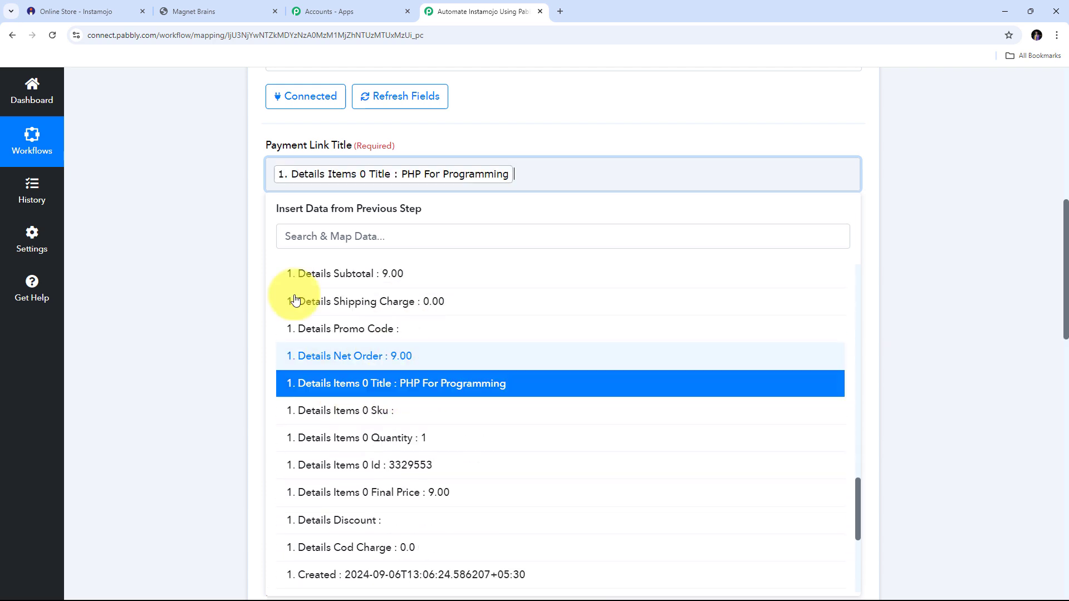
pyautogui.click(238, 261)
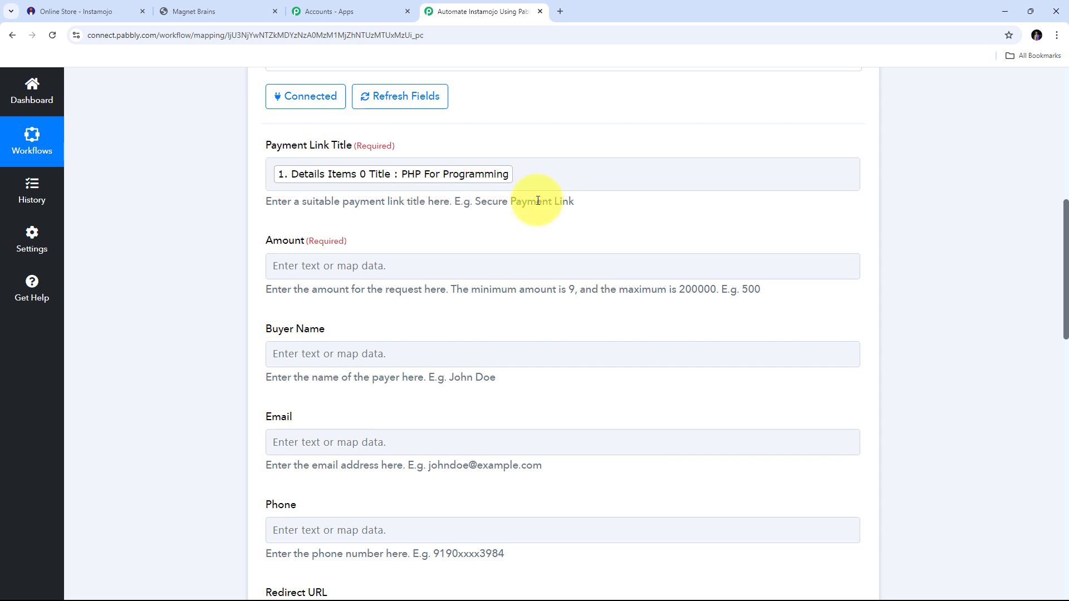
# - Map the Total Order value 9.00 into the Amount field
pyautogui.click(336, 266)
pyautogui.scroll(-1, 384, 267)
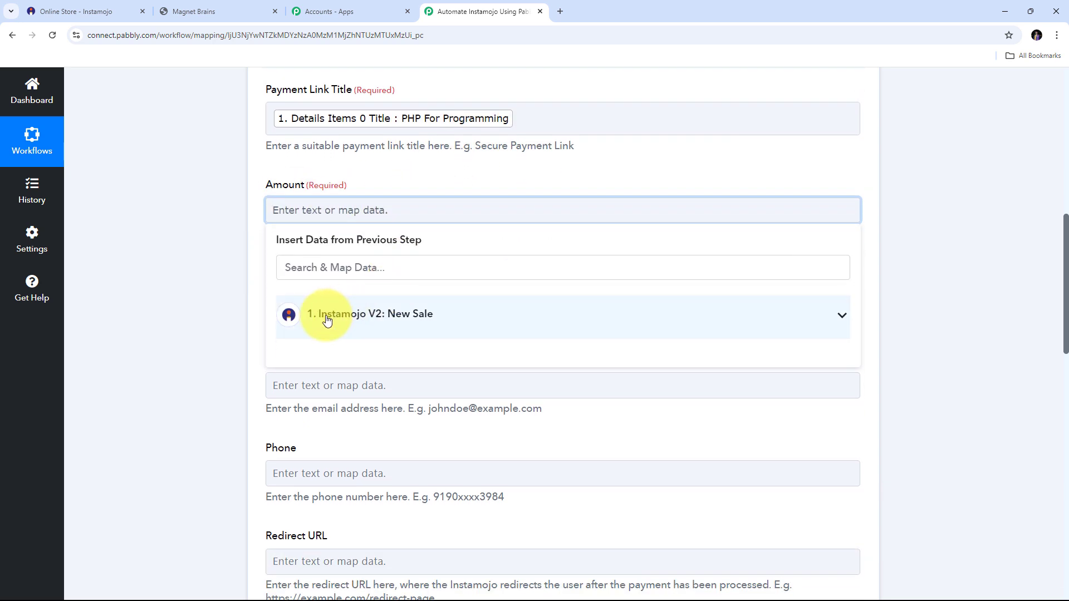
pyautogui.click(425, 319)
pyautogui.scroll(-4, 443, 377)
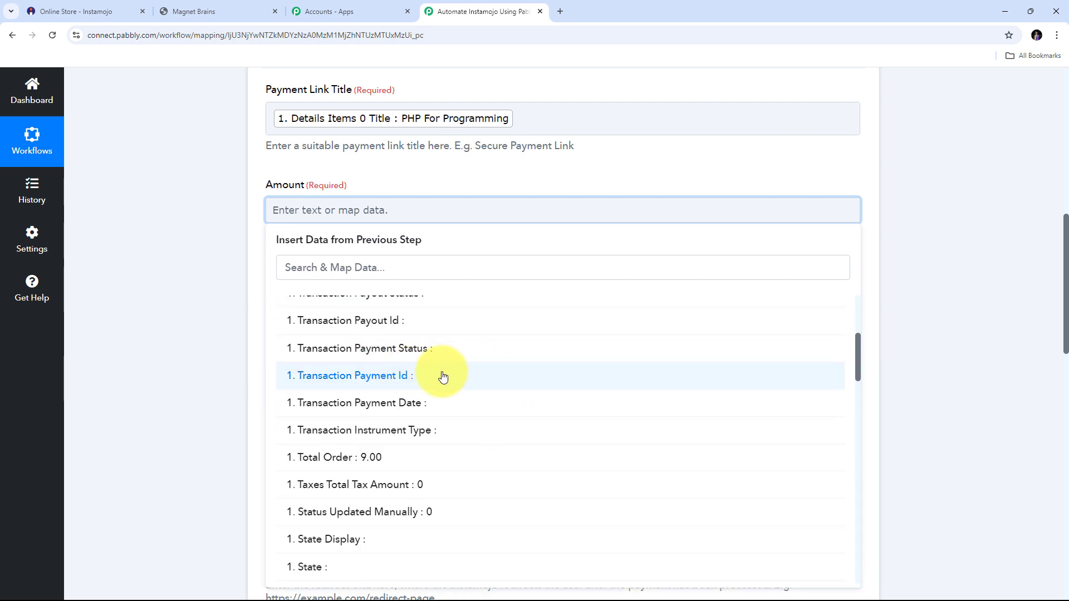
pyautogui.click(376, 461)
# - Map the buyer's first and last name, email and contact into Buyer Name, Email and Phone
pyautogui.scroll(-2, 357, 279)
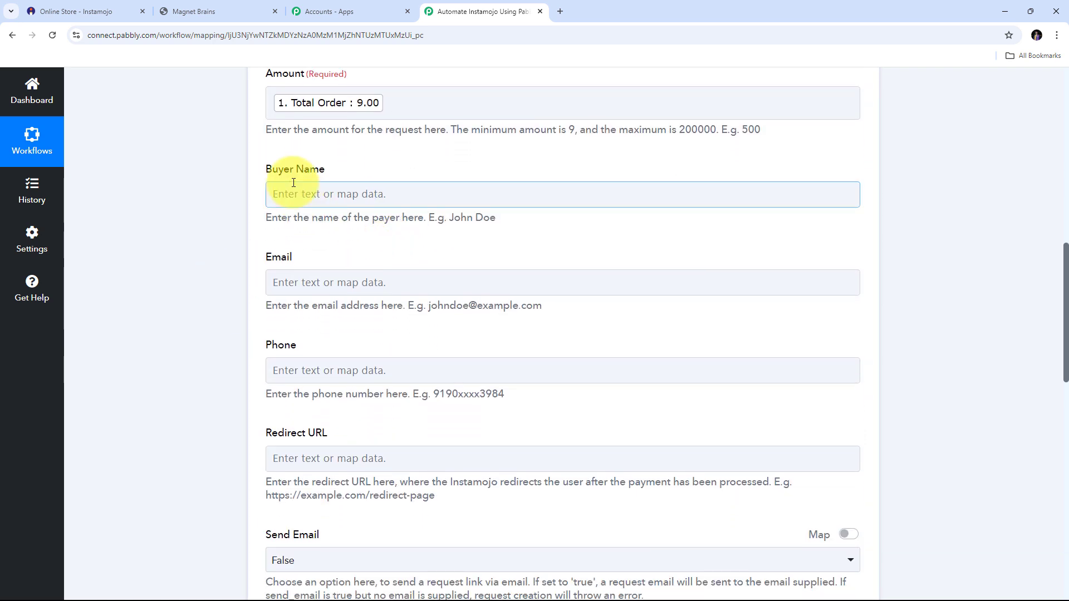
pyautogui.click(345, 196)
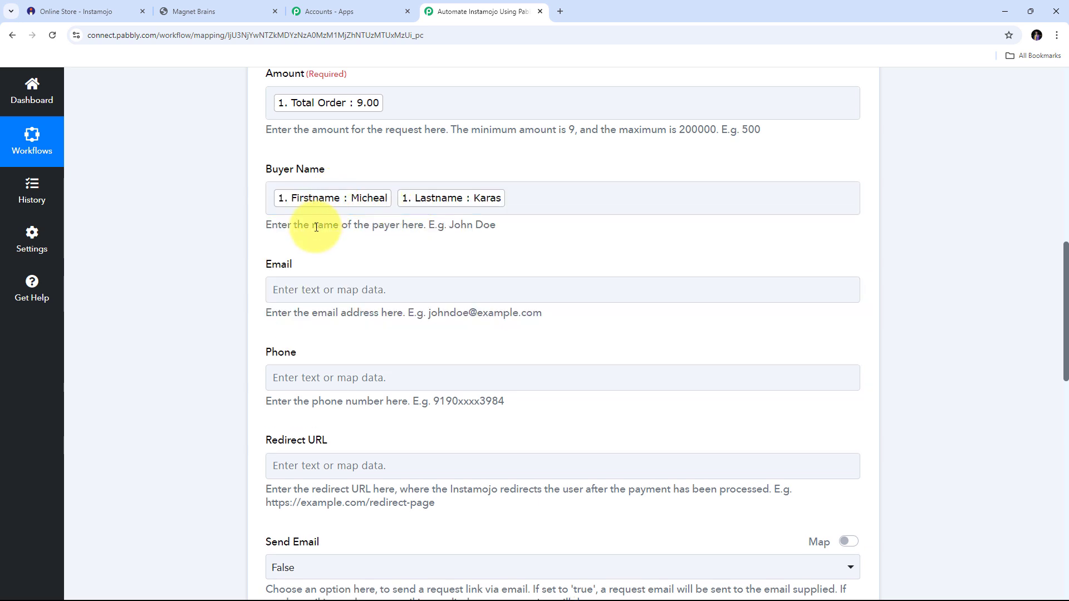
pyautogui.scroll(-1, 317, 227)
pyautogui.click(322, 232)
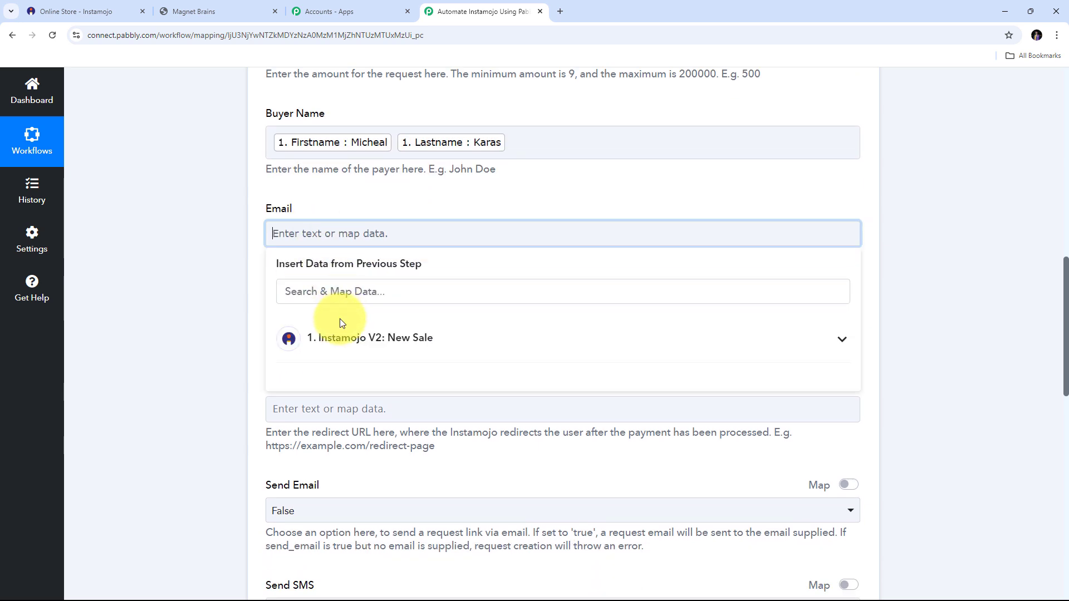
pyautogui.click(341, 331)
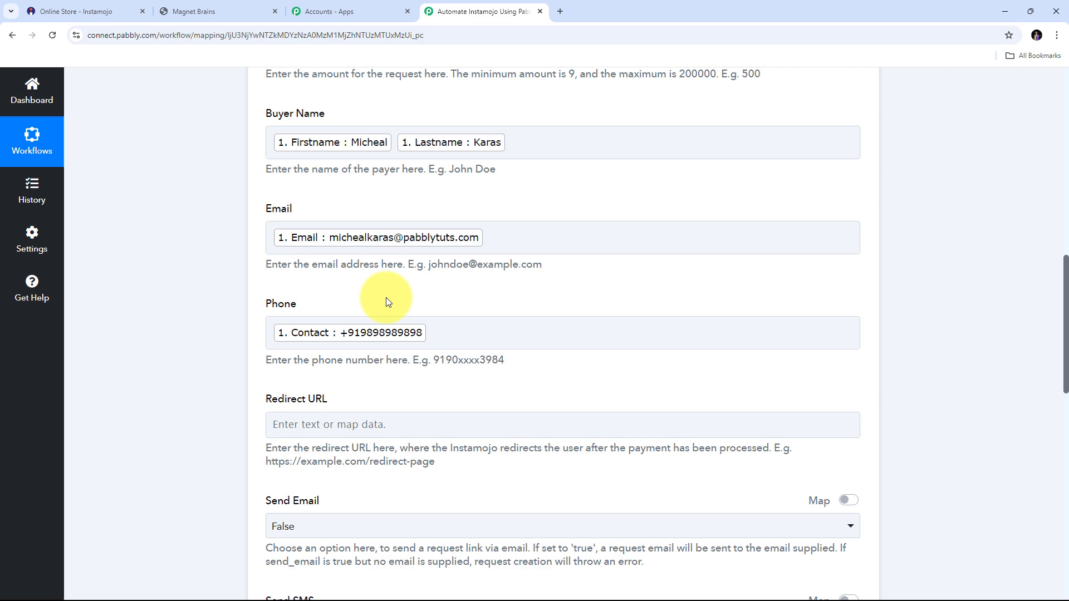
pyautogui.scroll(-2, 386, 298)
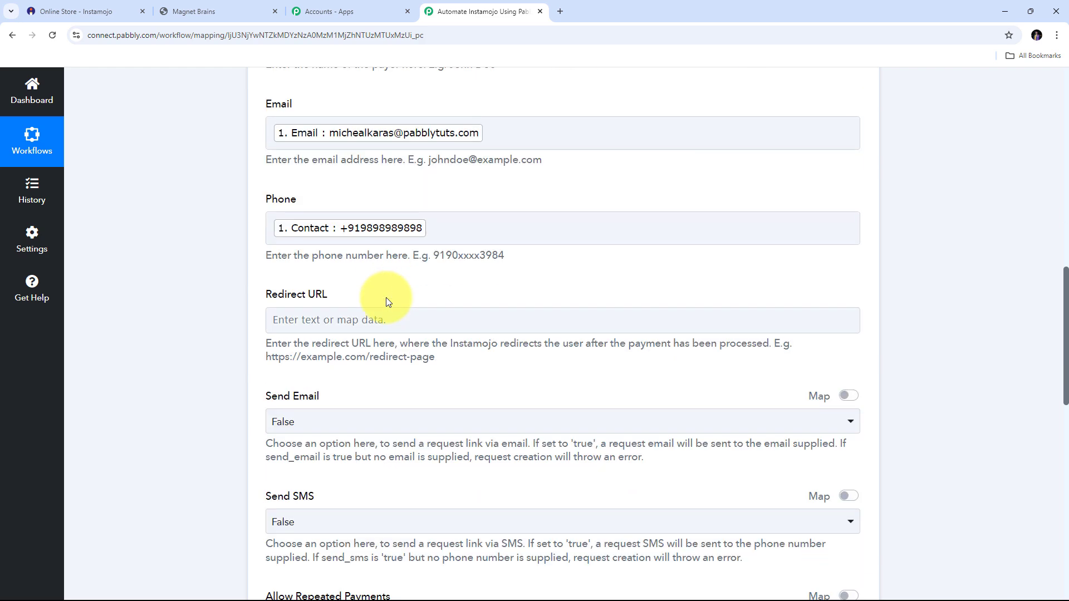
pyautogui.scroll(-4, 388, 302)
pyautogui.scroll(2, 347, 234)
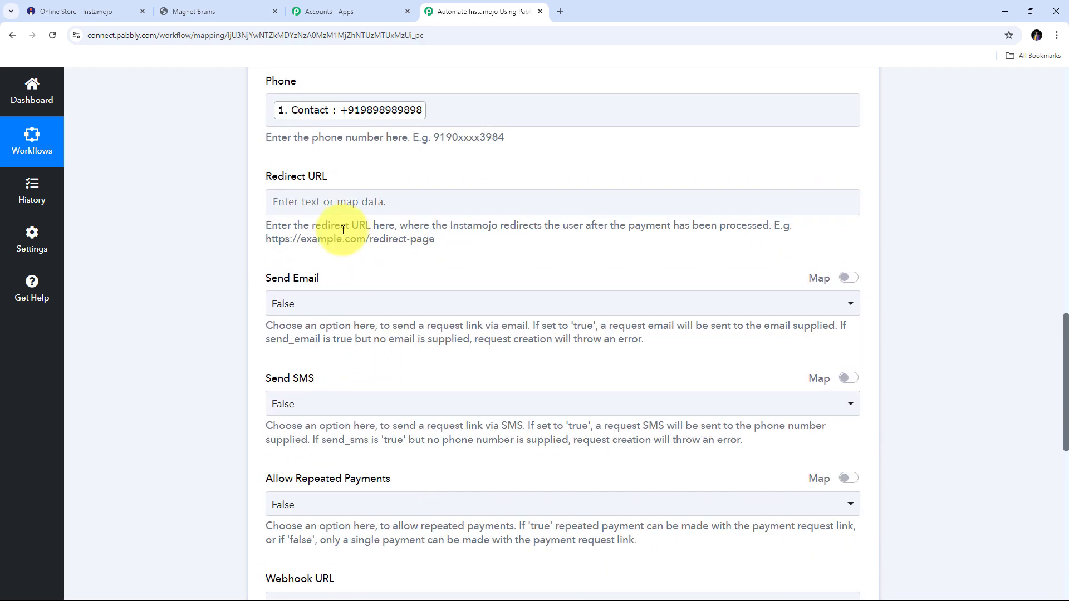
pyautogui.click(334, 212)
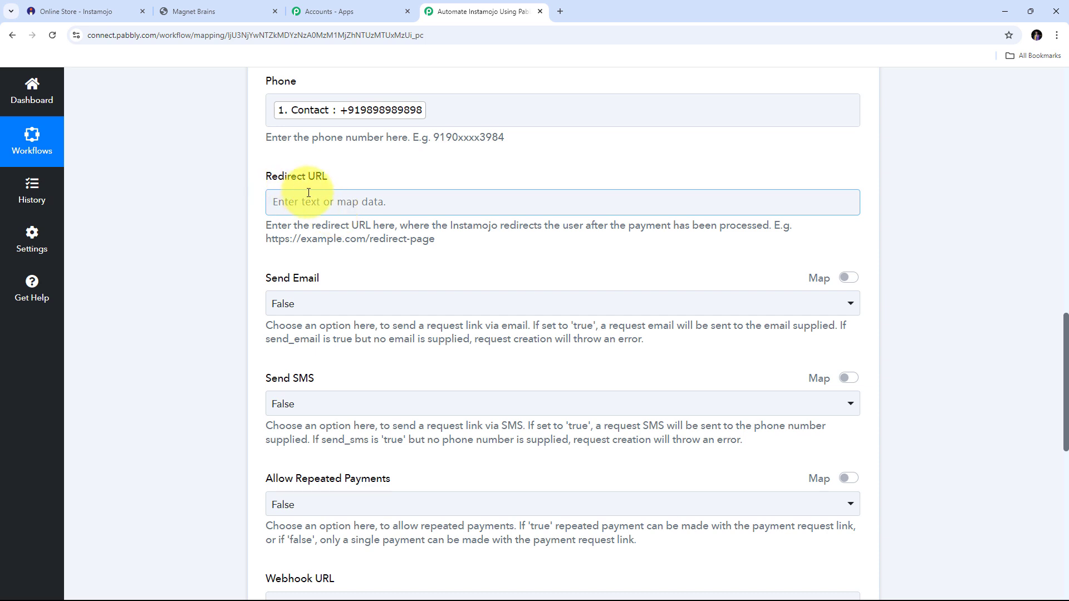
pyautogui.scroll(-1, 312, 207)
pyautogui.click(263, 229)
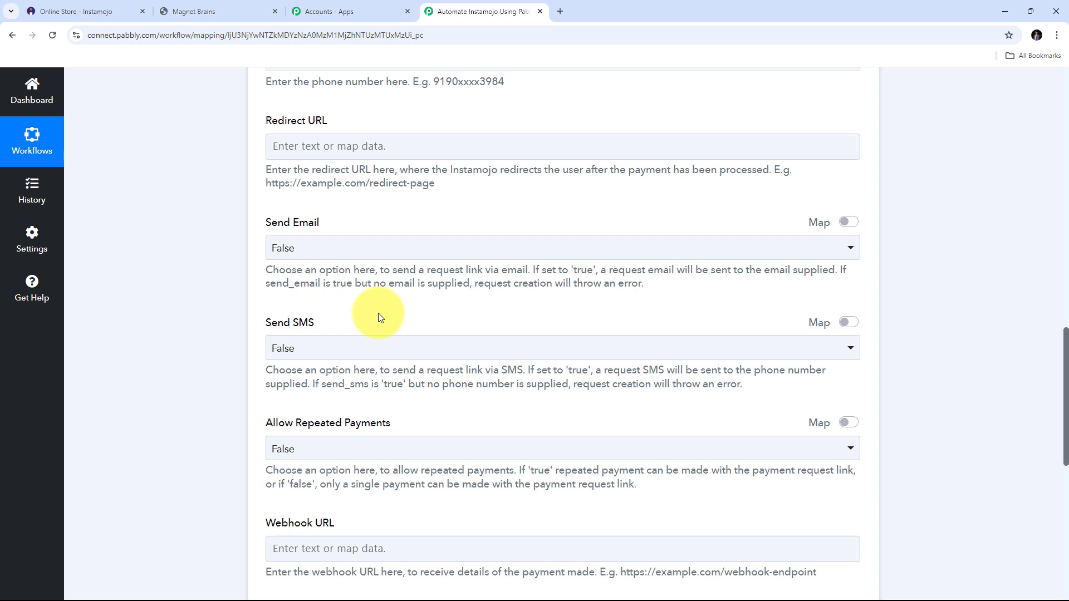
pyautogui.click(412, 250)
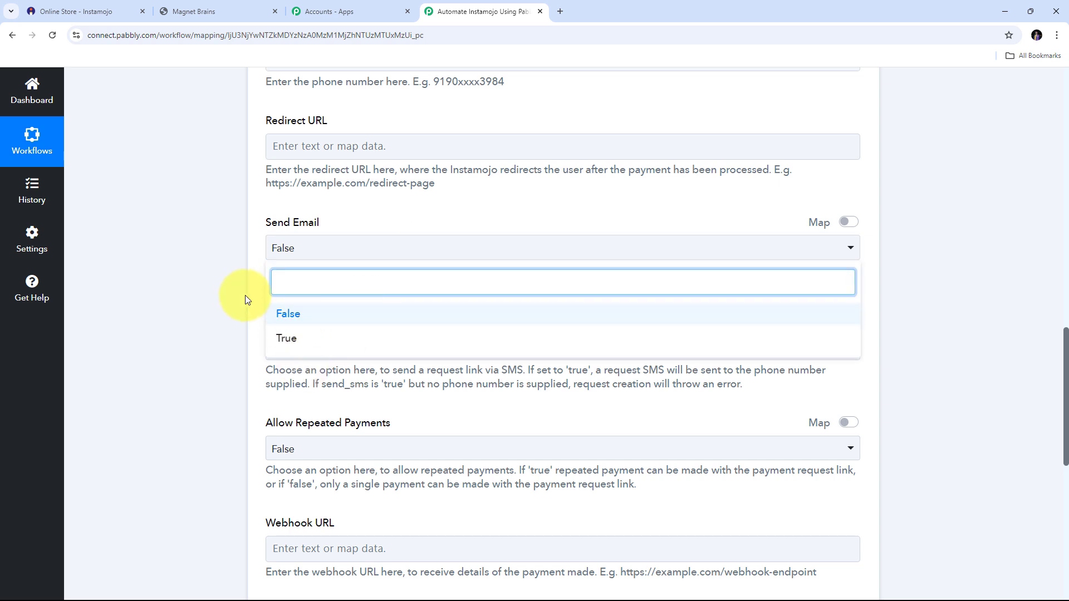
pyautogui.click(411, 315)
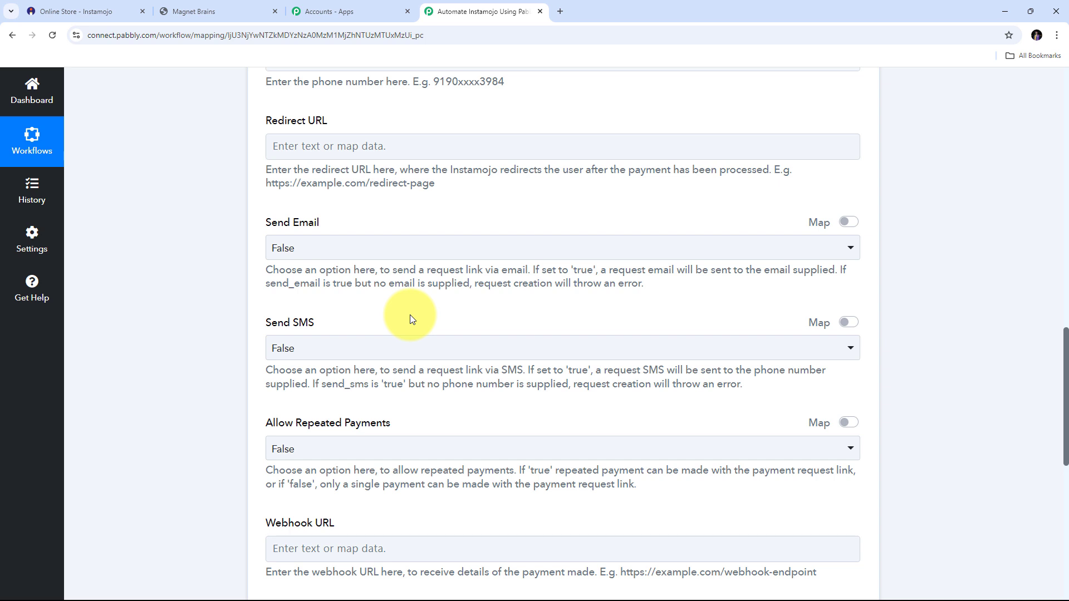
pyautogui.click(374, 345)
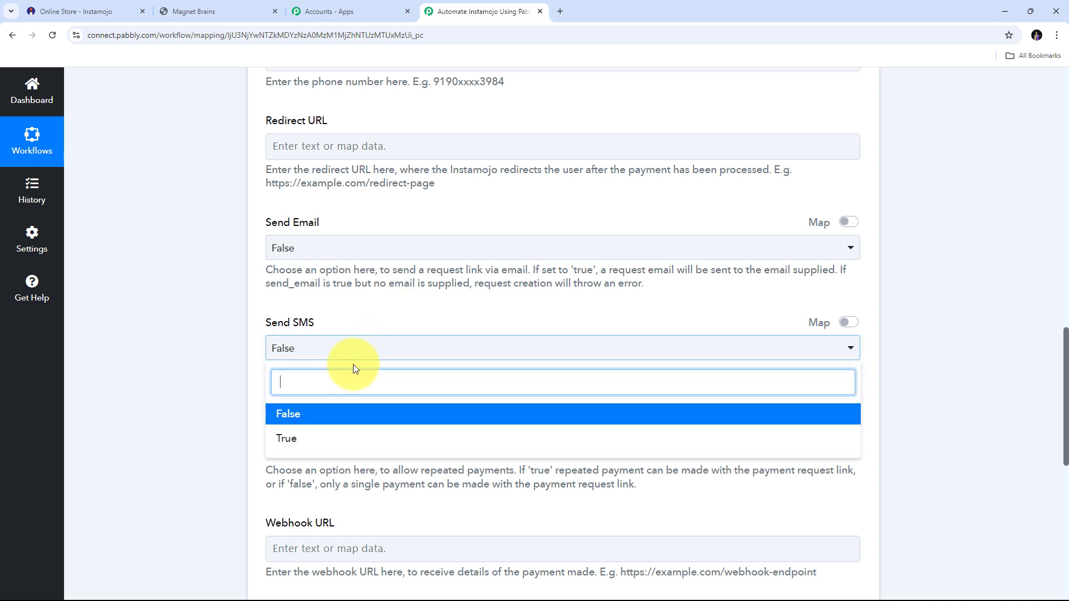
pyautogui.click(407, 325)
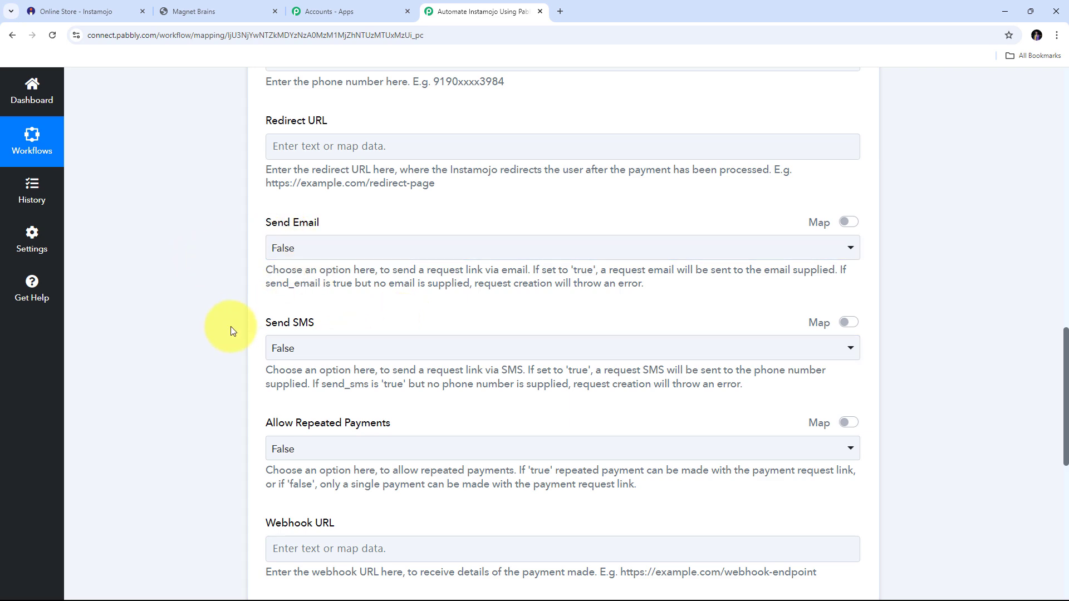
pyautogui.scroll(-4, 400, 301)
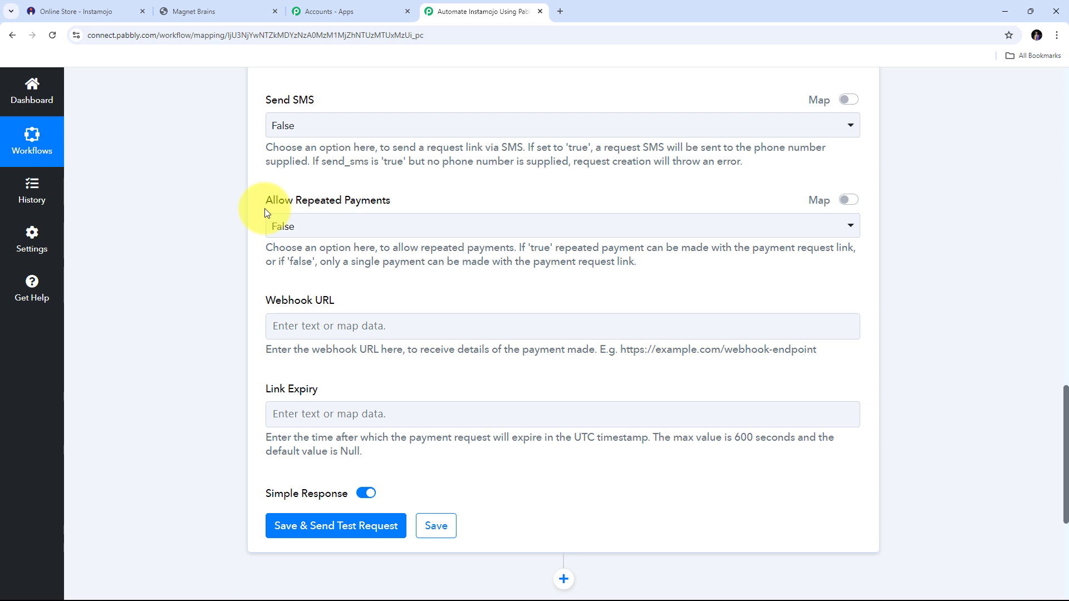
pyautogui.click(293, 225)
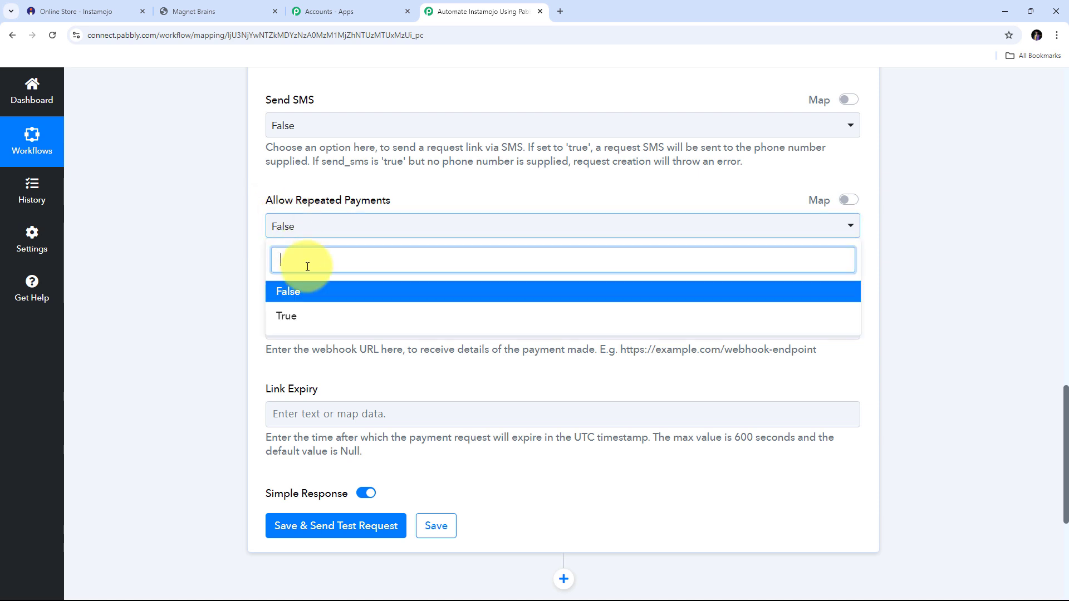
pyautogui.click(334, 229)
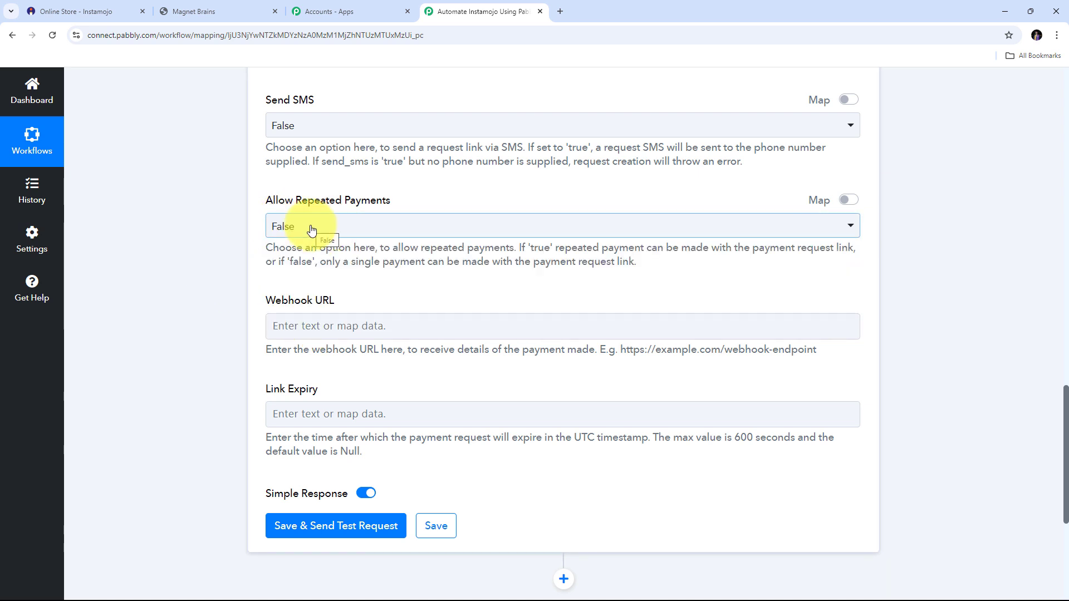
pyautogui.click(354, 222)
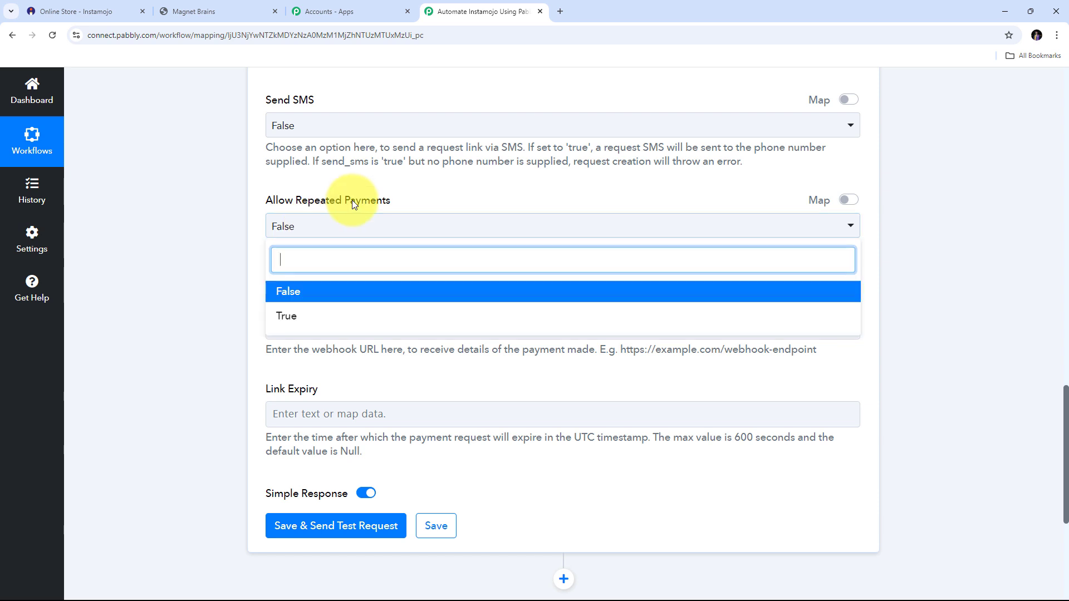
pyautogui.click(287, 295)
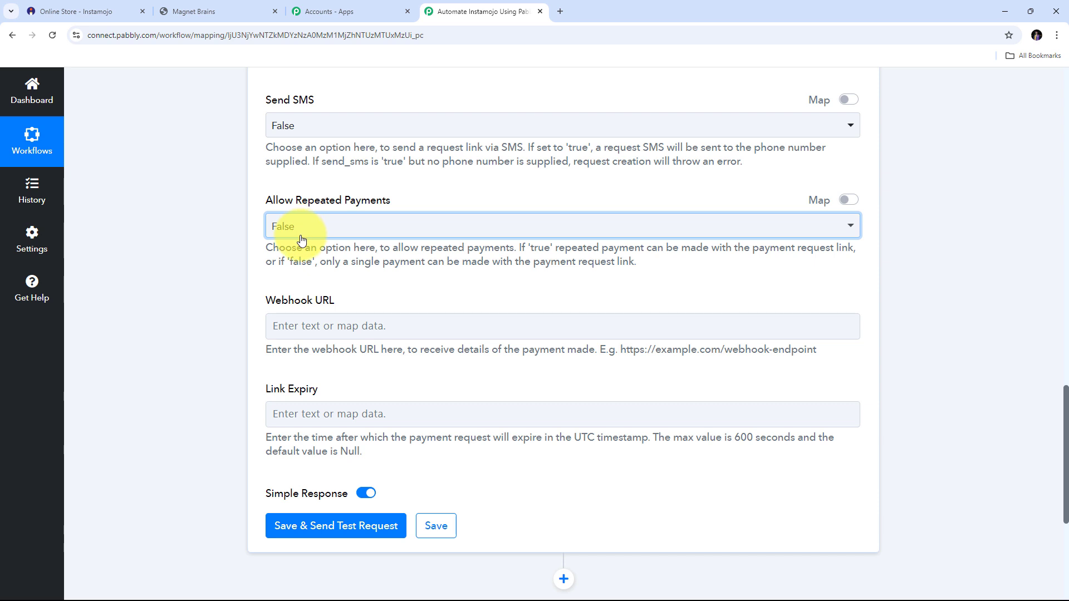
pyautogui.scroll(-1, 300, 239)
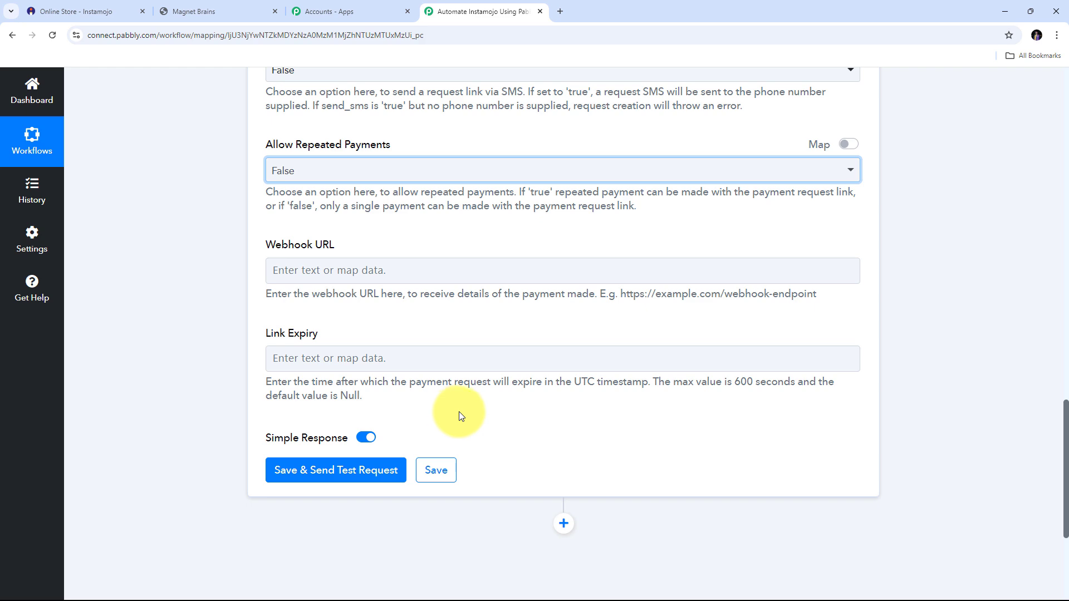
pyautogui.scroll(13, 525, 395)
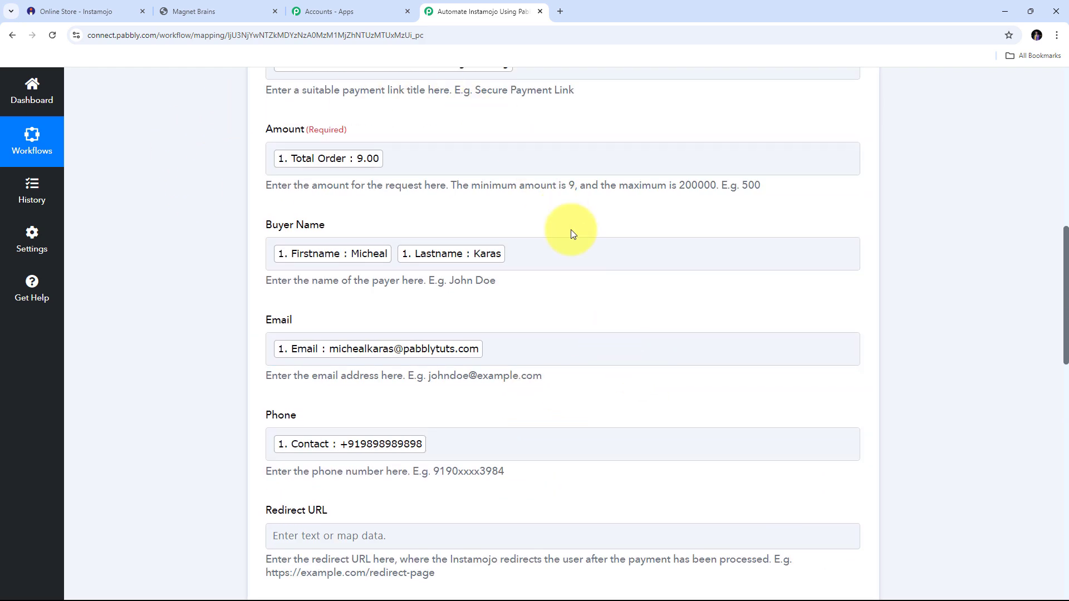
pyautogui.scroll(1, 570, 230)
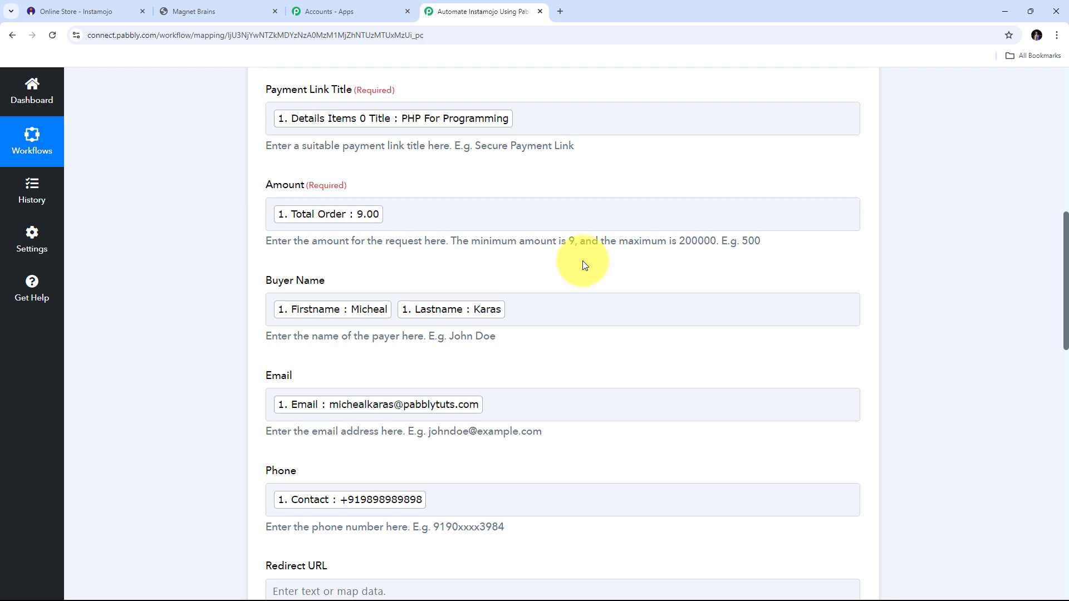
pyautogui.scroll(-10, 546, 239)
pyautogui.scroll(-2, 548, 243)
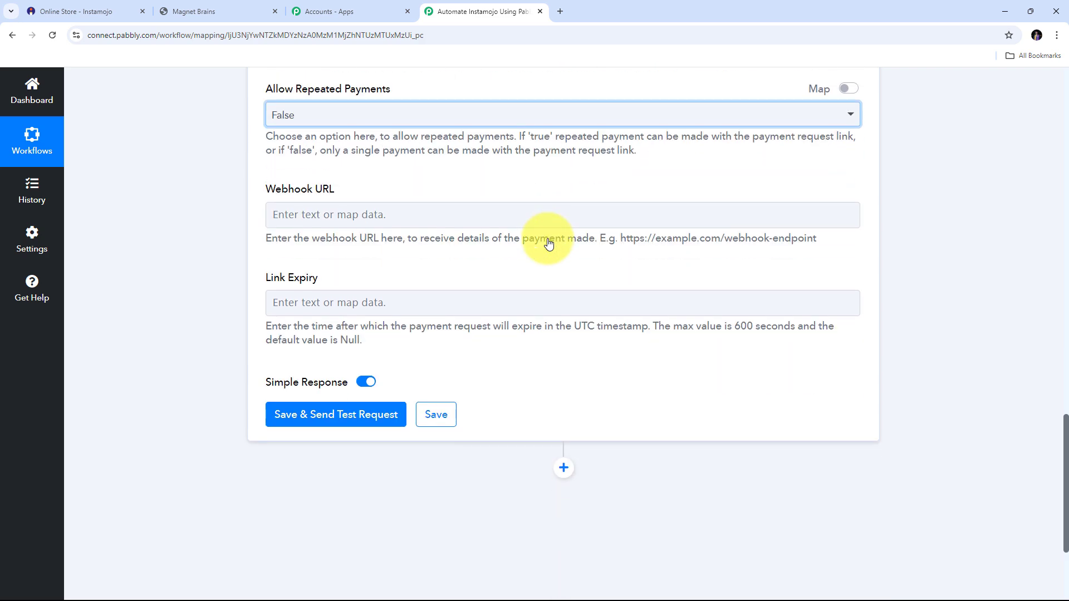
pyautogui.scroll(-2, 547, 241)
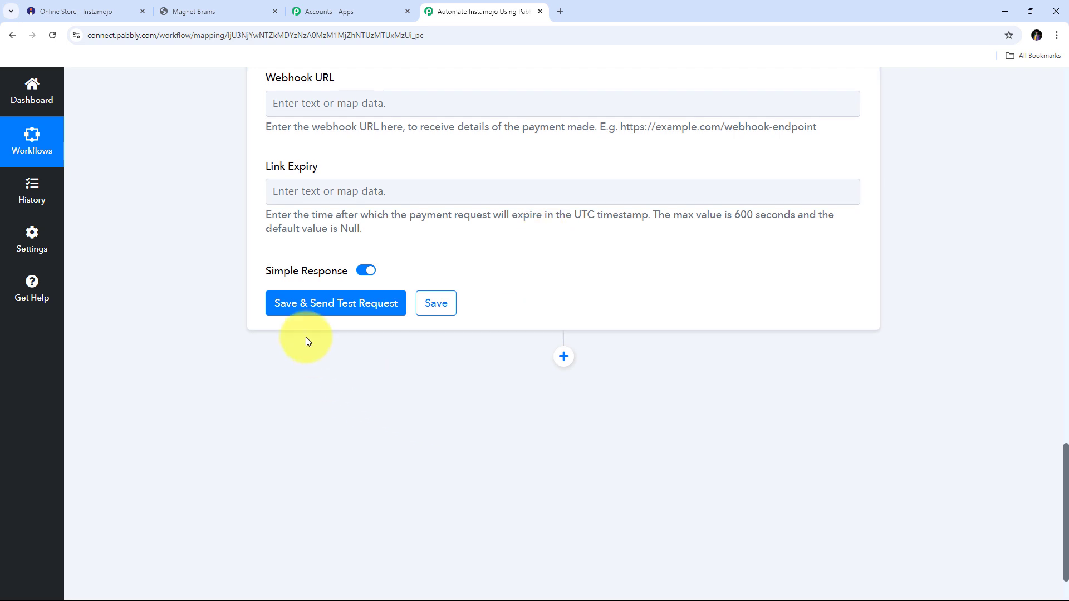
# - Save and send a test request, creating a Pending 9.00 payment request
pyautogui.click(330, 310)
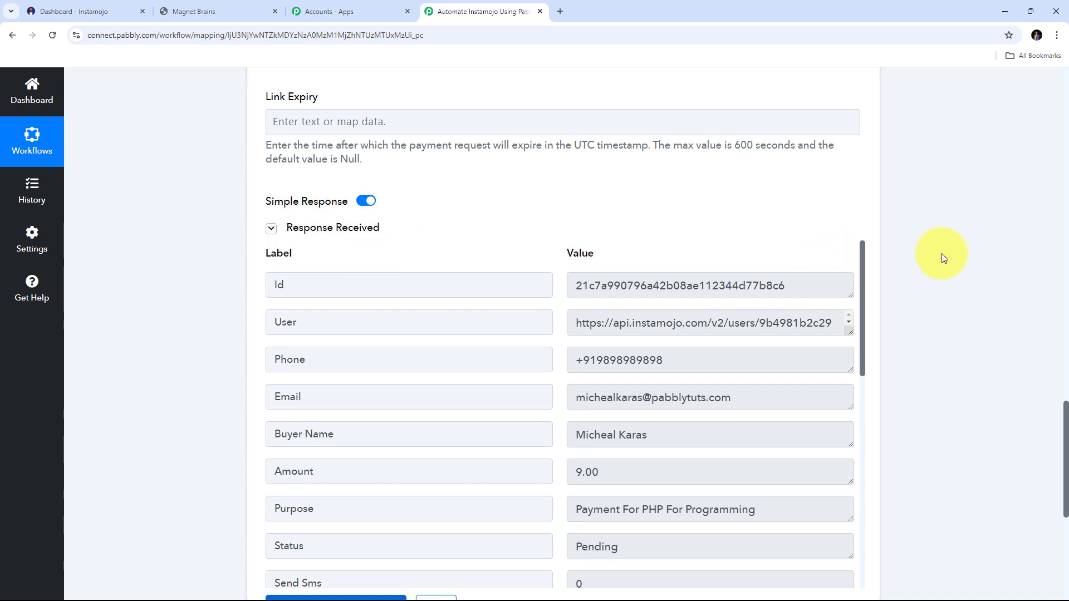
pyautogui.scroll(-1, 940, 253)
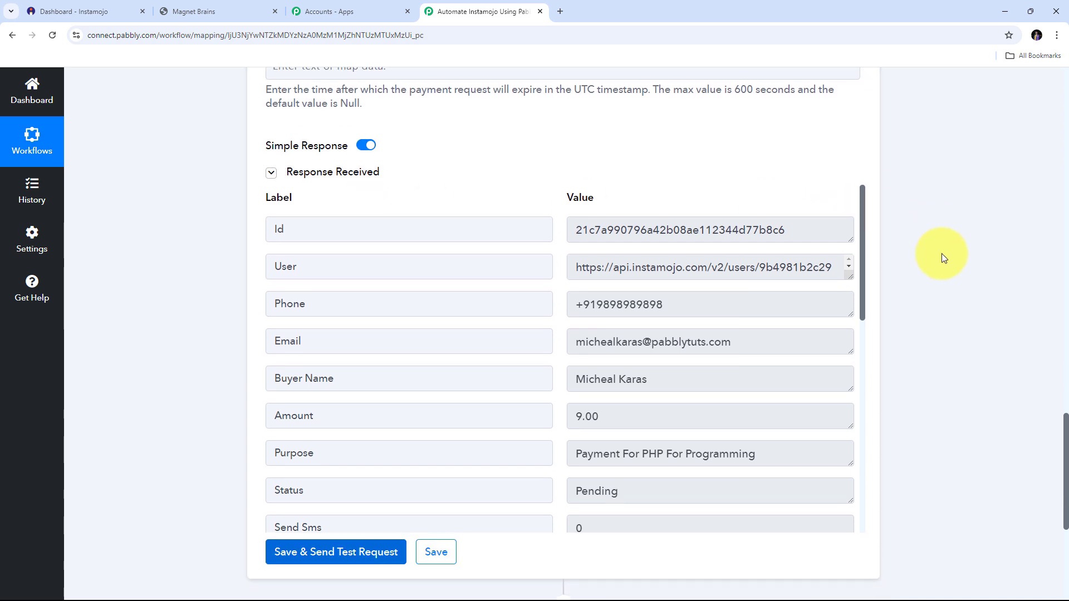
pyautogui.scroll(-5, 562, 303)
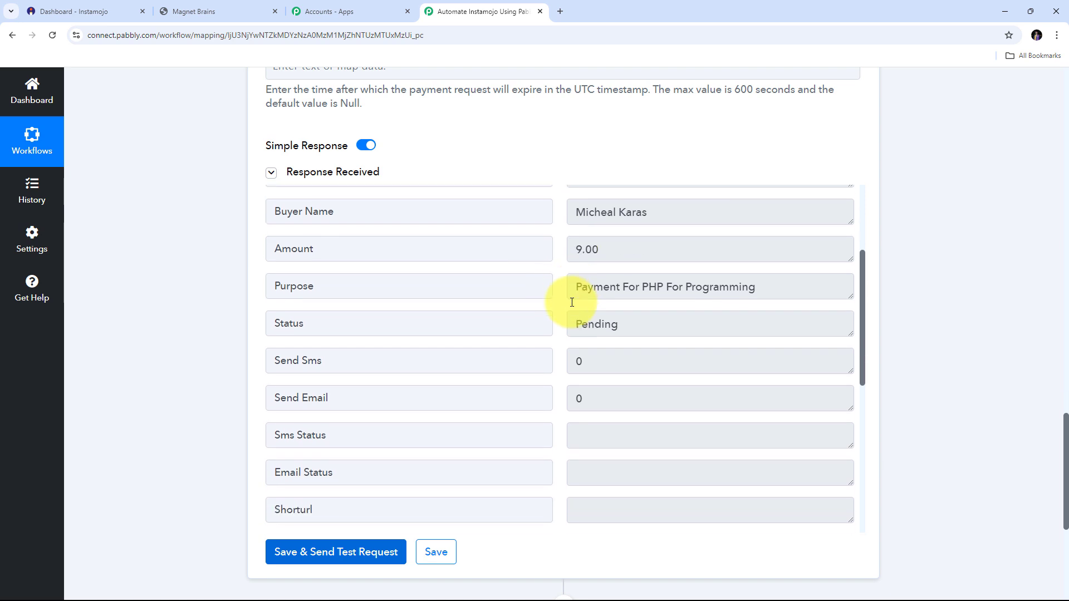
pyautogui.scroll(-4, 574, 301)
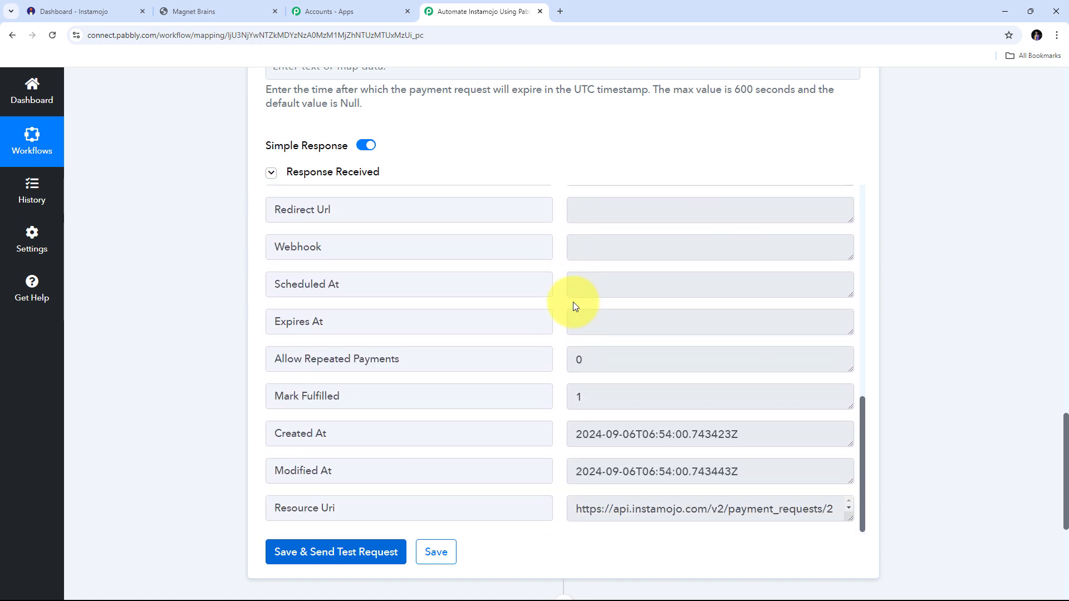
pyautogui.scroll(5, 573, 306)
pyautogui.scroll(5, 573, 306)
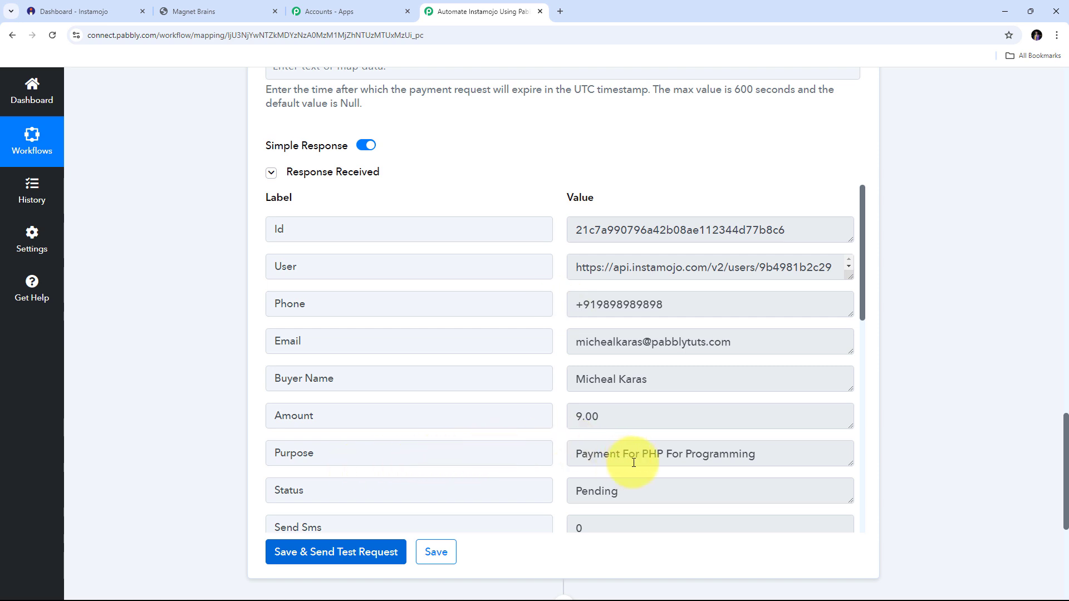
# - Check the returned purpose, buyer details and URLs, then copy the full Longurl payment link
pyautogui.moveTo(641, 455); pyautogui.dragTo(780, 454)
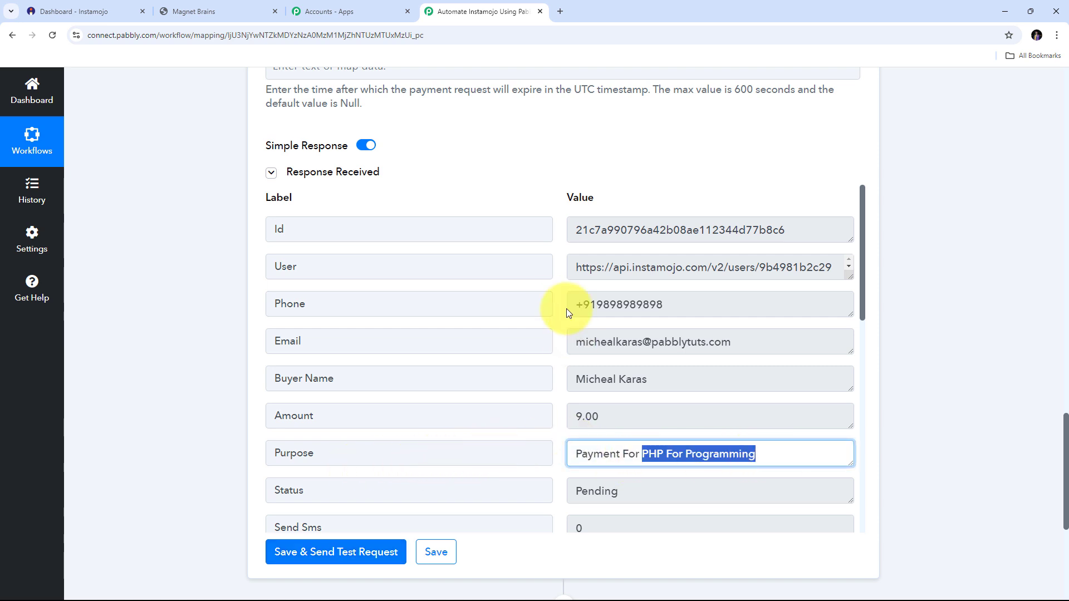
pyautogui.moveTo(710, 380); pyautogui.dragTo(548, 383)
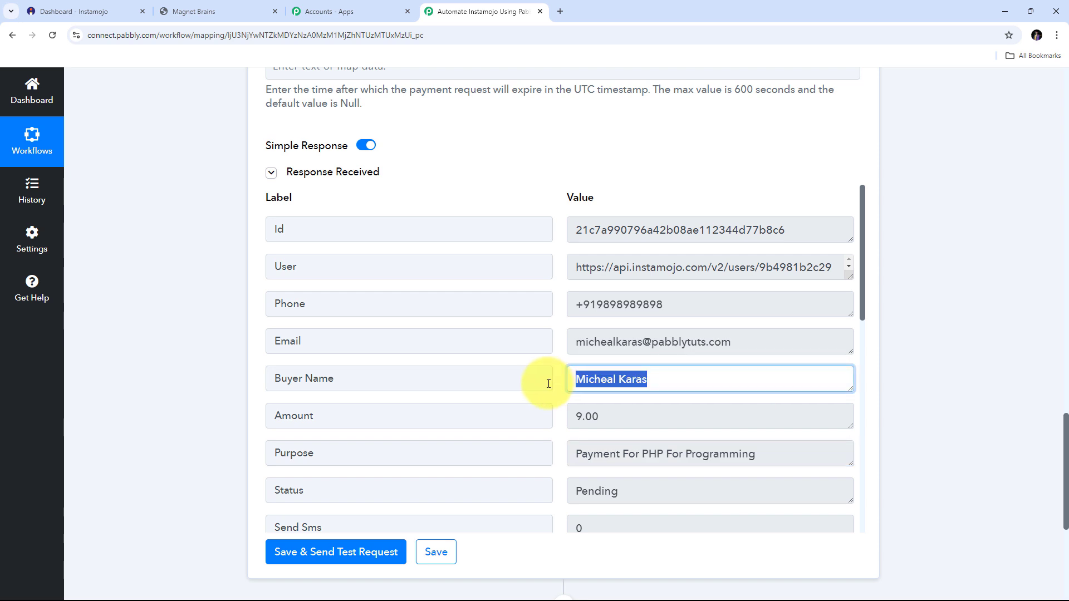
pyautogui.moveTo(736, 343); pyautogui.dragTo(544, 341)
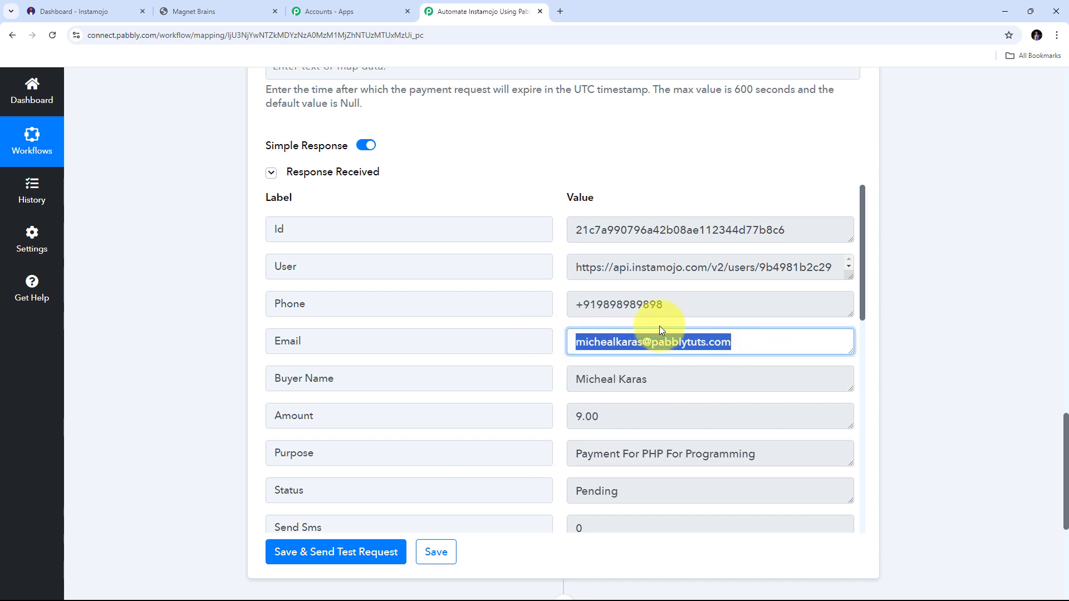
pyautogui.moveTo(686, 302); pyautogui.dragTo(509, 302)
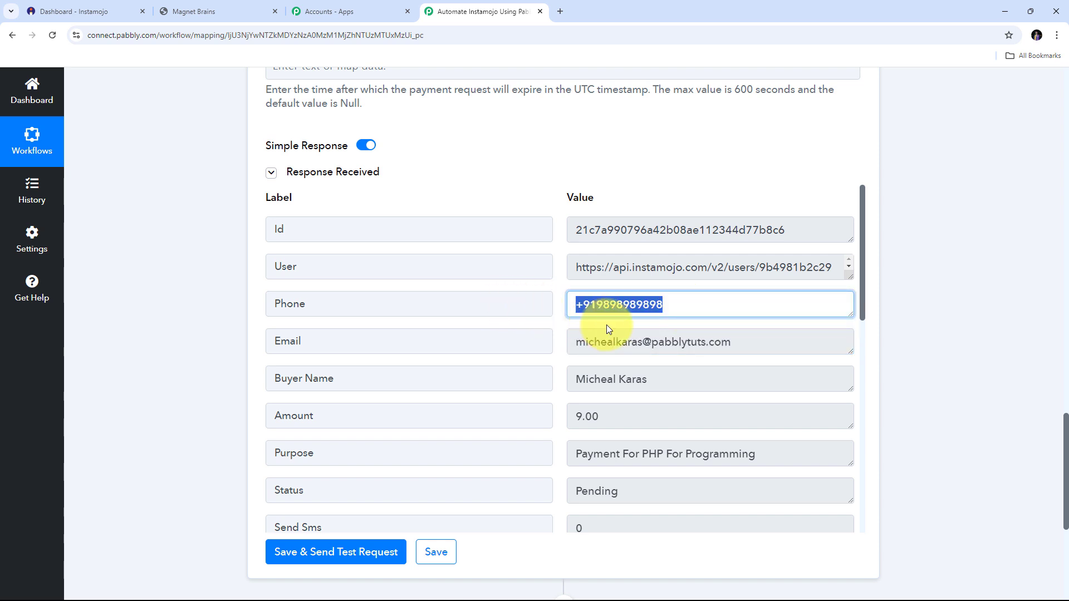
pyautogui.moveTo(833, 268); pyautogui.dragTo(557, 301)
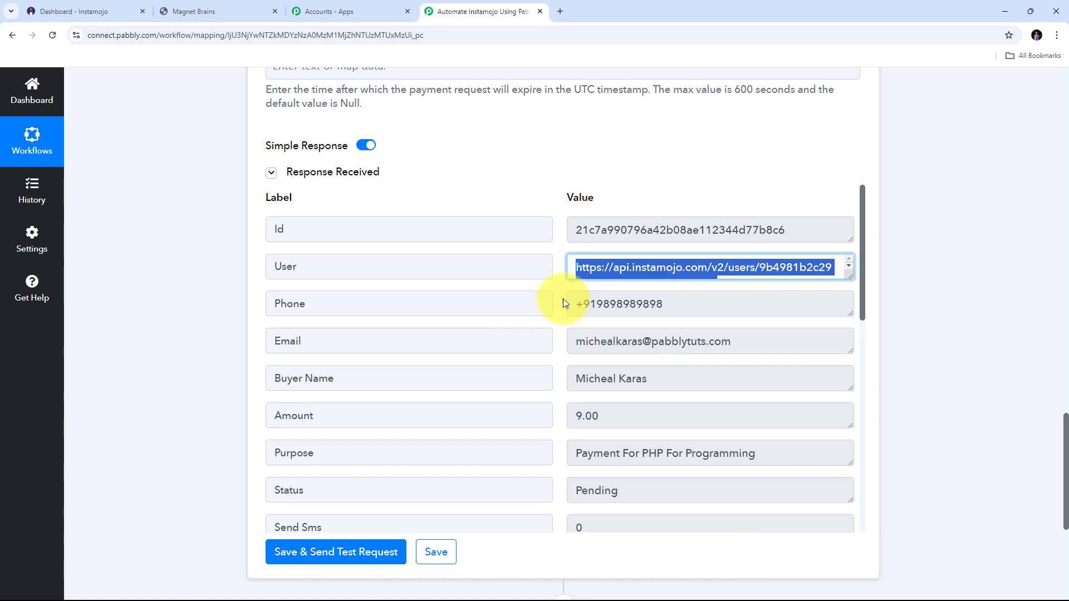
pyautogui.scroll(-10, 563, 303)
pyautogui.scroll(2, 604, 386)
pyautogui.scroll(1, 604, 386)
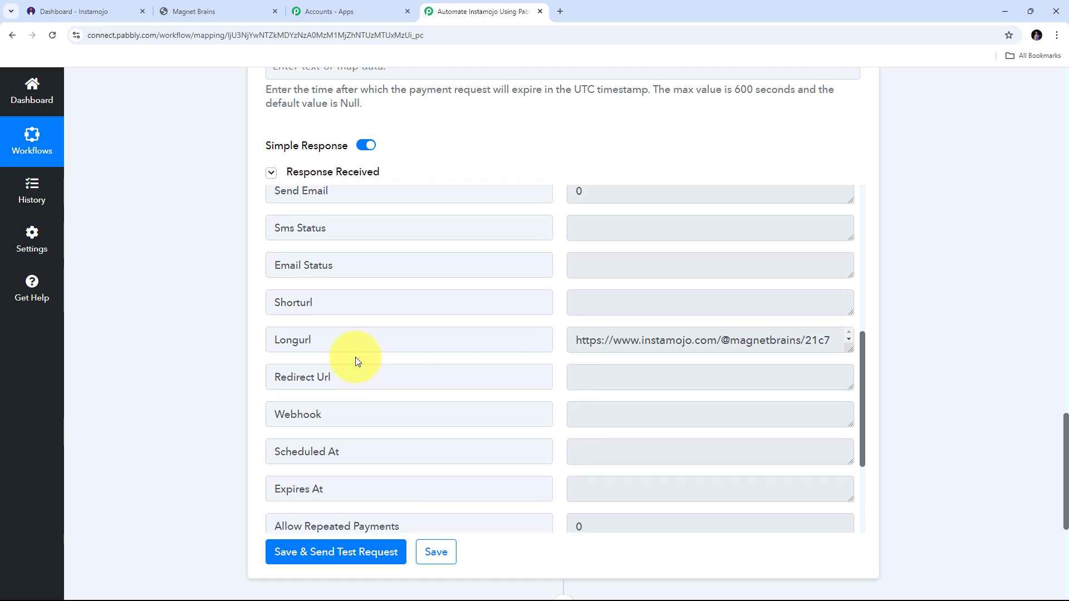
pyautogui.click(849, 349)
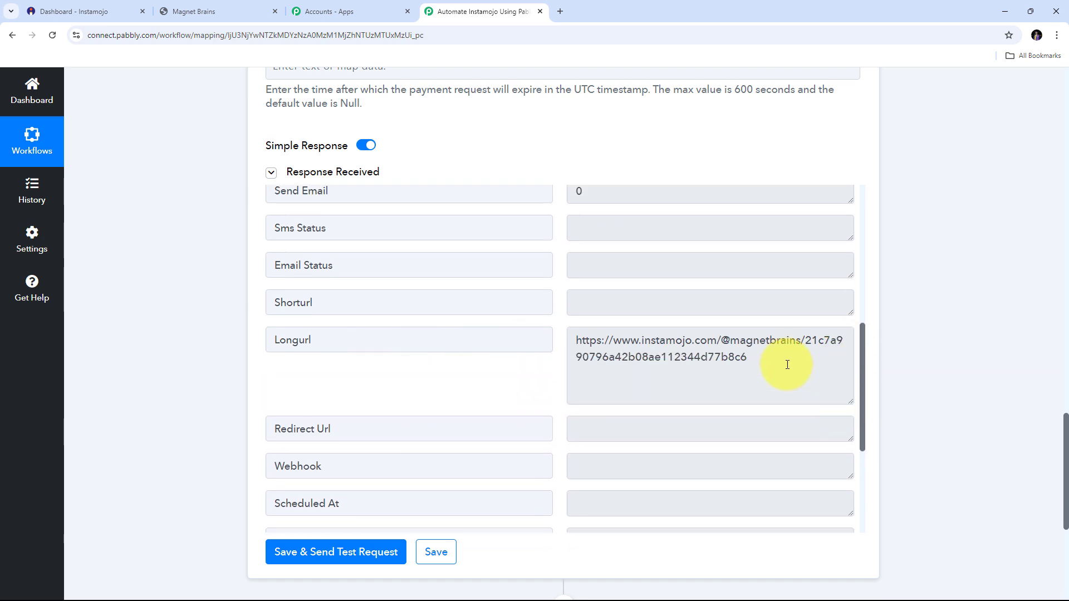
pyautogui.moveTo(787, 362); pyautogui.dragTo(567, 344)
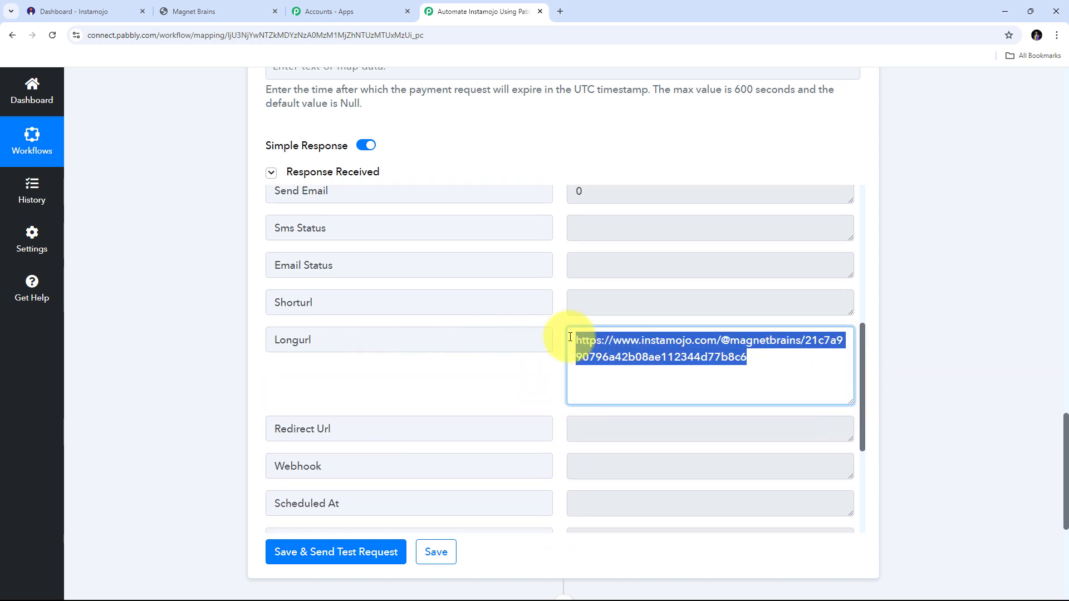
pyautogui.hotkey('ctrl', 'c')
# - Load the copied payment link in a new tab and verify 'Payment For PHP For Programming' at ₹9
pyautogui.click(559, 11)
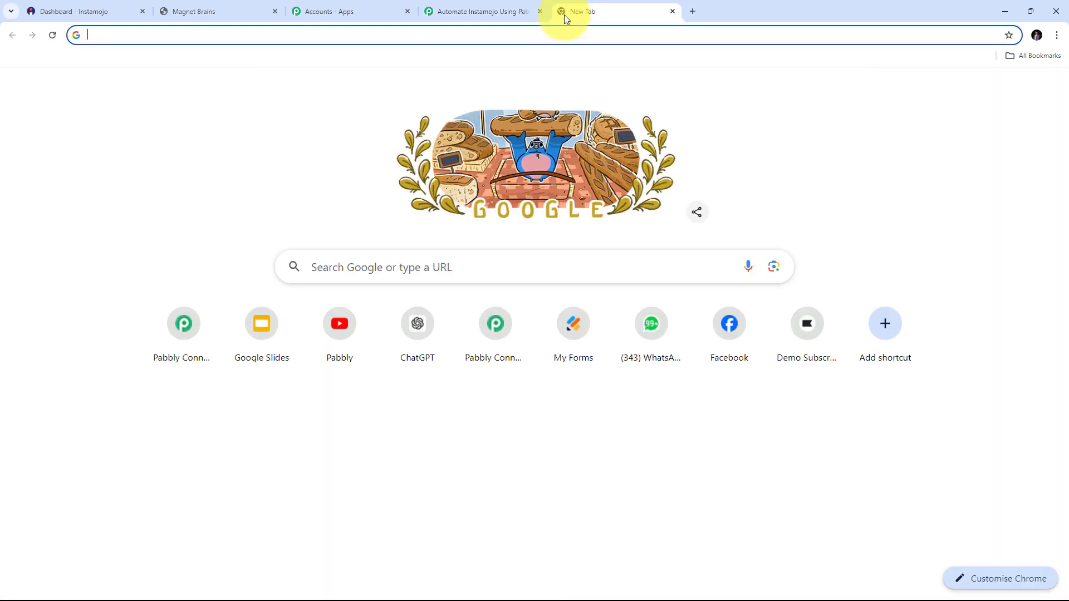
pyautogui.hotkey('ctrl', 'v')
pyautogui.press('Return')
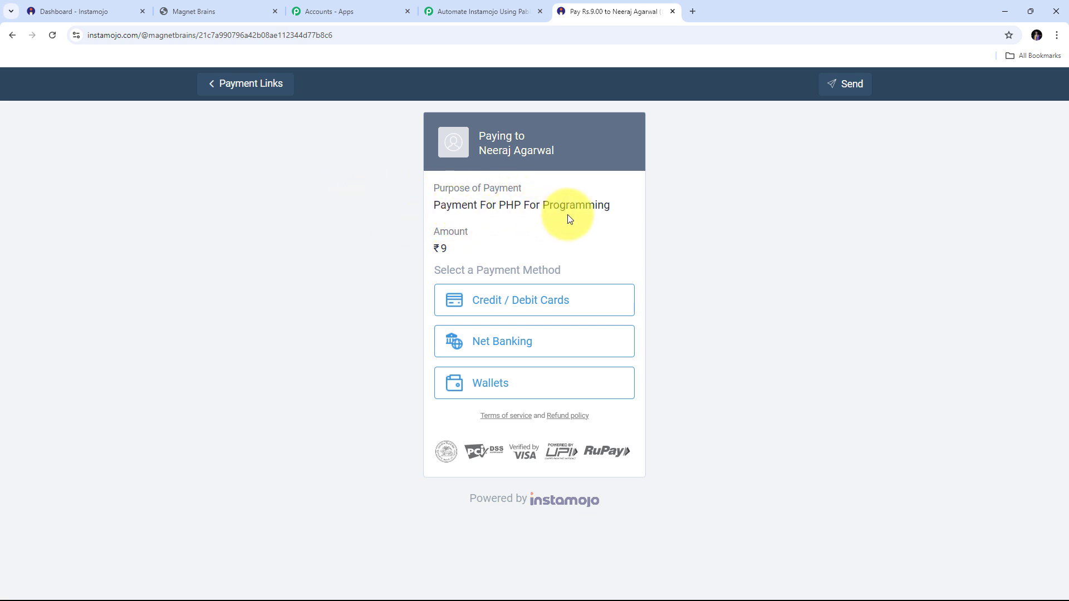
pyautogui.moveTo(499, 205); pyautogui.dragTo(610, 205)
pyautogui.moveTo(466, 249); pyautogui.dragTo(416, 249)
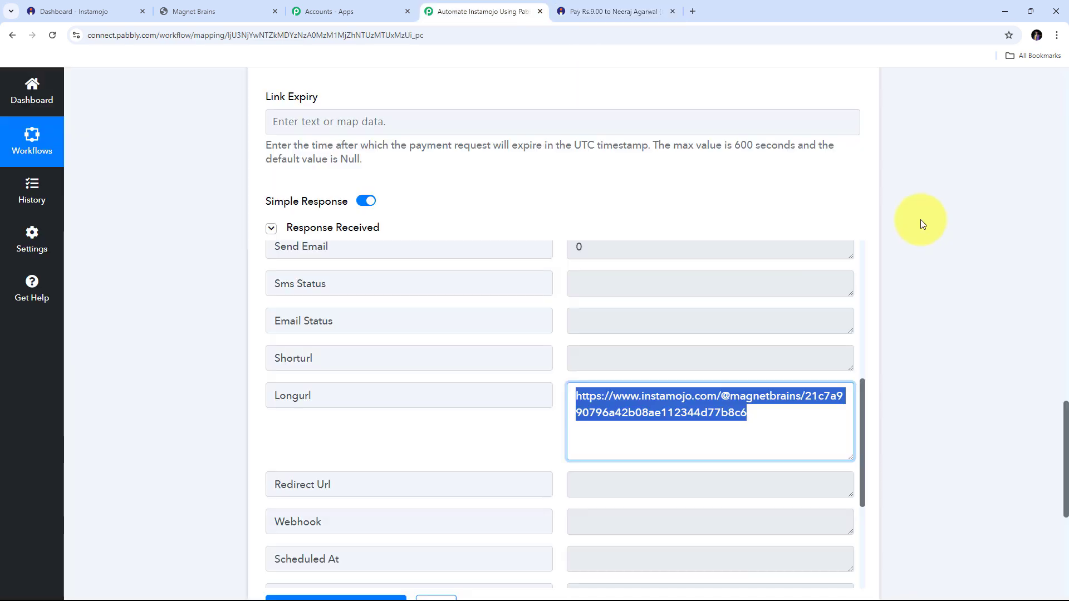
# - Back in the Pabbly Connect workflow, collapse the Instamojo V2 Create Payment Request action step
pyautogui.click(482, 11)
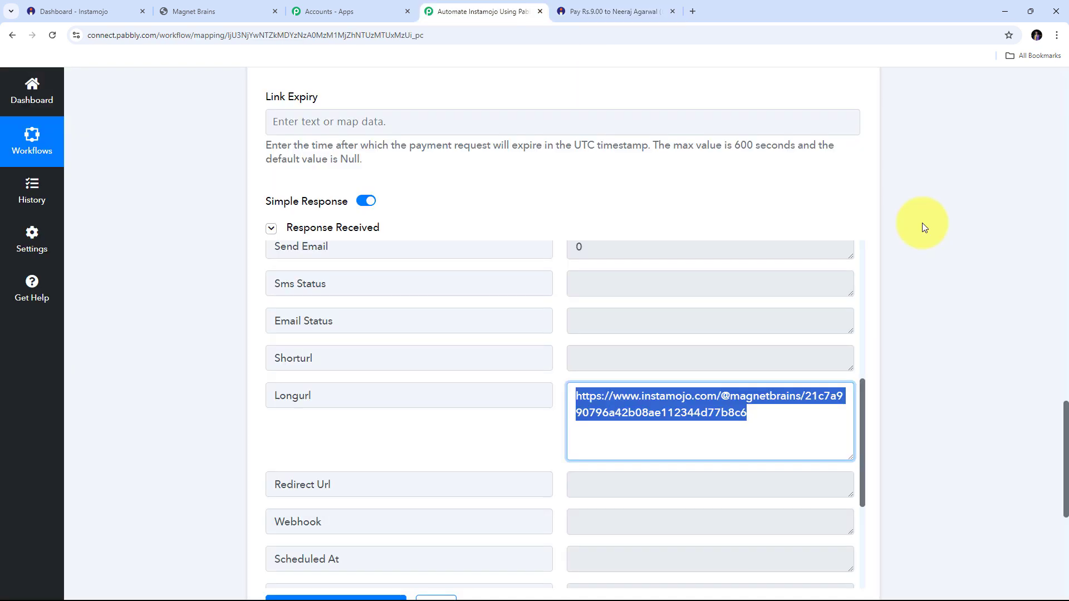
pyautogui.scroll(8, 913, 342)
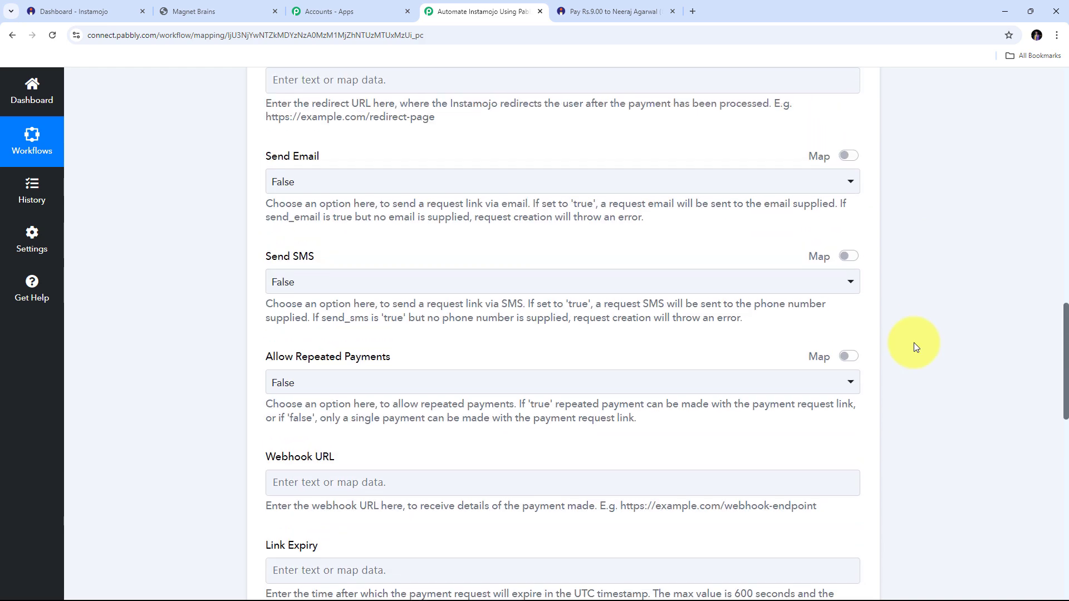
pyautogui.scroll(14, 913, 343)
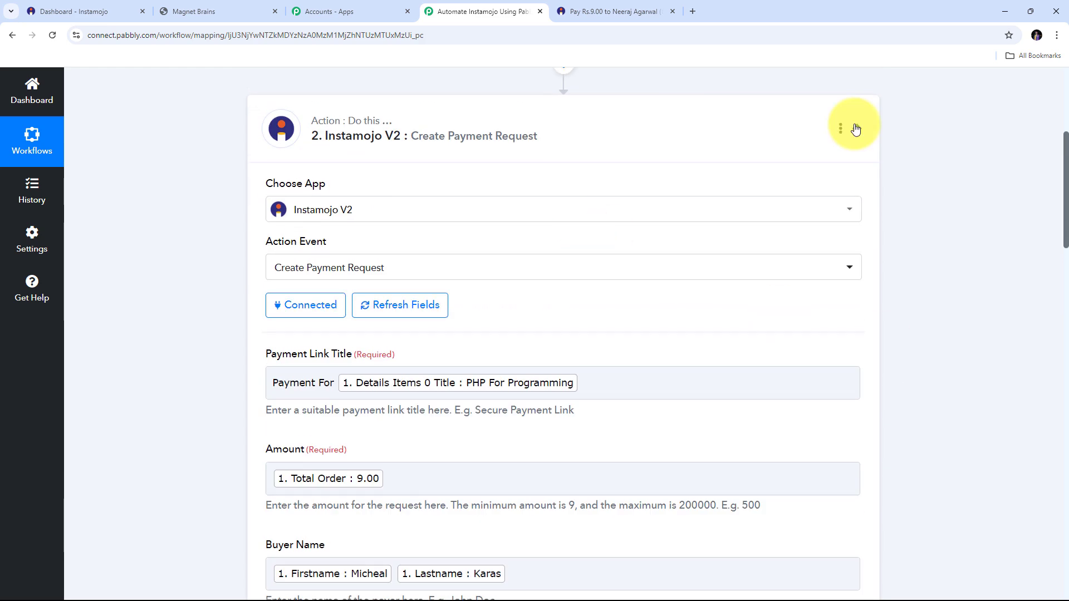
pyautogui.click(855, 130)
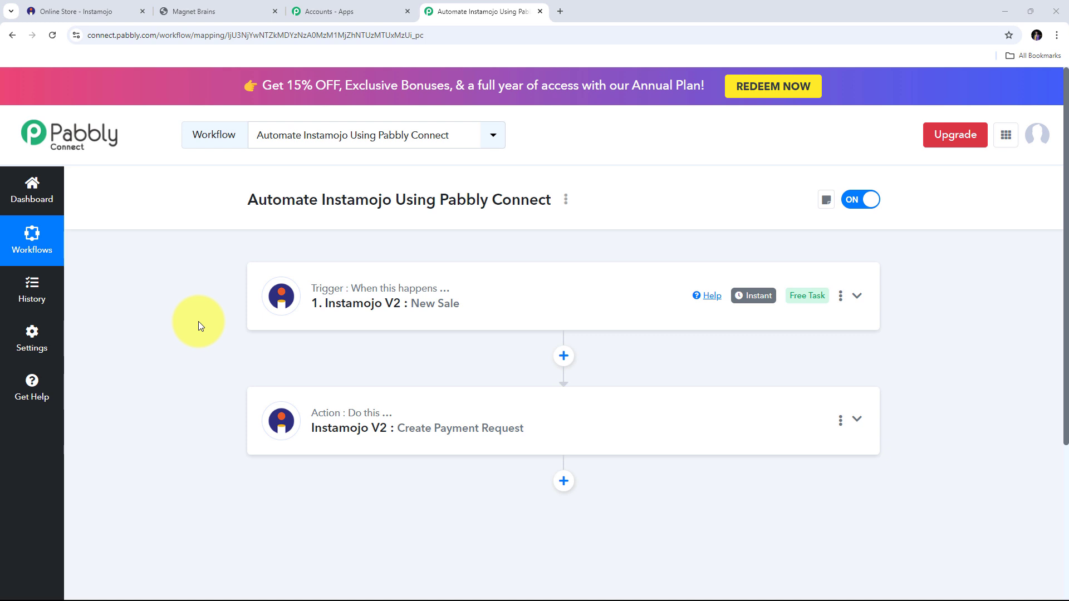